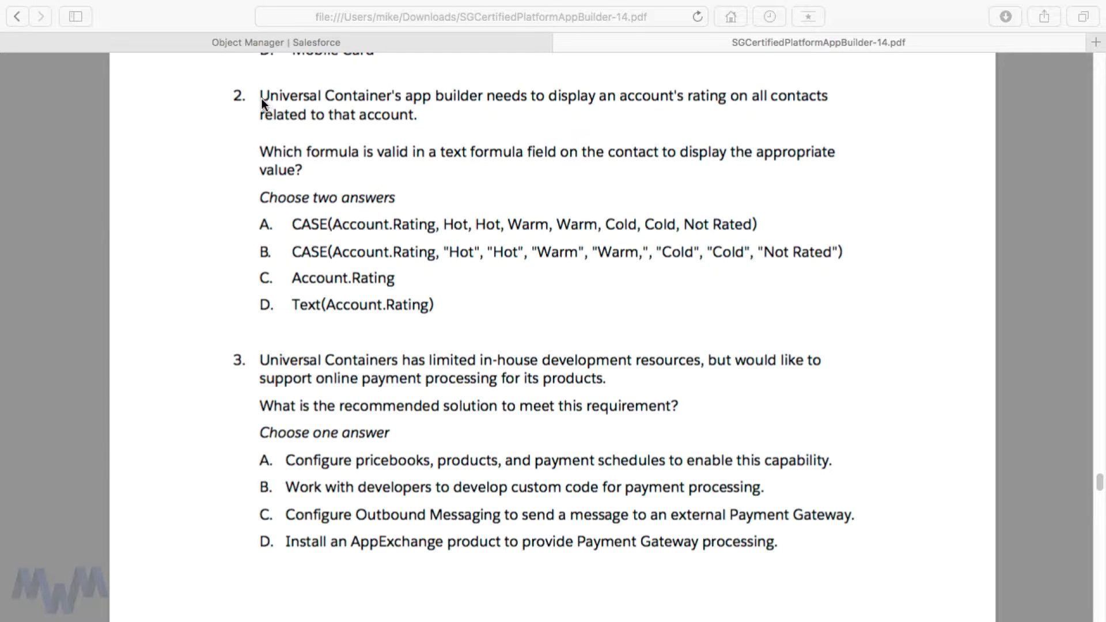
# - Read question 2 about displaying an account's rating on related contacts, including its instructions and all four answer options
pyautogui.click(260, 96)
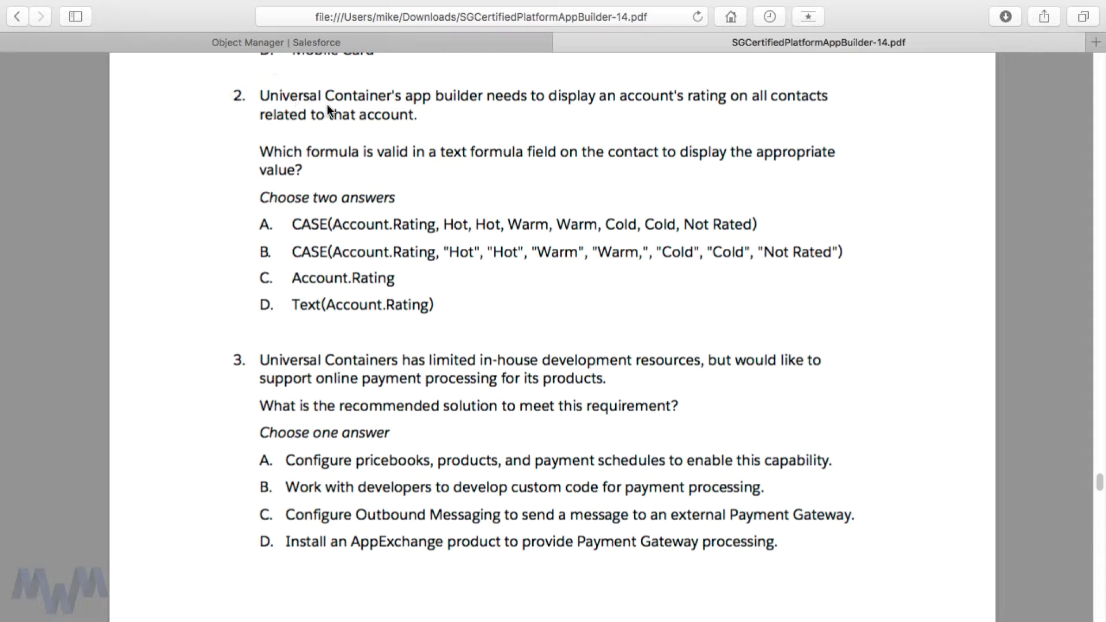
pyautogui.moveTo(261, 95); pyautogui.dragTo(306, 170)
pyautogui.tripleClick(288, 197)
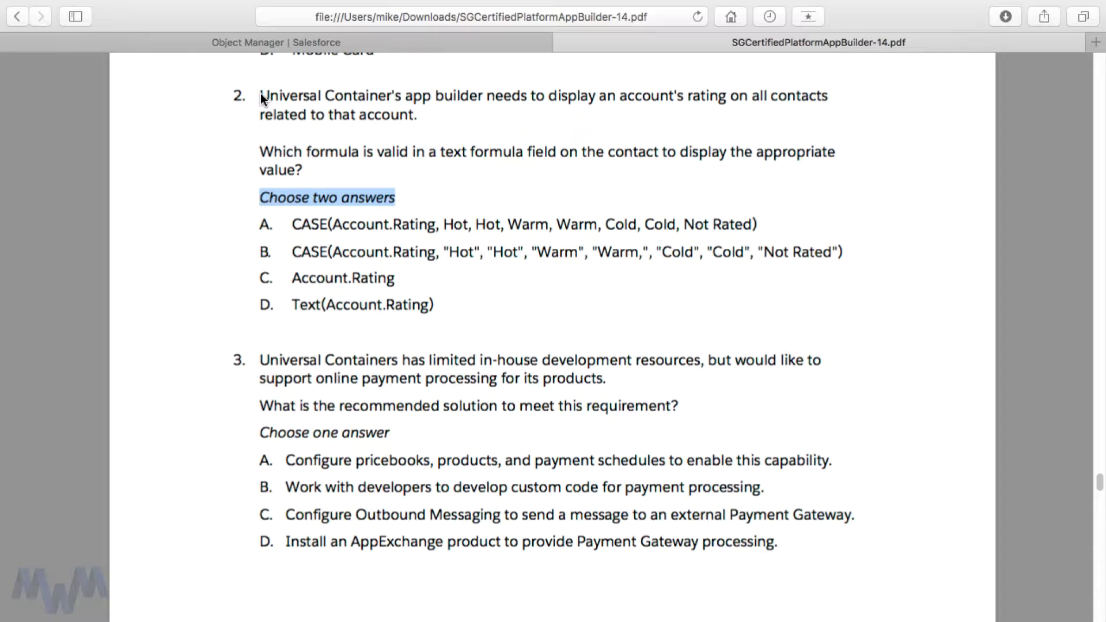
pyautogui.moveTo(261, 97); pyautogui.dragTo(424, 115)
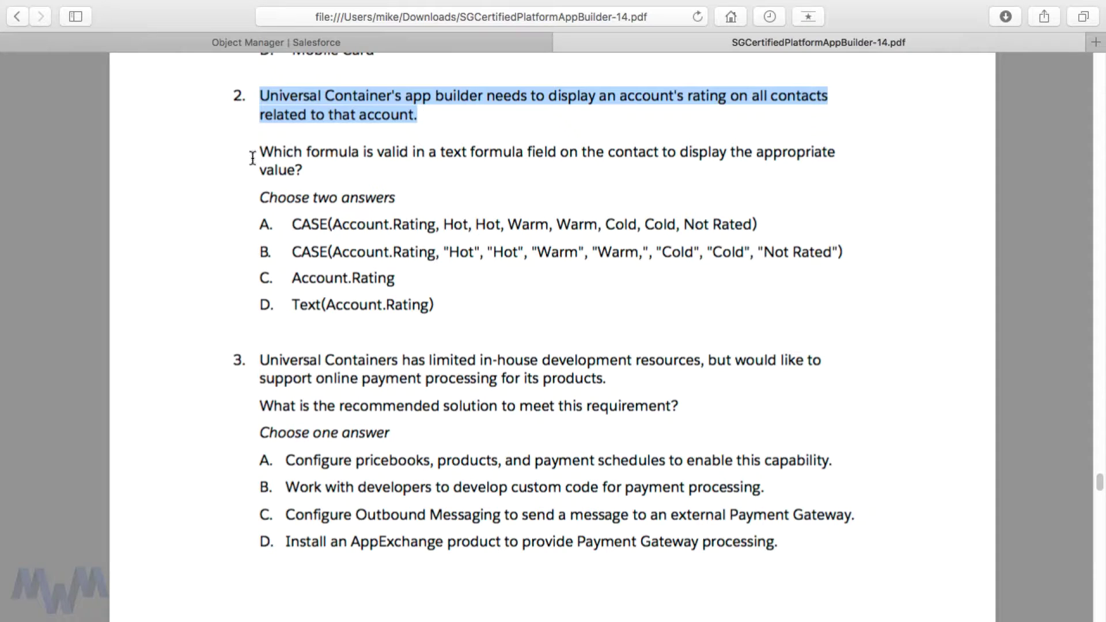
pyautogui.moveTo(259, 152); pyautogui.dragTo(304, 166)
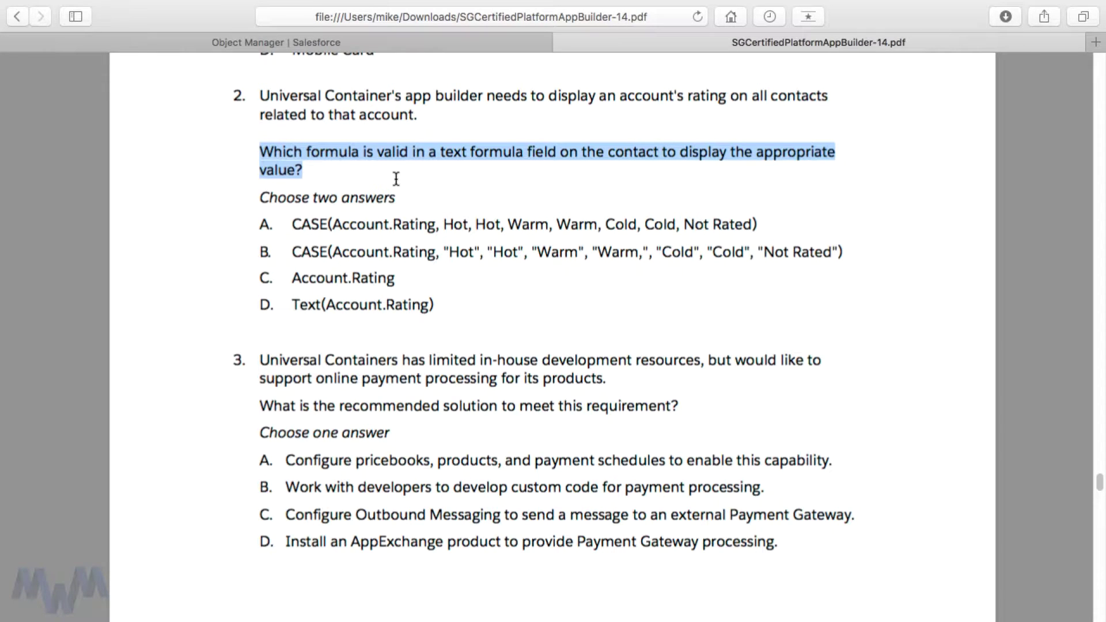
pyautogui.moveTo(261, 198); pyautogui.dragTo(395, 197)
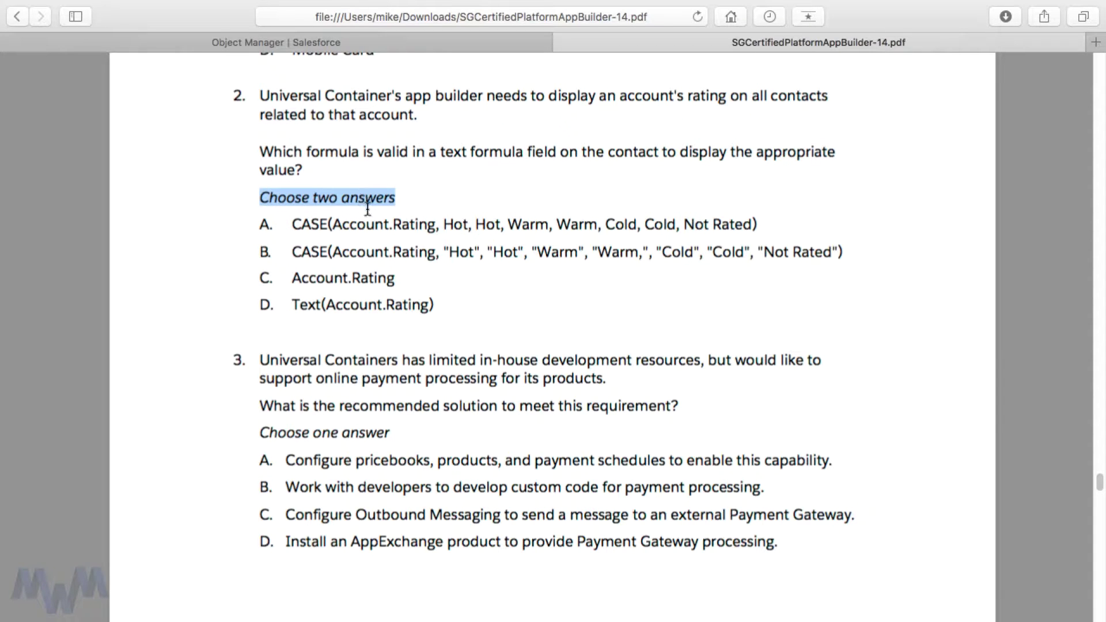
pyautogui.moveTo(292, 225); pyautogui.dragTo(443, 300)
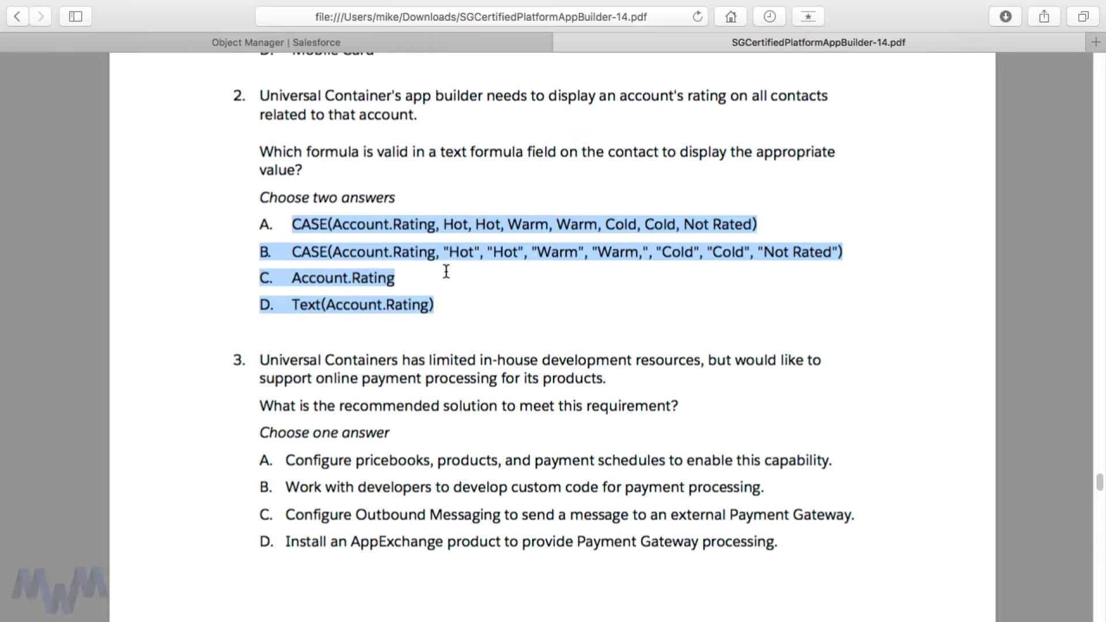
# - Compare CASE answers A and B in question 2, examining the quoted rating values and the Account.Rating argument in answer B
pyautogui.click(297, 226)
pyautogui.moveTo(297, 226); pyautogui.dragTo(849, 249)
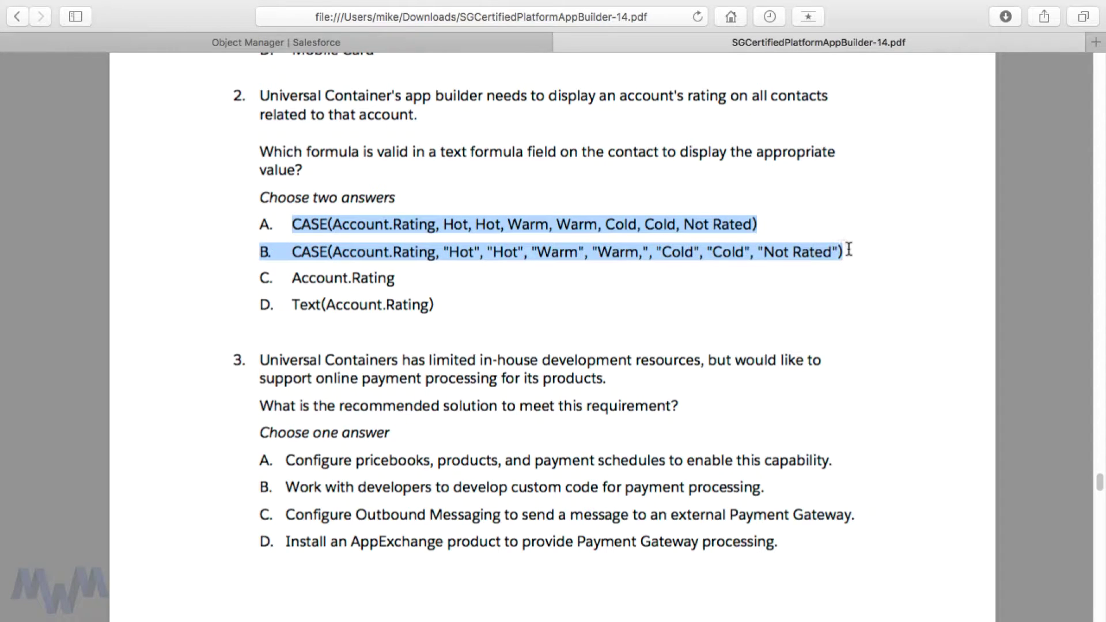
pyautogui.click(452, 225)
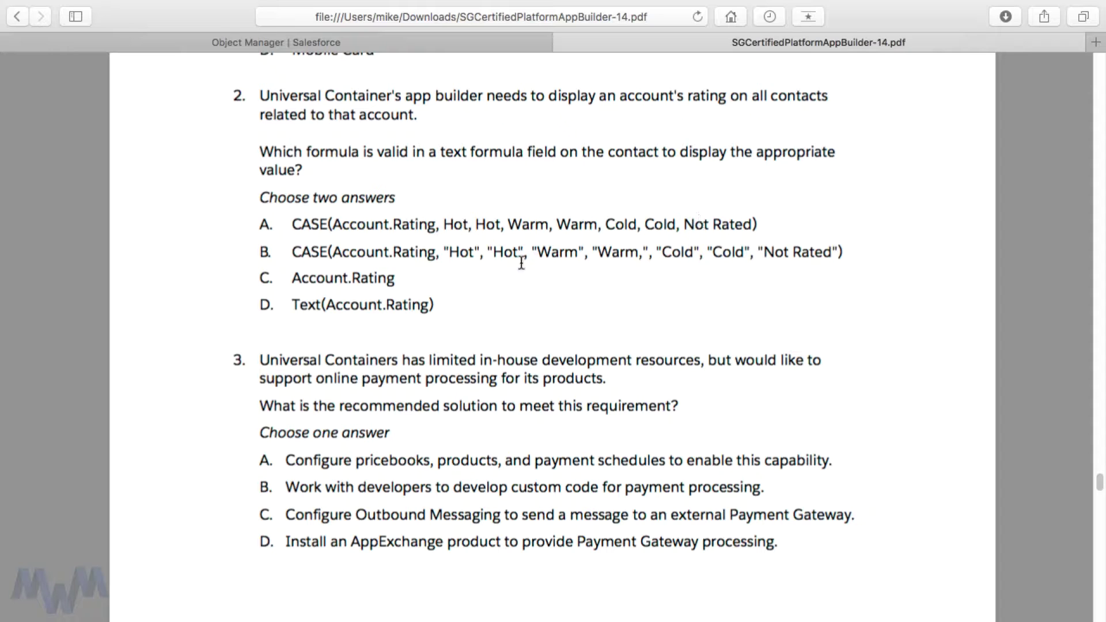
pyautogui.moveTo(445, 253); pyautogui.dragTo(473, 254)
pyautogui.click(470, 252)
pyautogui.click(375, 254)
pyautogui.doubleClick(375, 253)
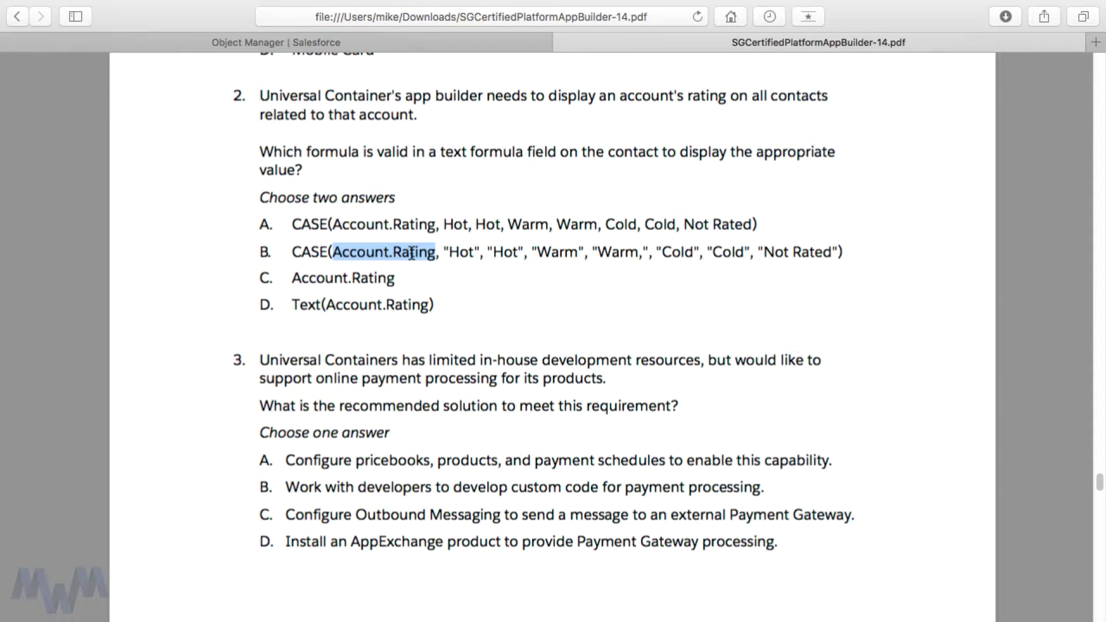
pyautogui.click(457, 254)
pyautogui.doubleClick(457, 254)
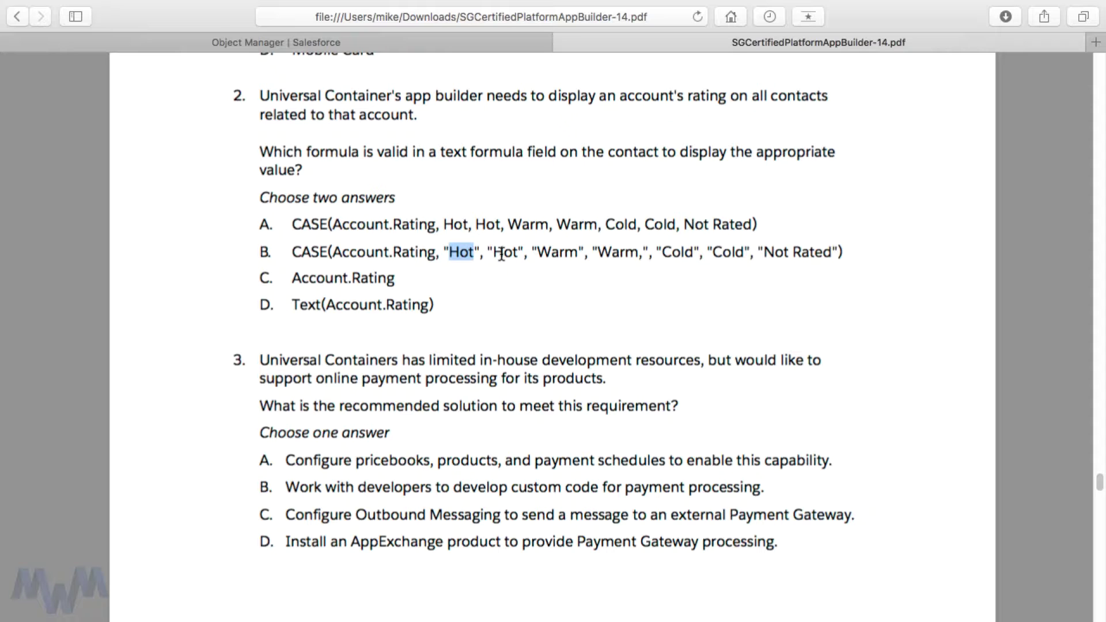
pyautogui.doubleClick(558, 253)
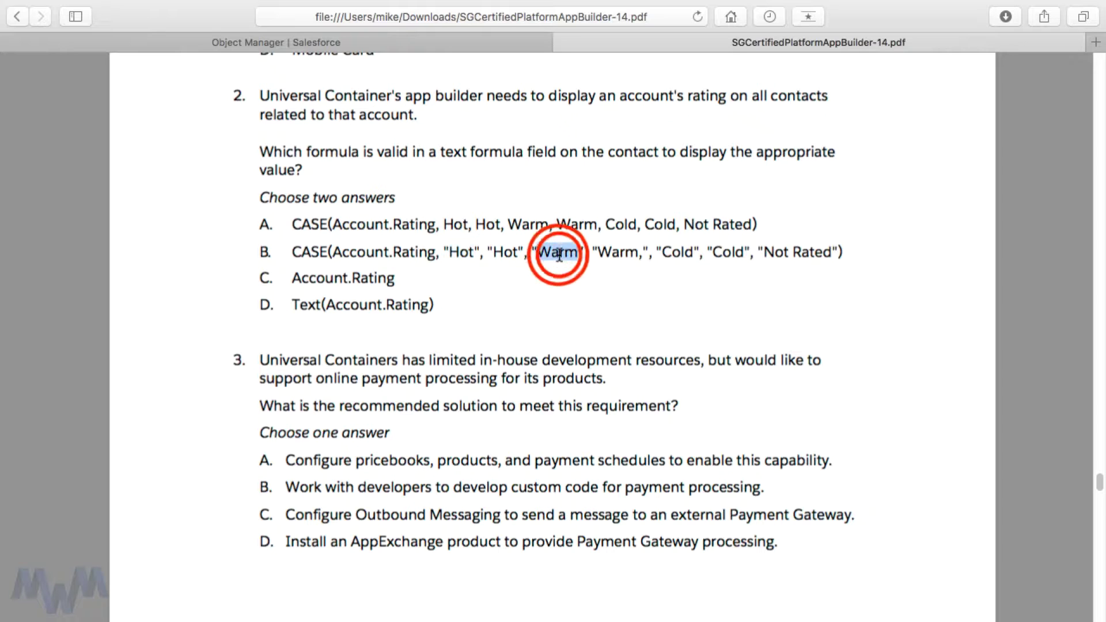
pyautogui.doubleClick(674, 254)
pyautogui.click(770, 256)
pyautogui.moveTo(771, 255); pyautogui.dragTo(802, 254)
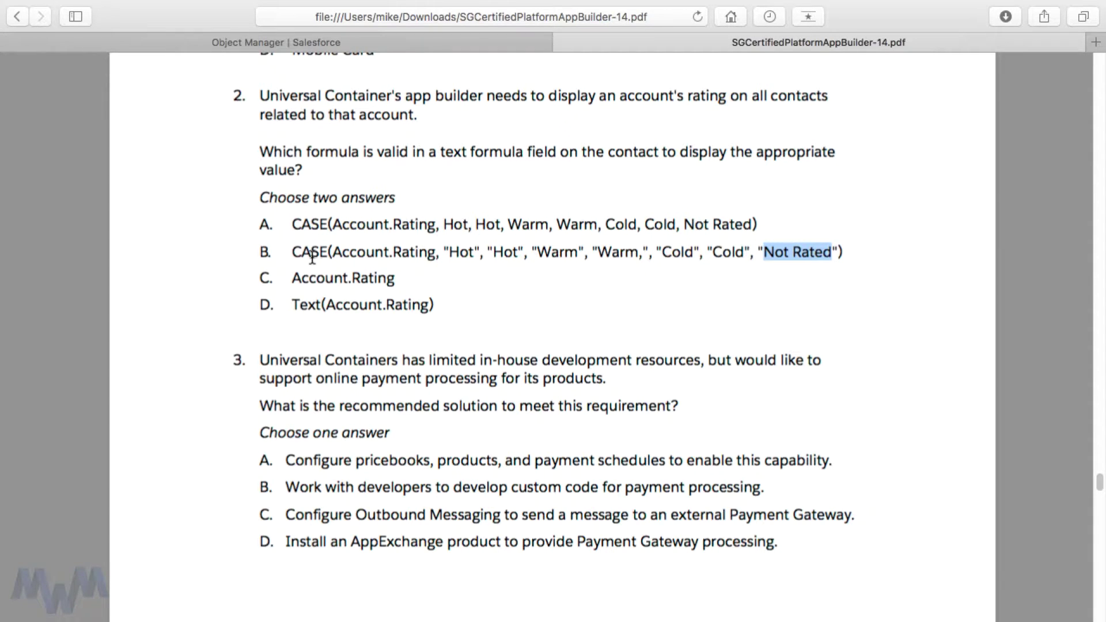
# - Examine answers C and D of question 2, Account.Rating and Text(Account.Rating), focusing on the Rating field reference
pyautogui.moveTo(292, 277); pyautogui.dragTo(398, 280)
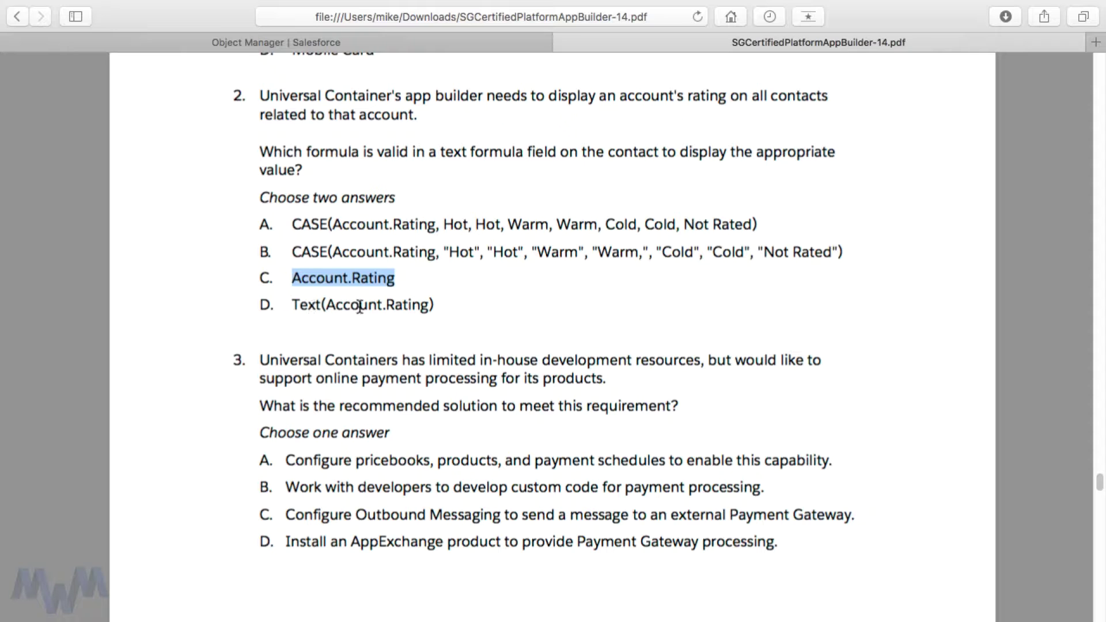
pyautogui.doubleClick(410, 302)
pyautogui.click(399, 307)
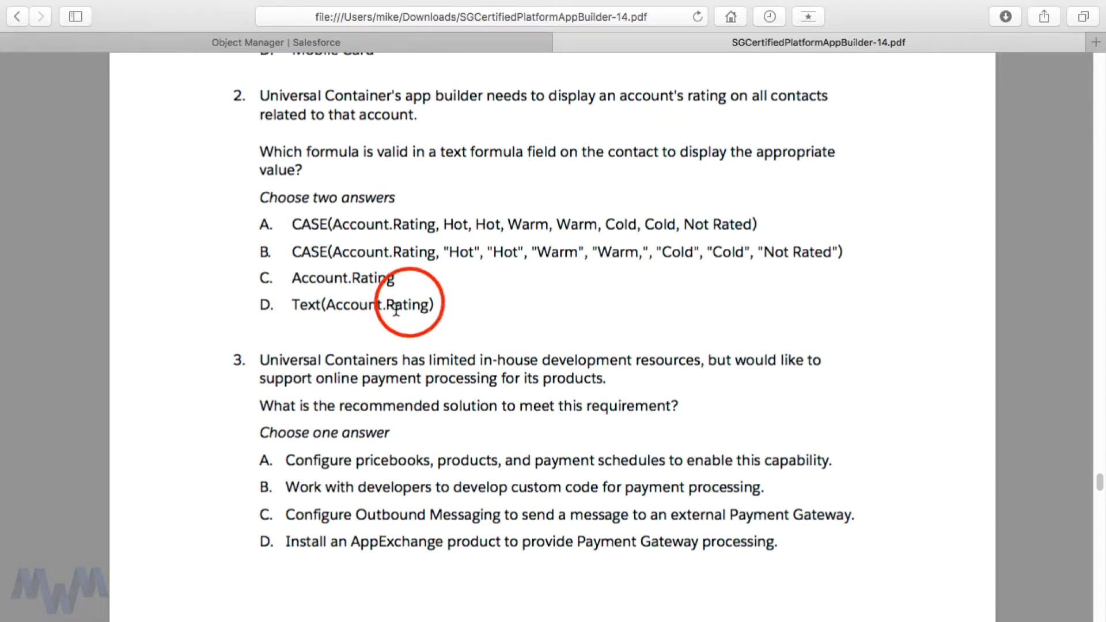
pyautogui.moveTo(386, 307); pyautogui.dragTo(425, 307)
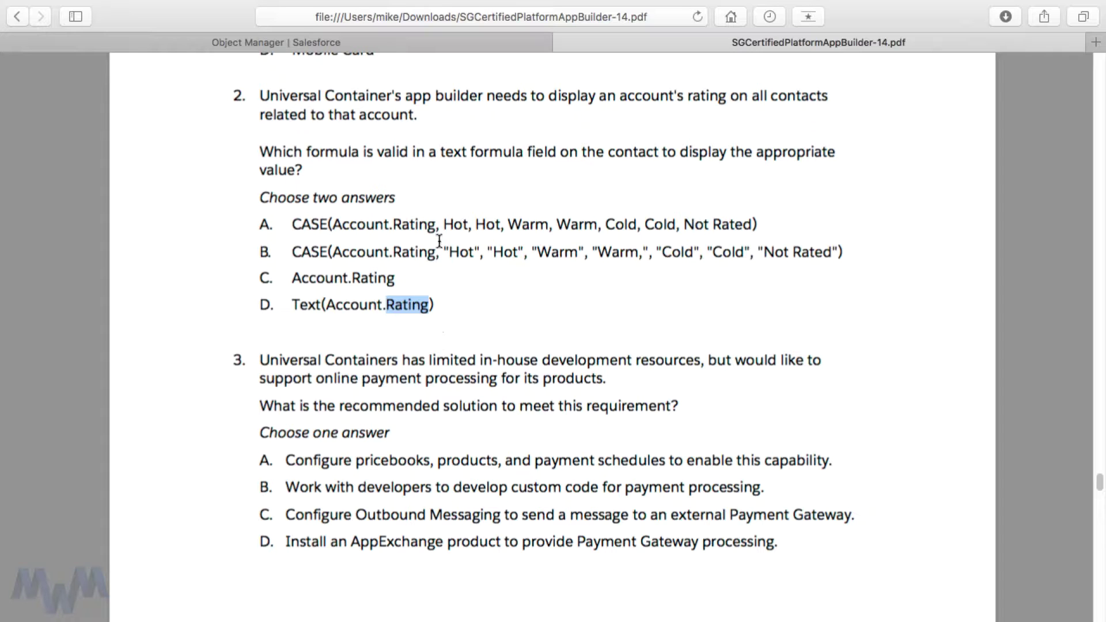
# - Switch to Salesforce to check the API name of the contact's Account Rating custom field, and return to the PDF question
pyautogui.click(370, 44)
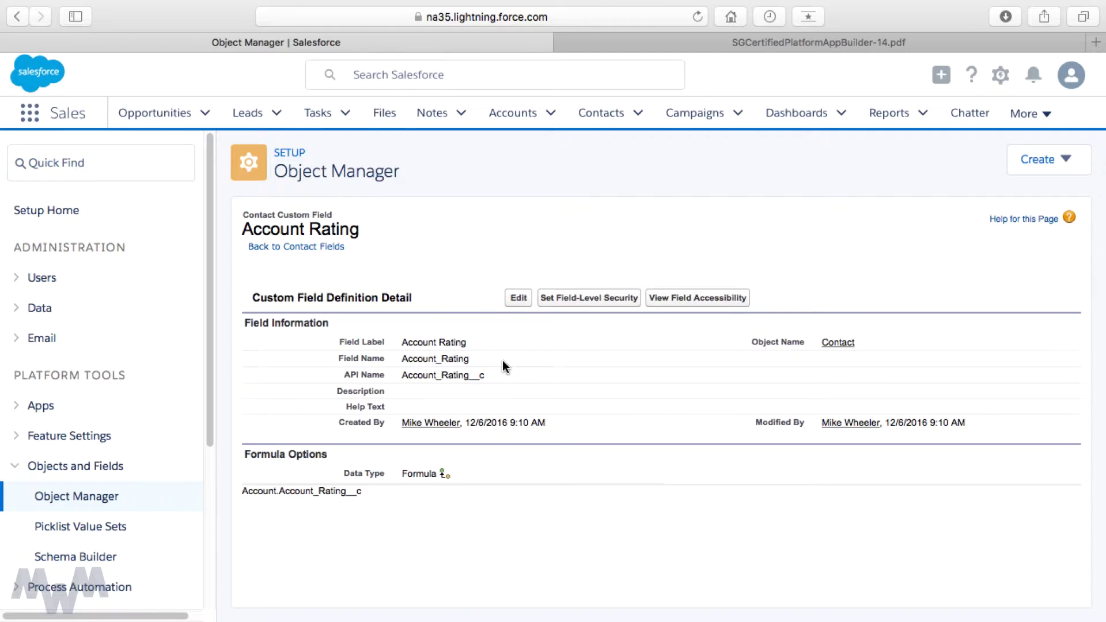
pyautogui.click(402, 378)
pyautogui.moveTo(403, 378); pyautogui.dragTo(487, 380)
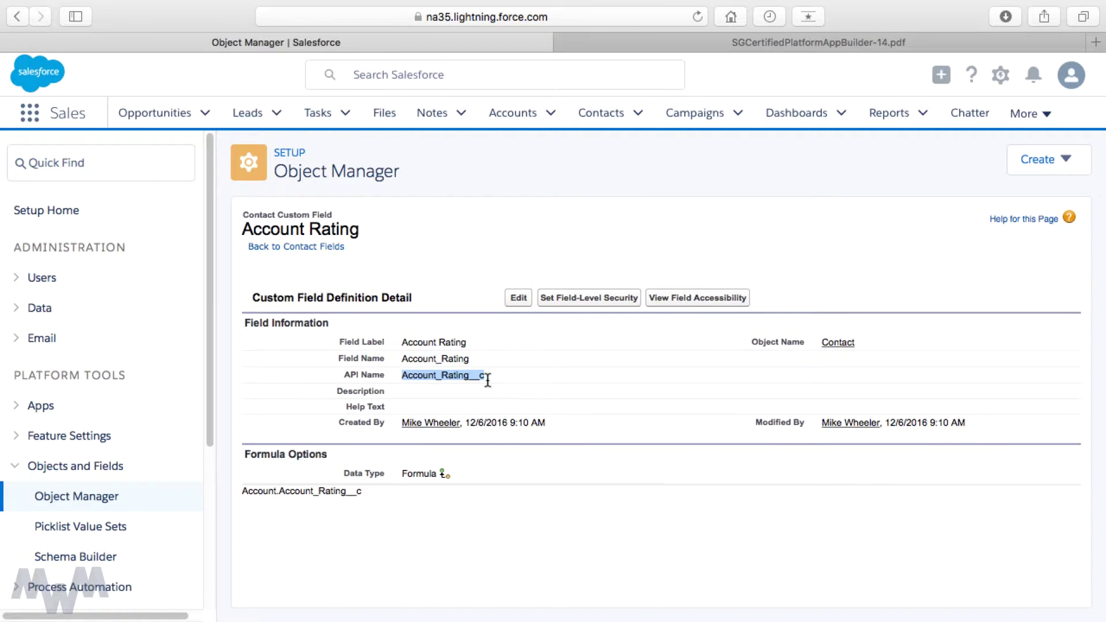
pyautogui.click(735, 44)
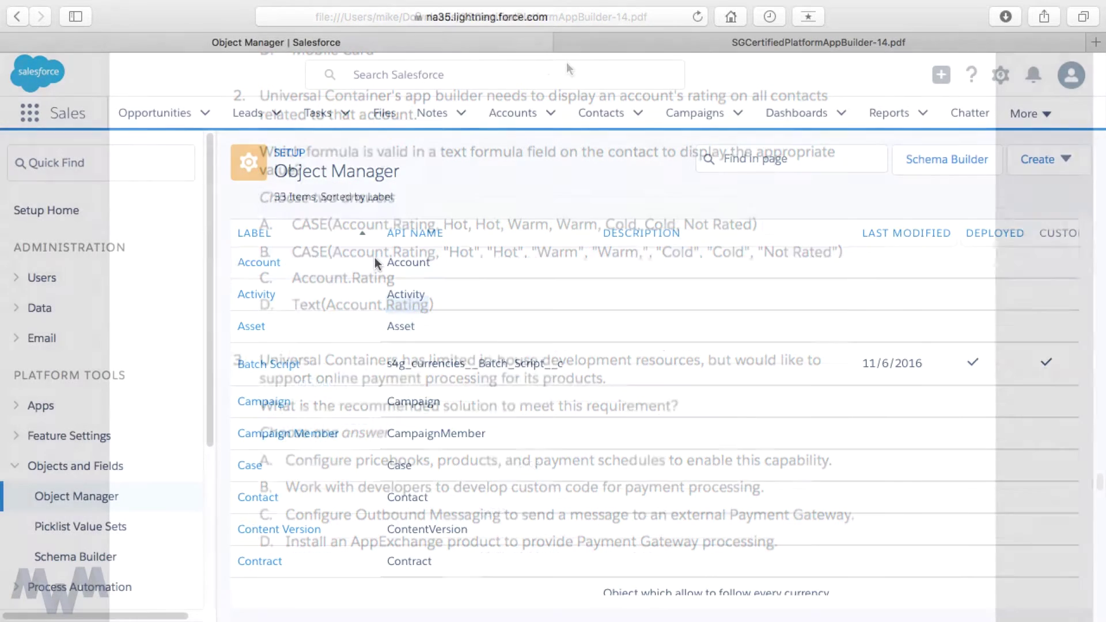
# - In Salesforce Object Manager, open the Account object's full Fields & Relationships list and page through it to the Rating field
pyautogui.click(253, 264)
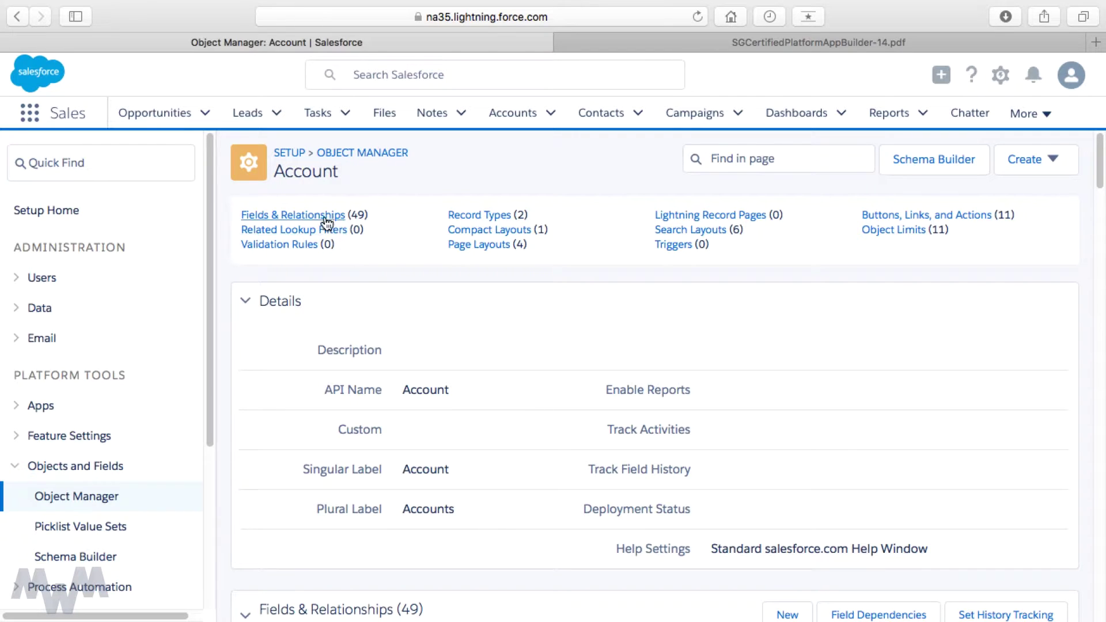
pyautogui.click(326, 218)
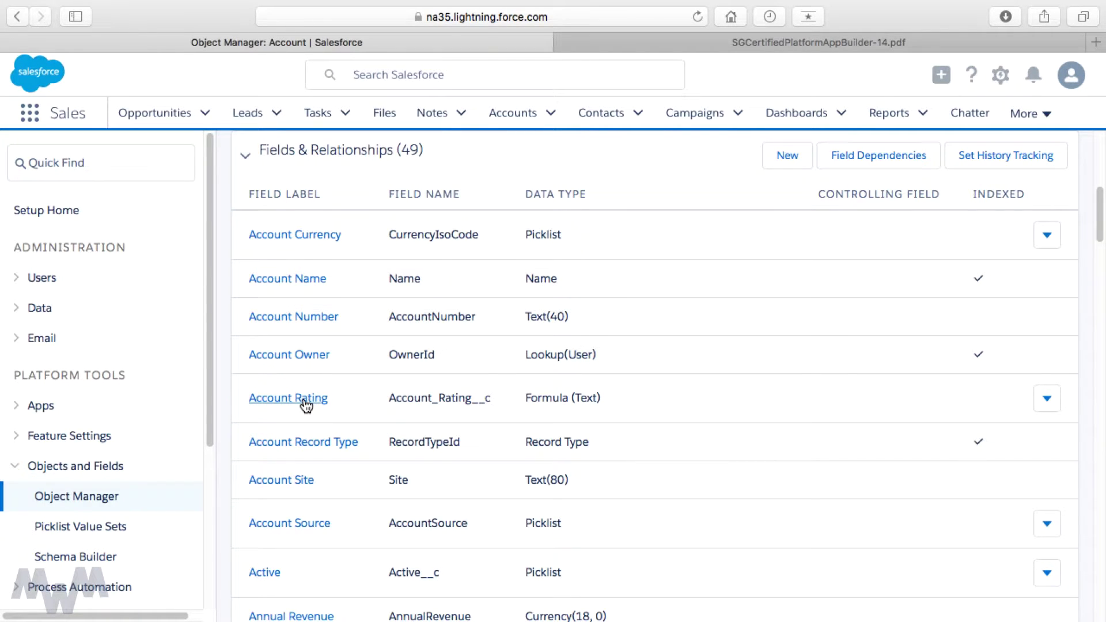
pyautogui.scroll(-13, 303, 399)
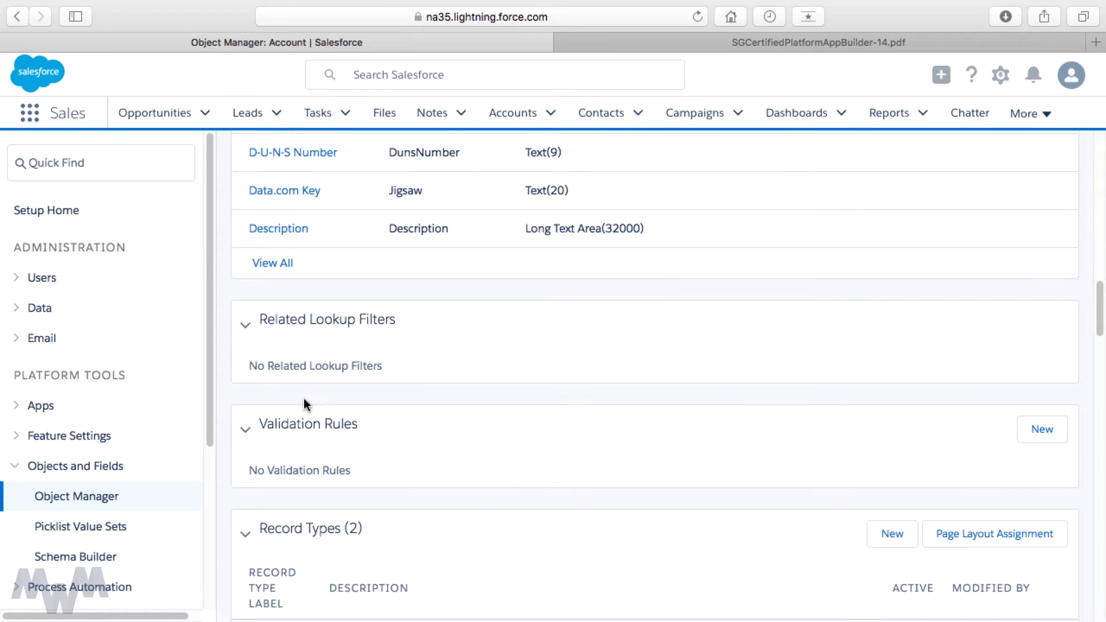
pyautogui.click(279, 264)
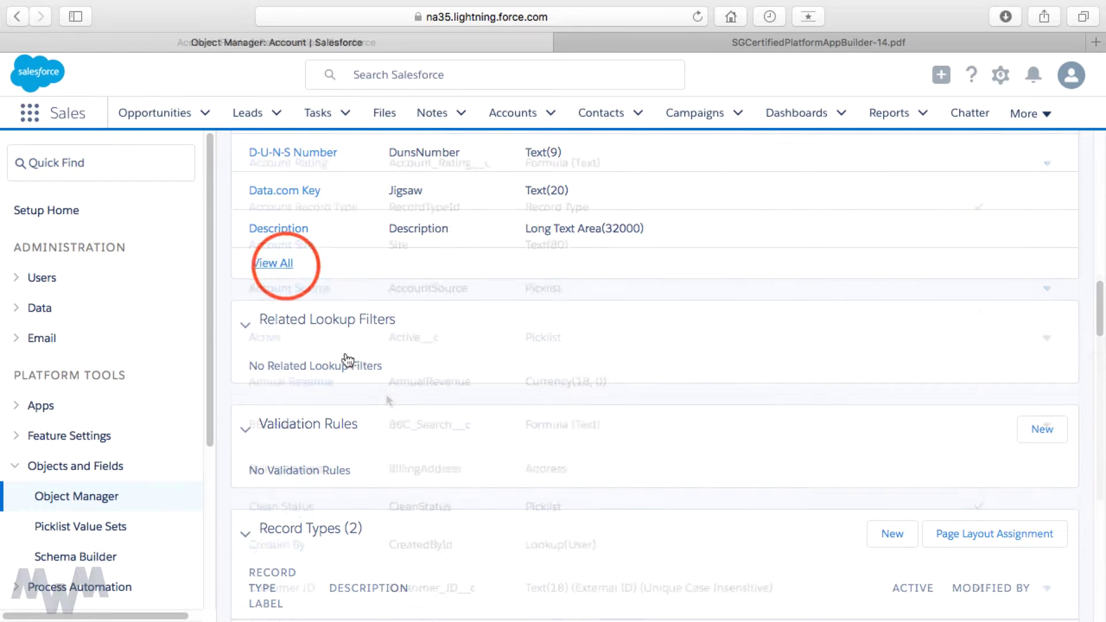
pyautogui.scroll(-2, 386, 399)
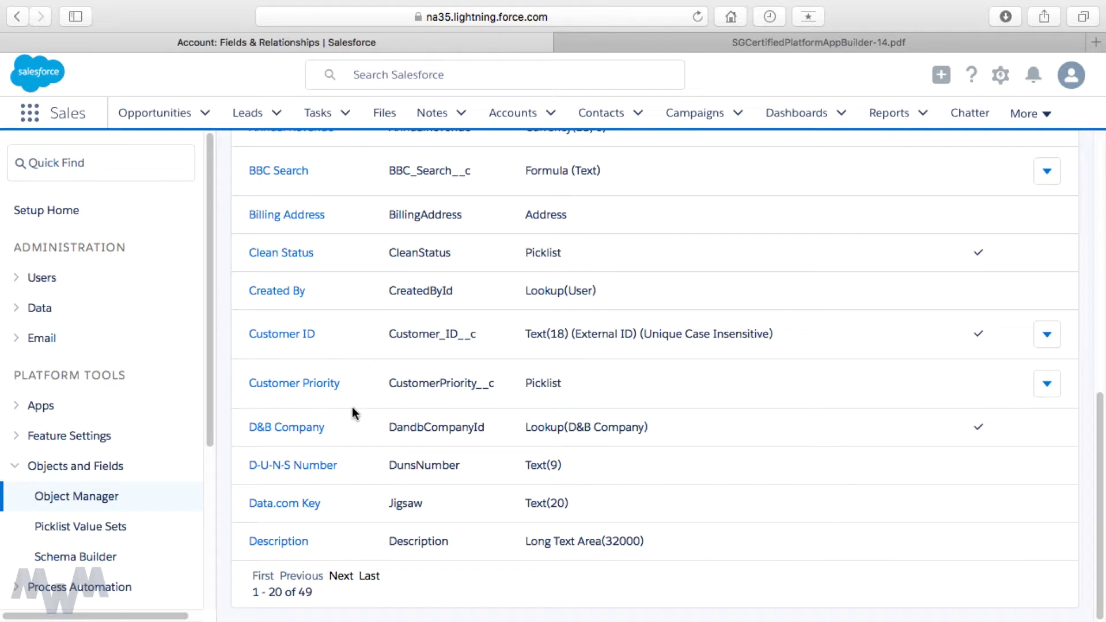
pyautogui.click(344, 578)
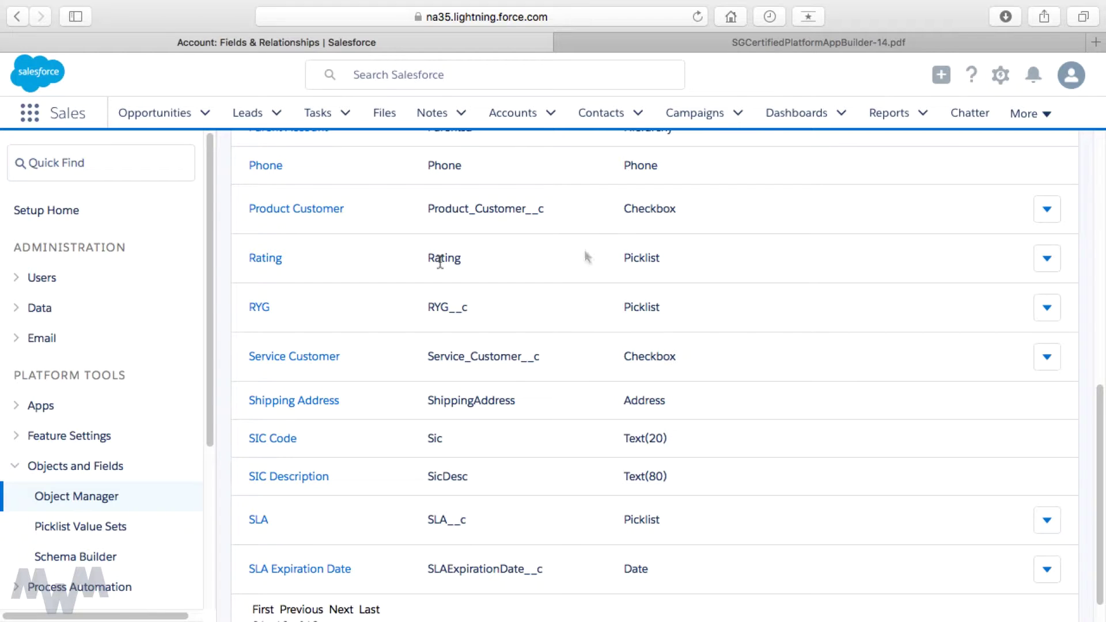
# - Open the account's standard Rating field and check its data type and picklist values
pyautogui.doubleClick(636, 257)
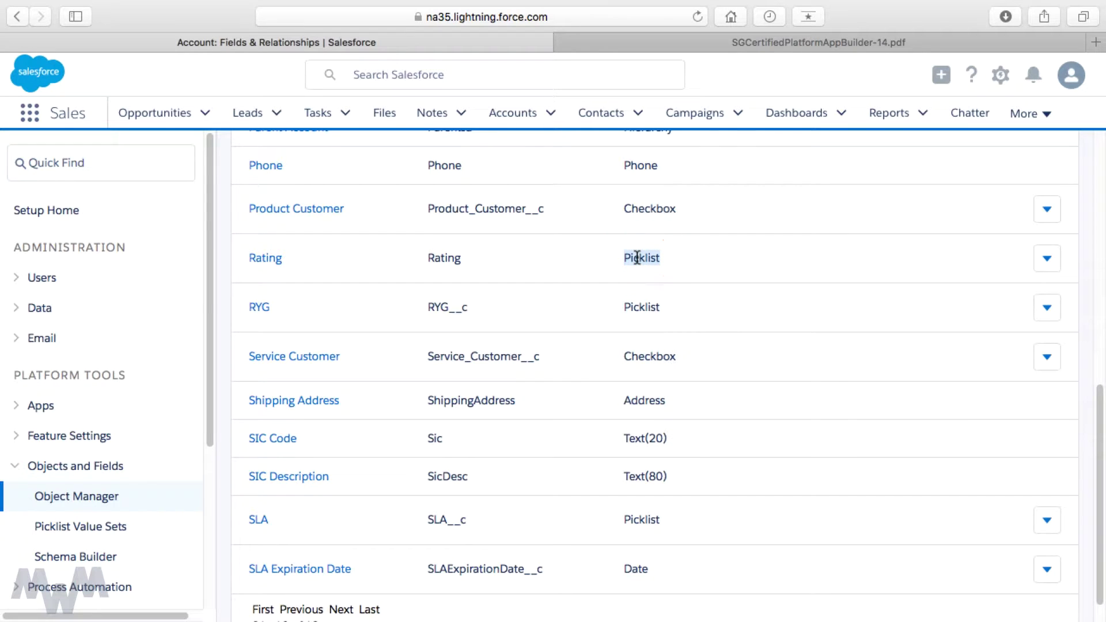
pyautogui.click(268, 259)
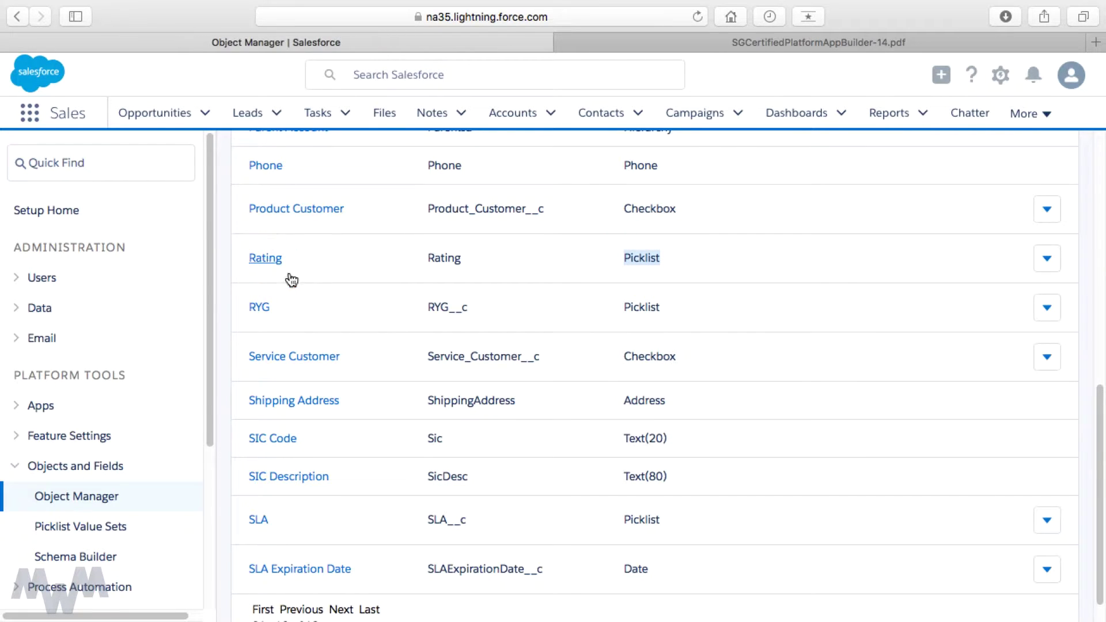
pyautogui.scroll(-4, 340, 384)
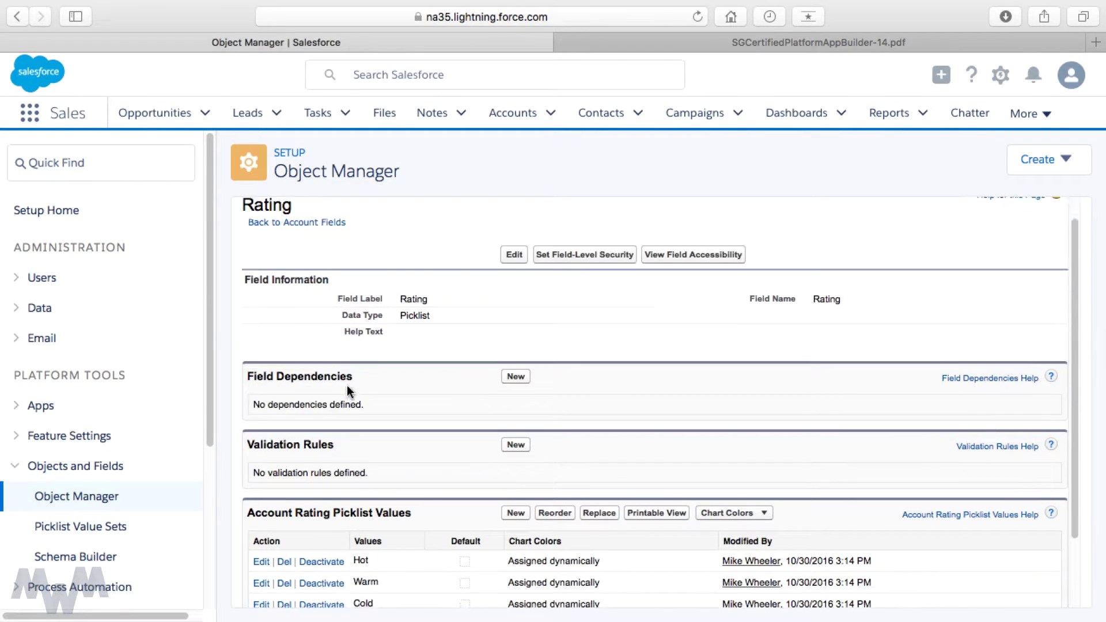
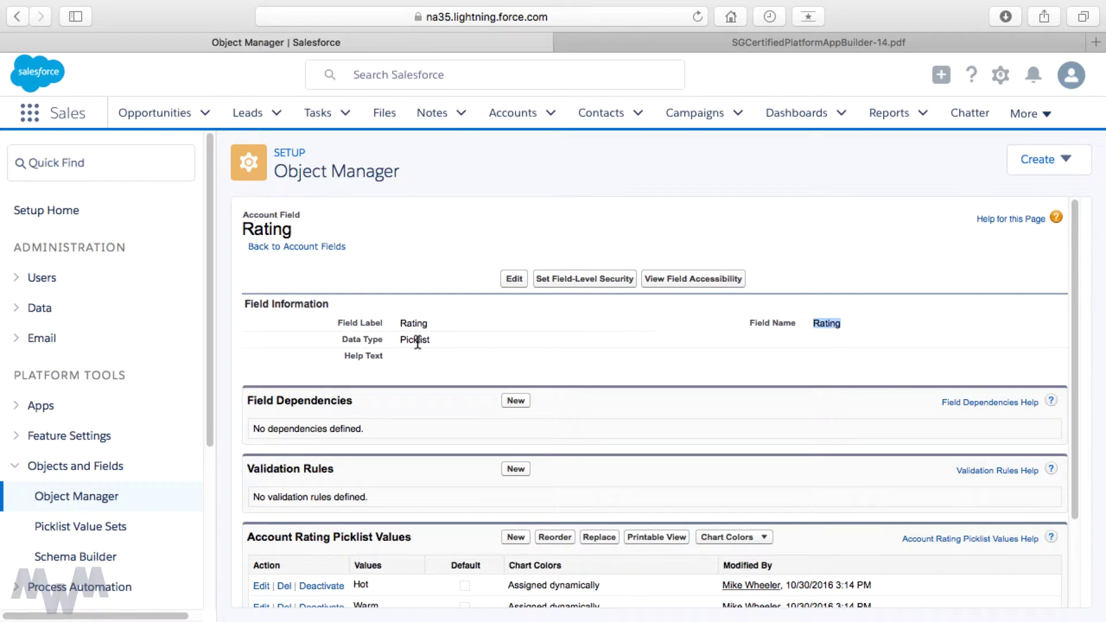
pyautogui.doubleClick(418, 340)
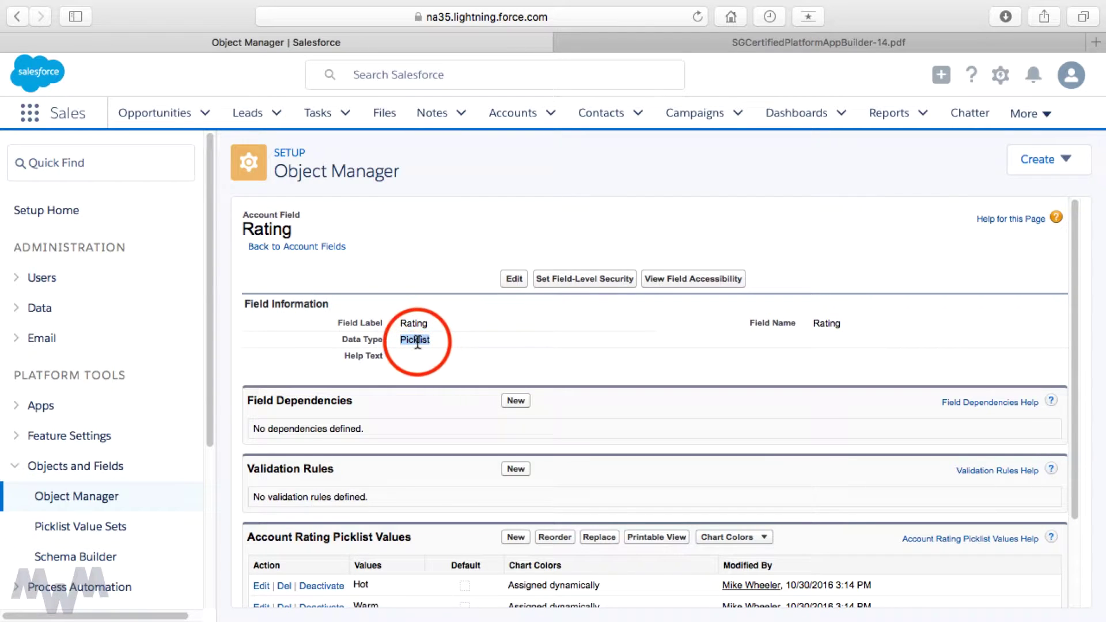
# - Return to SGCertifiedPlatformAppBuilder-14.pdf and copy the answer D formula, Text(Account.Rating), from question 2
pyautogui.click(701, 46)
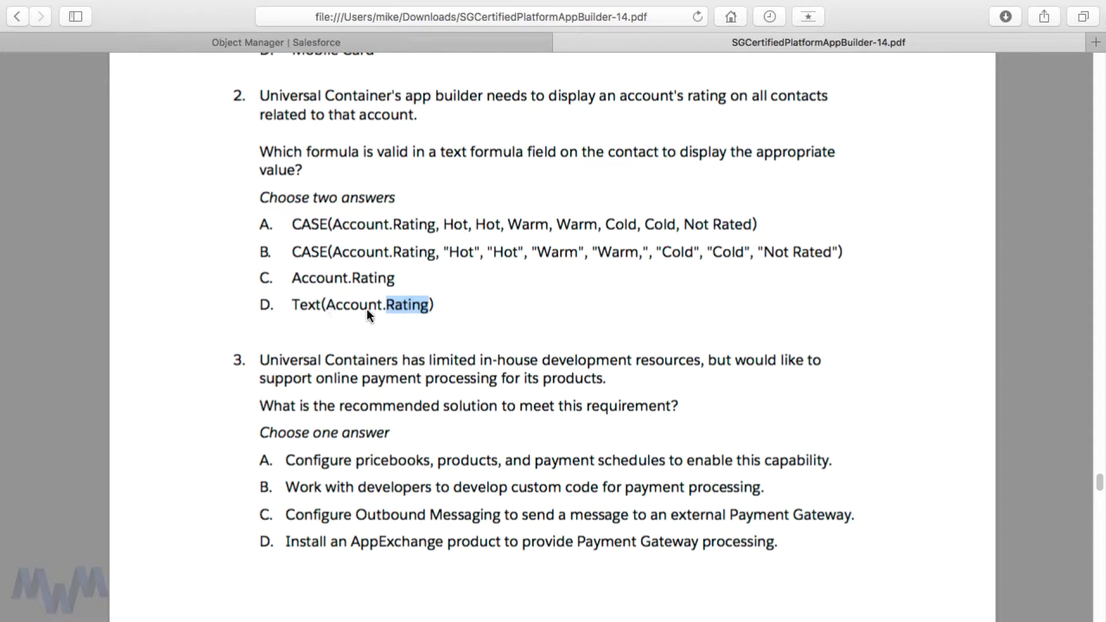
pyautogui.doubleClick(312, 306)
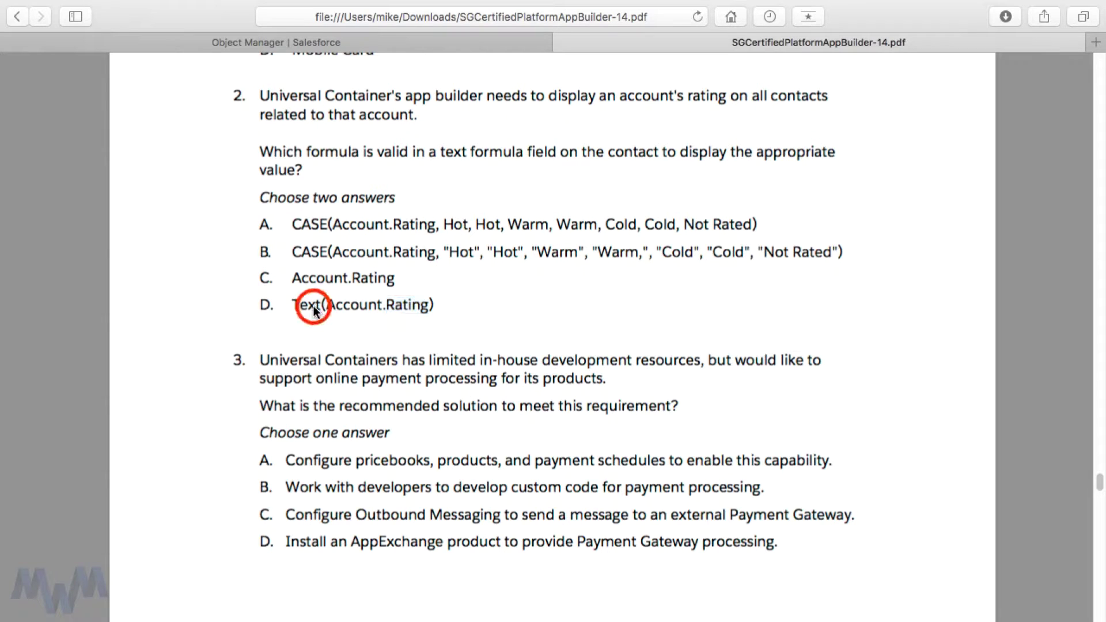
pyautogui.click(468, 304)
pyautogui.moveTo(445, 308); pyautogui.dragTo(401, 308)
pyautogui.rightClick(303, 307)
pyautogui.click(332, 343)
# - Switch to Salesforce and open the Account Rating custom formula field among the Contact object's fields in Object Manager
pyautogui.click(394, 46)
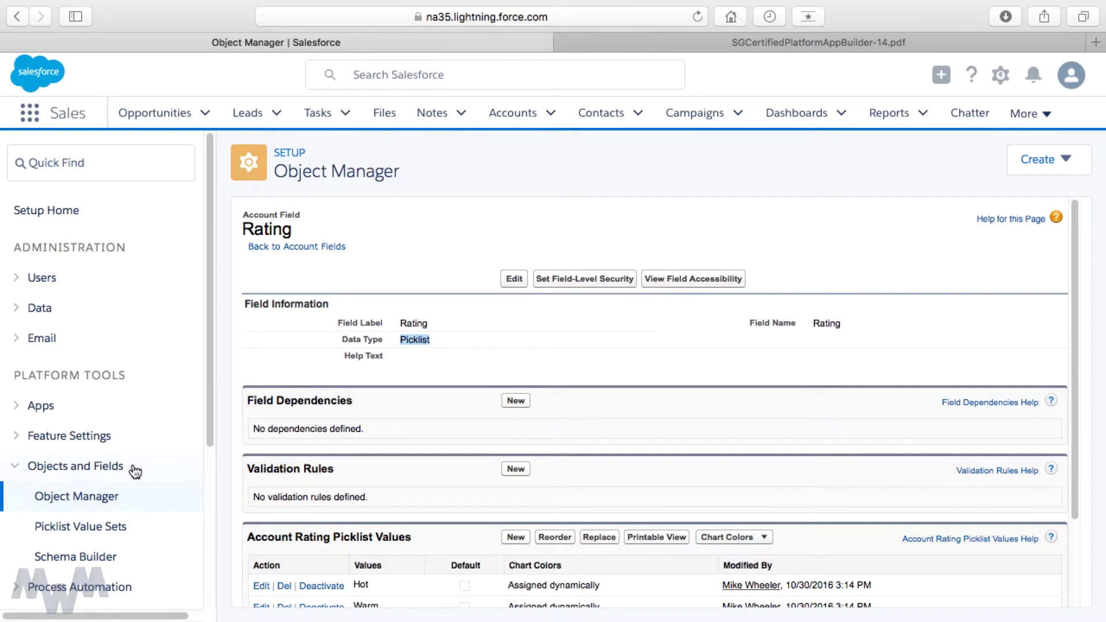
pyautogui.click(106, 505)
pyautogui.click(264, 499)
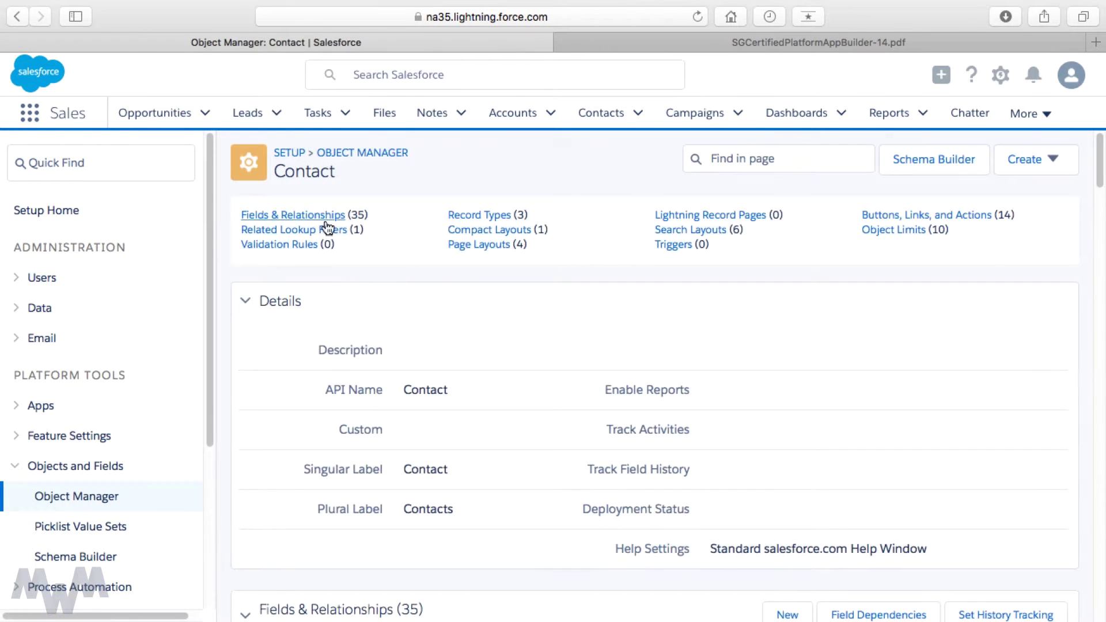
pyautogui.click(328, 216)
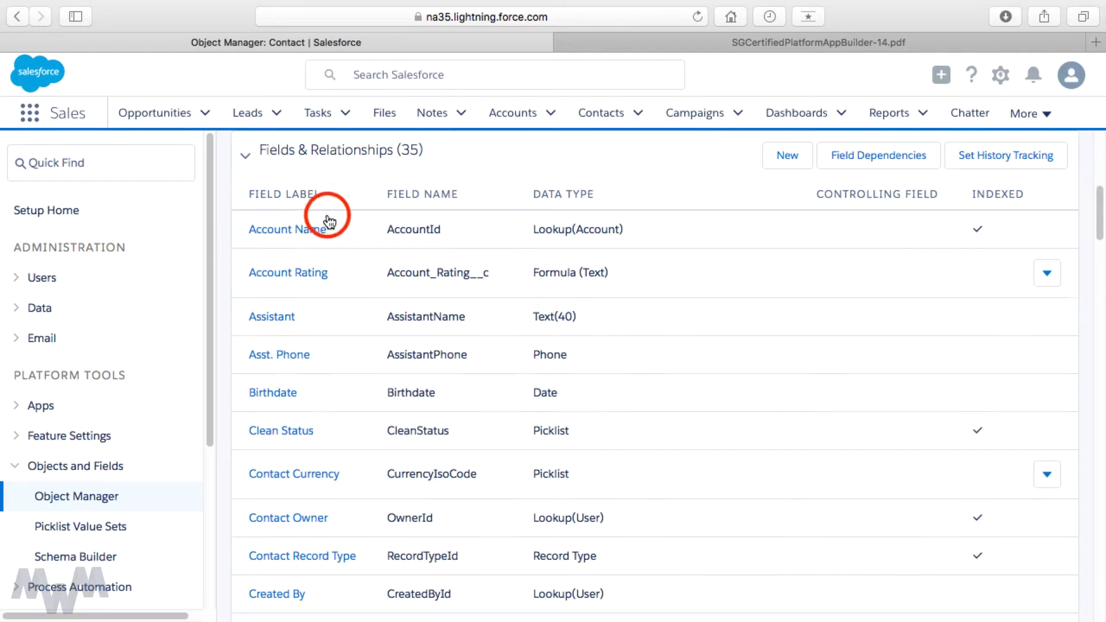
pyautogui.click(301, 276)
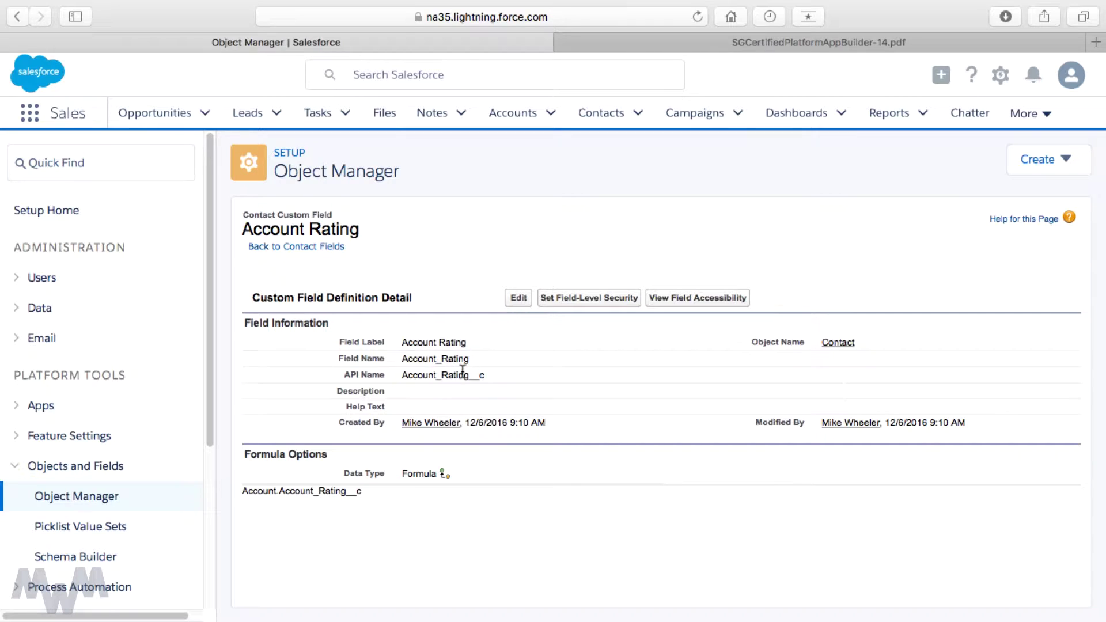
# - Open the contact's Account Rating formula field for editing and replace its formula with Text(Account.Rating)
pyautogui.moveTo(306, 492); pyautogui.dragTo(364, 495)
pyautogui.click(517, 299)
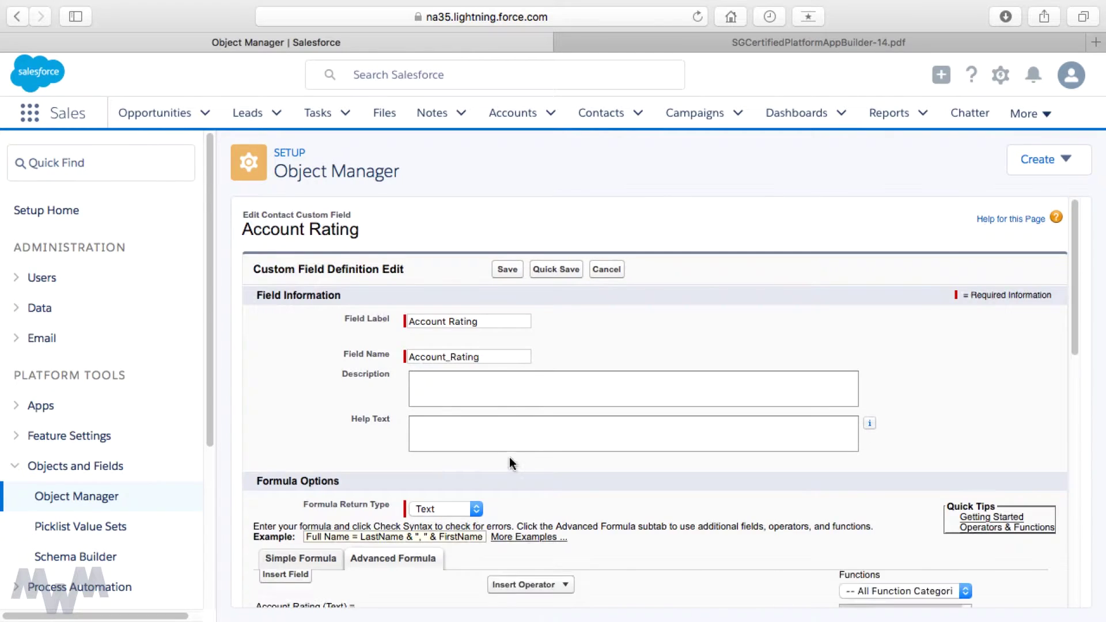
pyautogui.click(445, 207)
pyautogui.press('Return')
pyautogui.write('Text(Account.Rating)')
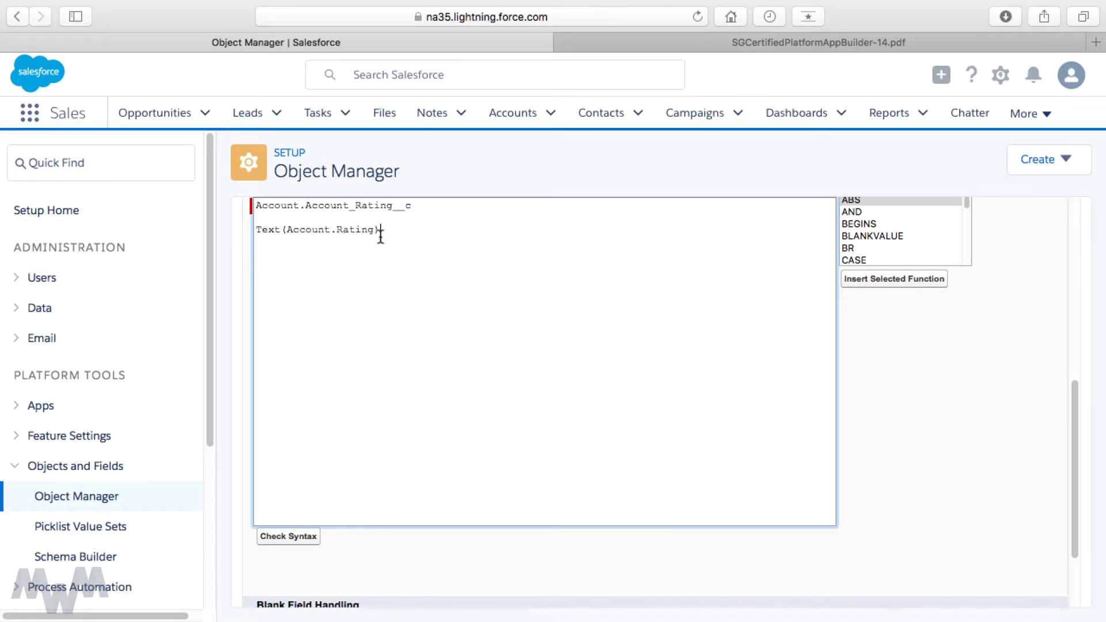
pyautogui.doubleClick(301, 230)
pyautogui.moveTo(331, 224); pyautogui.dragTo(348, 225)
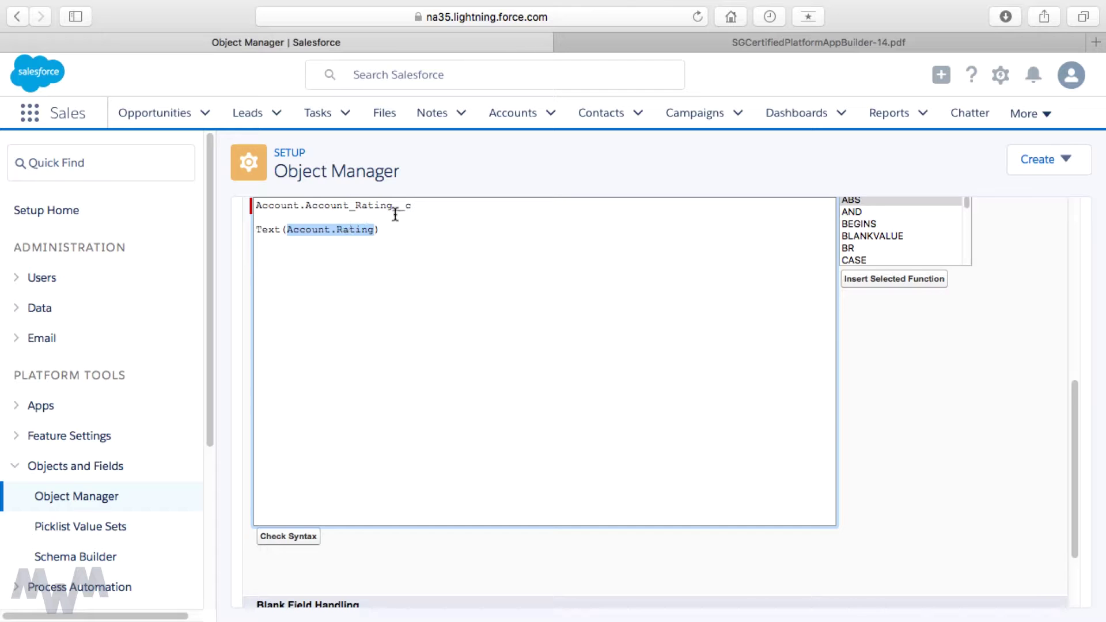
pyautogui.moveTo(416, 206); pyautogui.dragTo(245, 206)
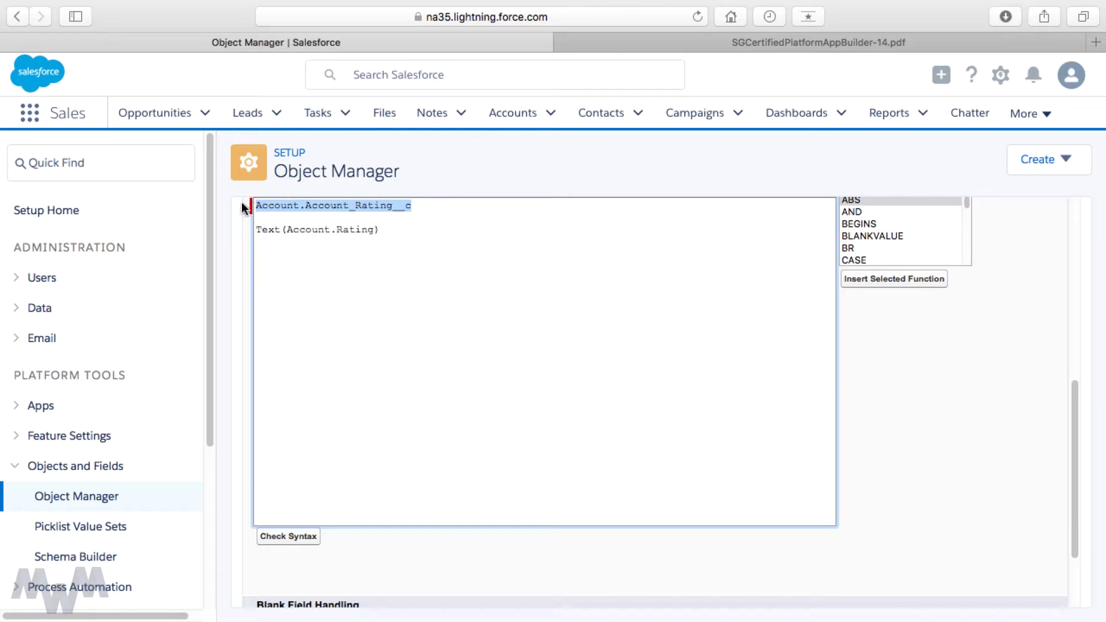
pyautogui.press('BackSpace')
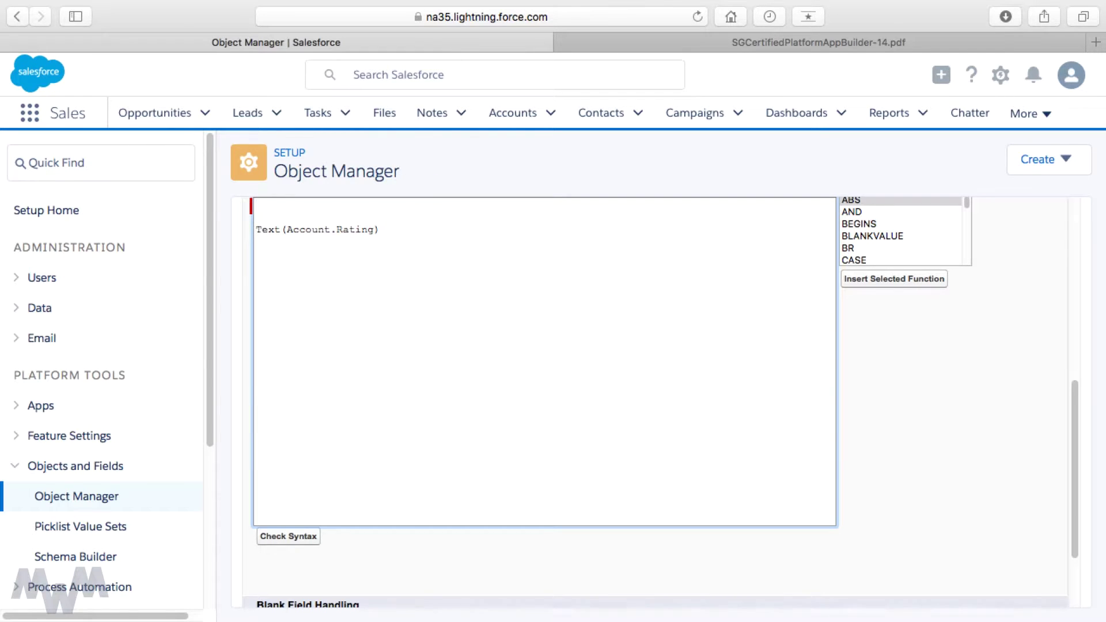
pyautogui.press('BackSpace')
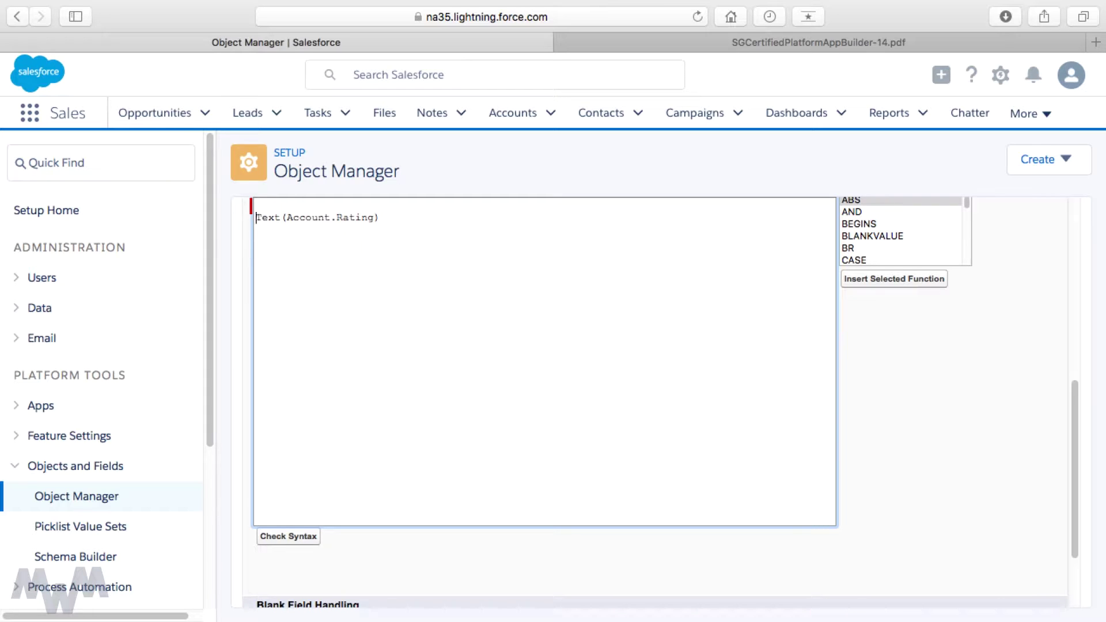
pyautogui.press('BackSpace')
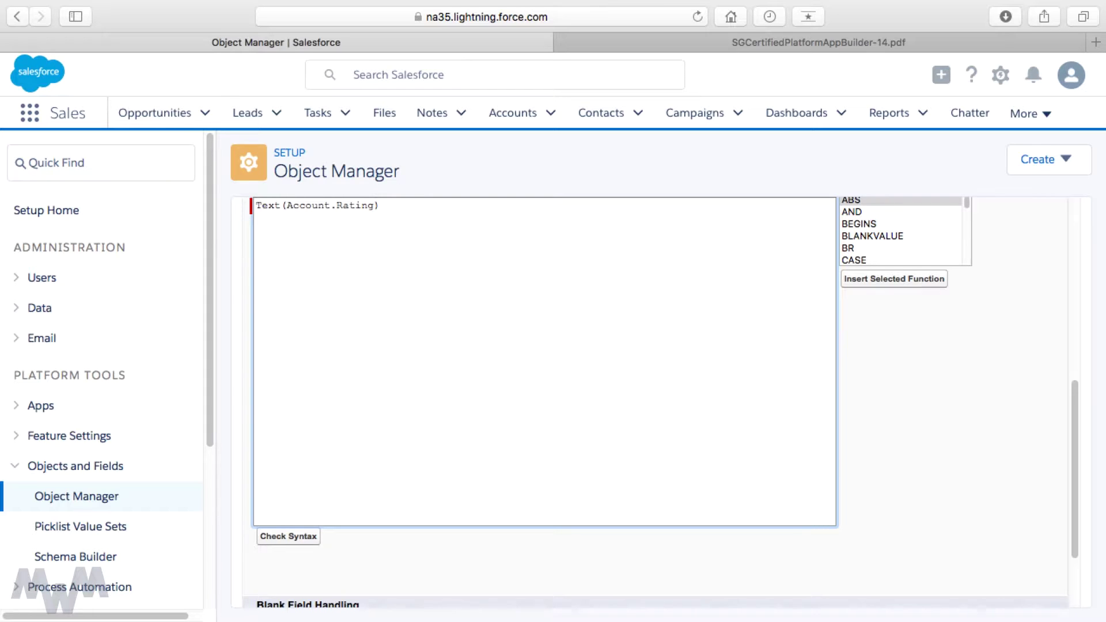
# - Look up the TEXT function in the formula editor's function list and read its syntax and description
pyautogui.click(932, 385)
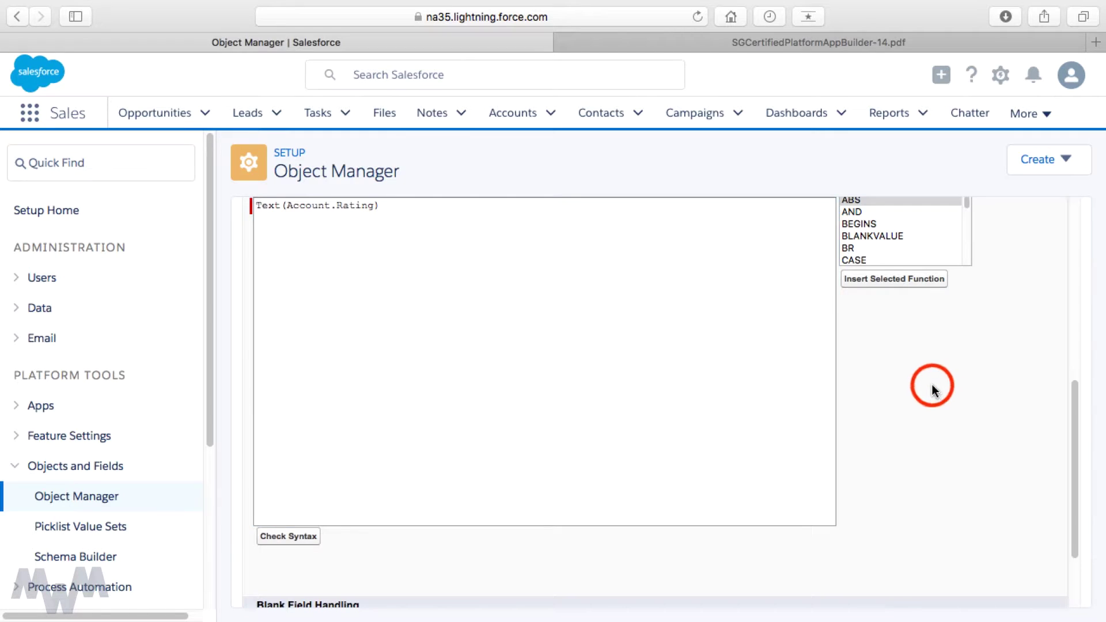
pyautogui.scroll(2, 933, 385)
pyautogui.moveTo(967, 242); pyautogui.dragTo(970, 295)
pyautogui.click(852, 287)
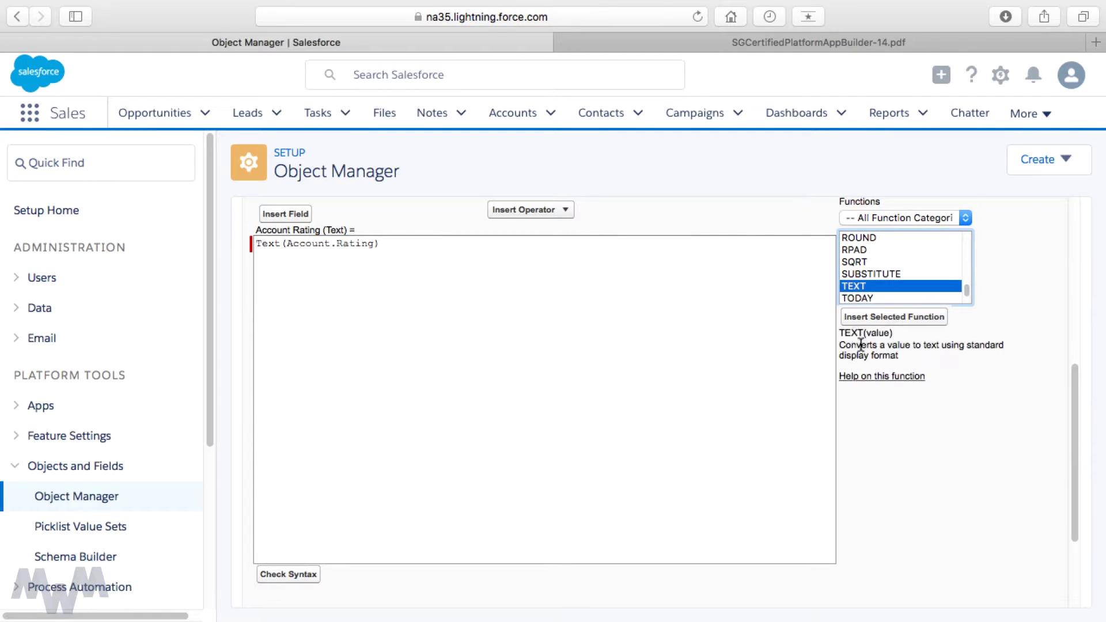
pyautogui.click(853, 333)
pyautogui.doubleClick(882, 333)
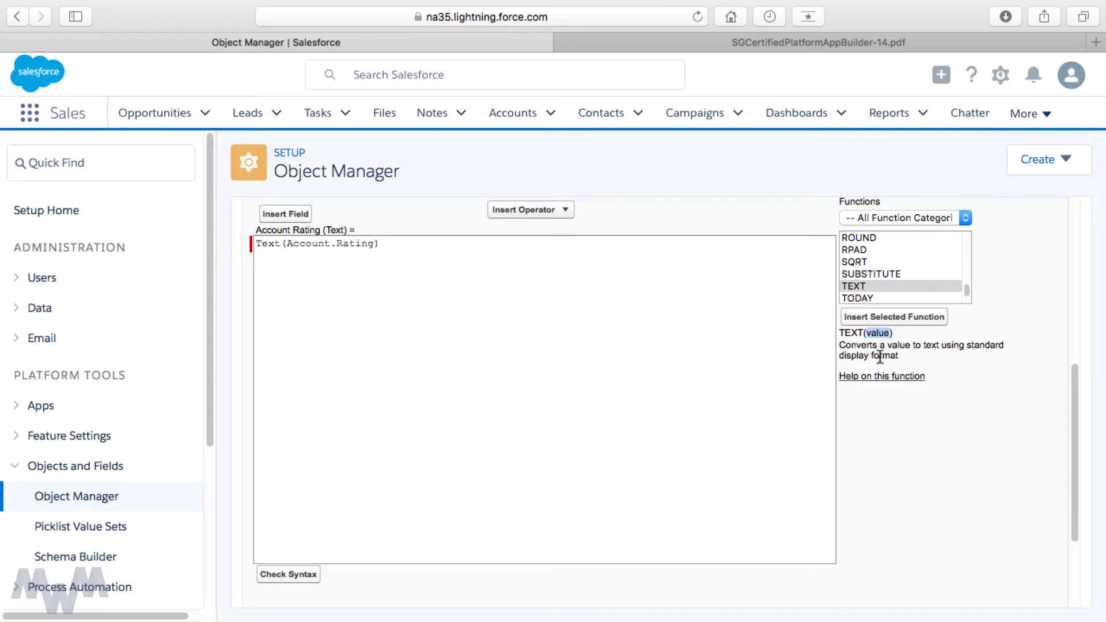
# - Check the formula's syntax and save the Account Rating field
pyautogui.click(277, 578)
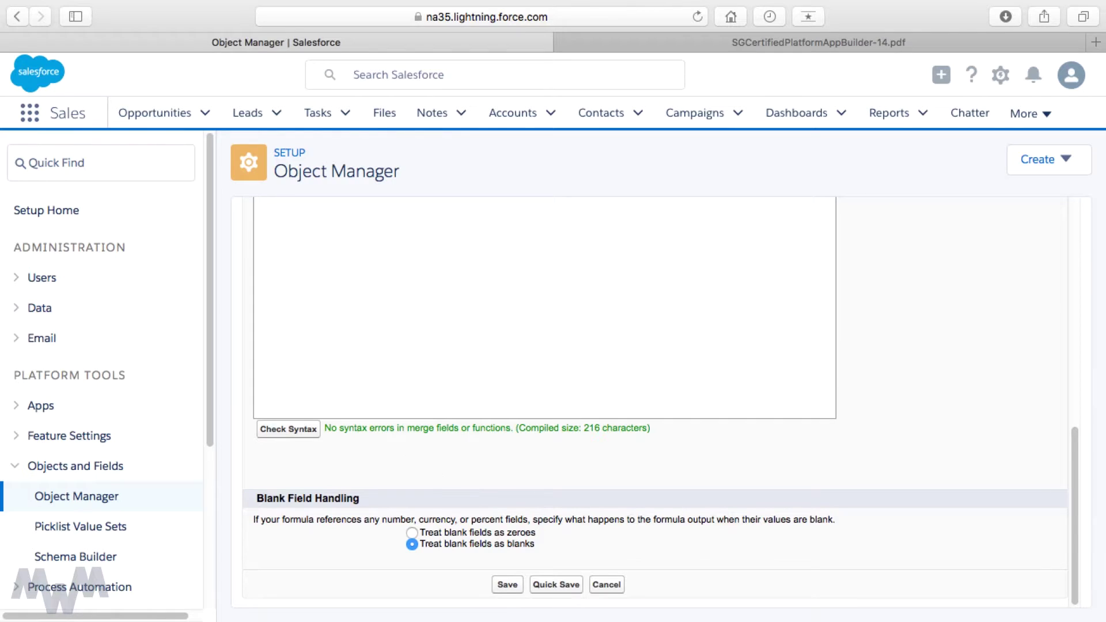
pyautogui.click(514, 586)
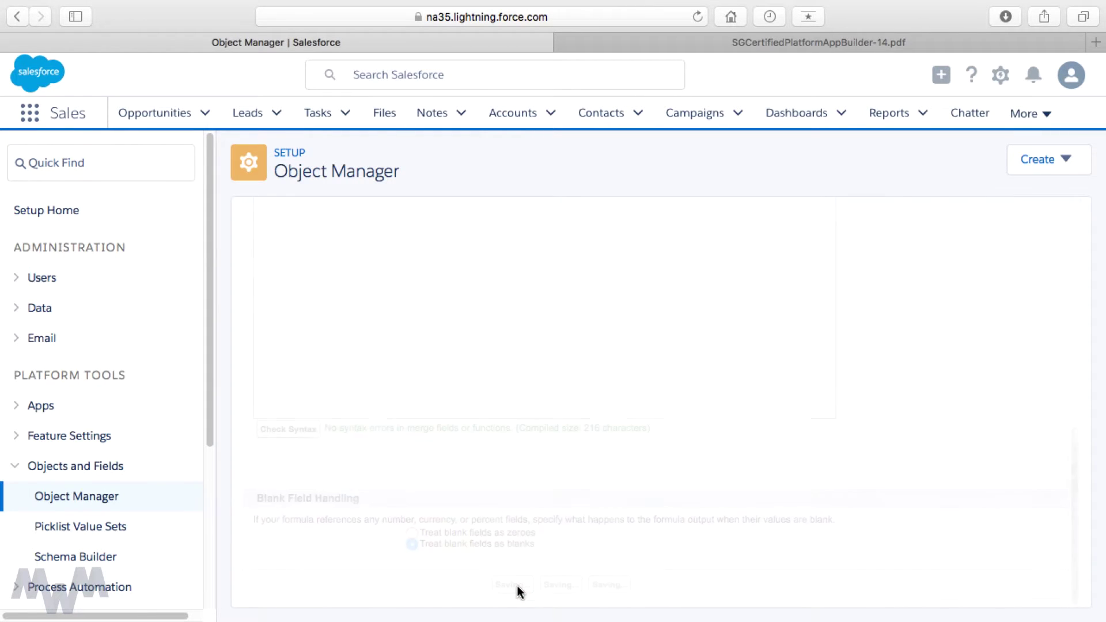
# - Open the recently viewed Abbott Insurance contact, reload the page and check Account Rating in the contact's details
pyautogui.click(639, 112)
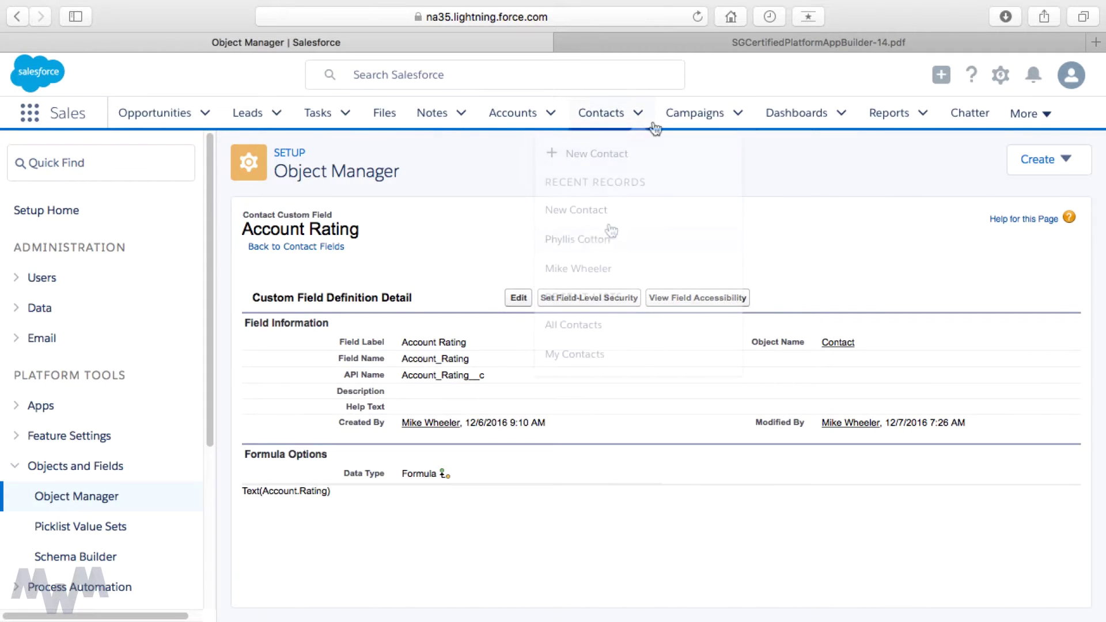
pyautogui.click(600, 247)
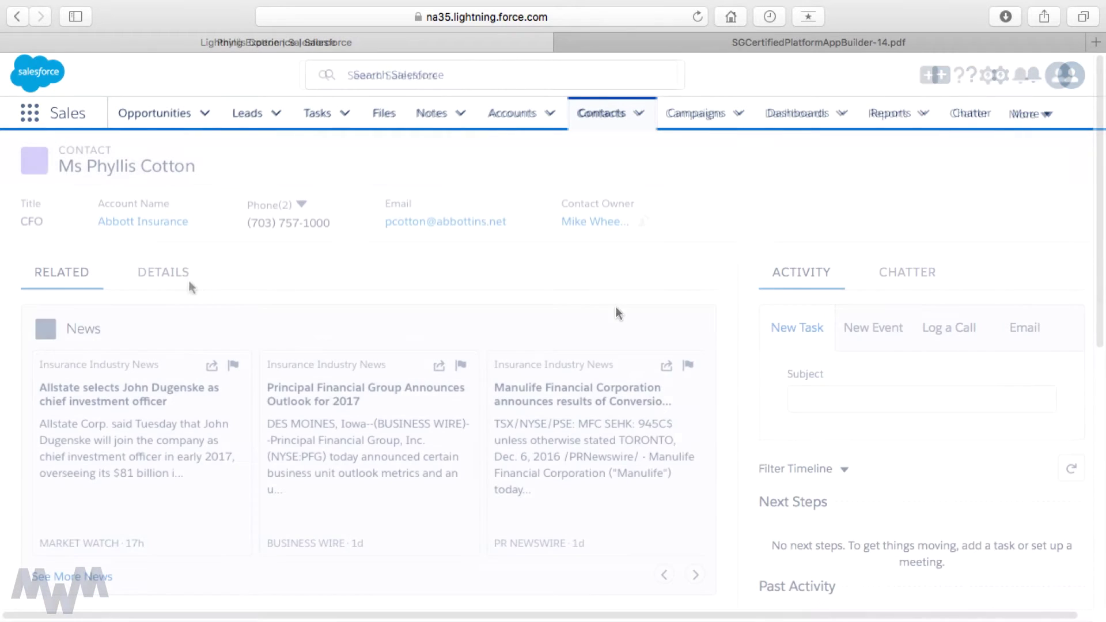
pyautogui.click(175, 281)
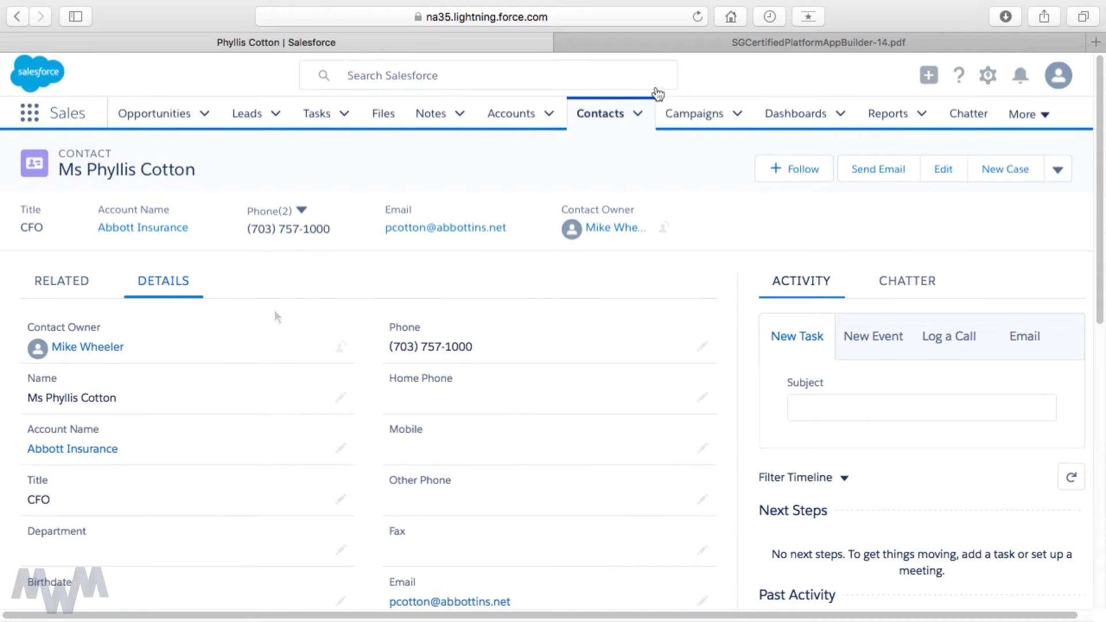
pyautogui.click(698, 17)
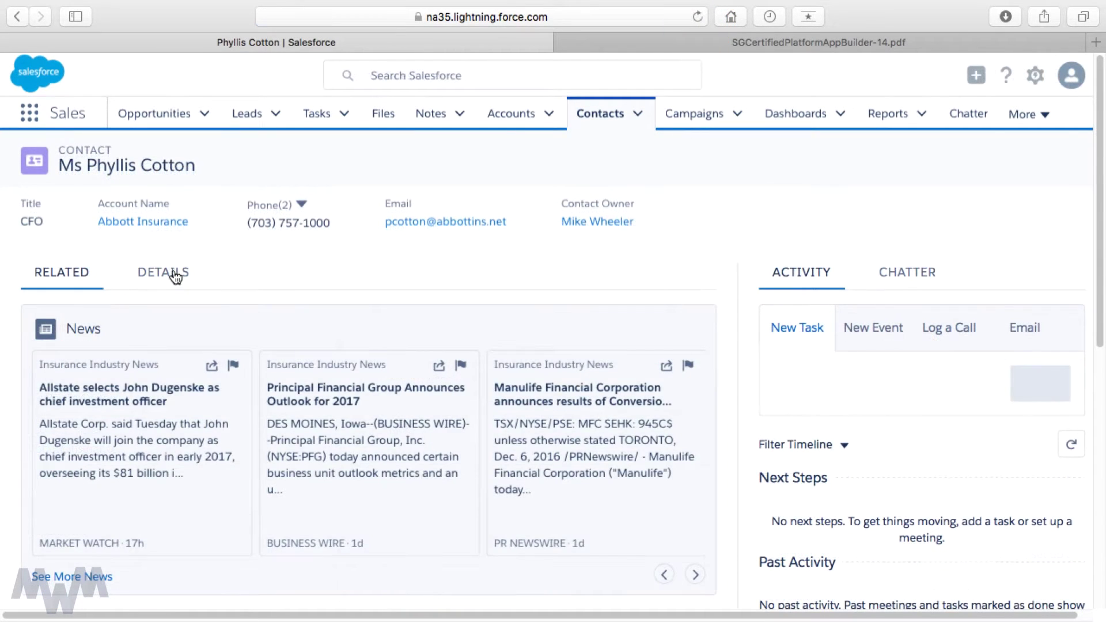
pyautogui.click(175, 271)
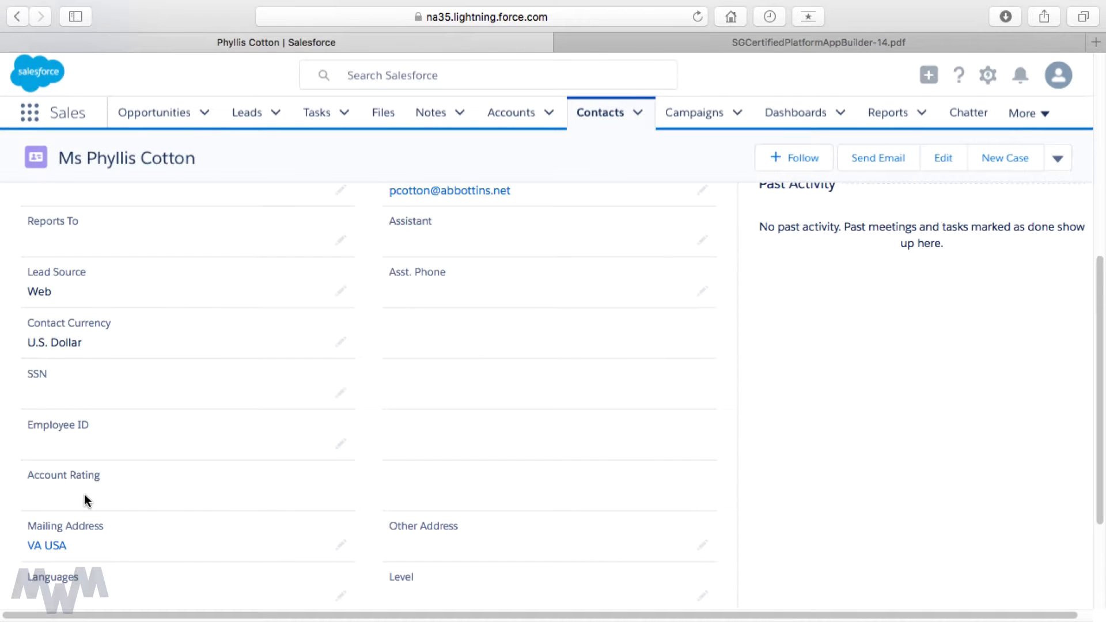
pyautogui.click(84, 494)
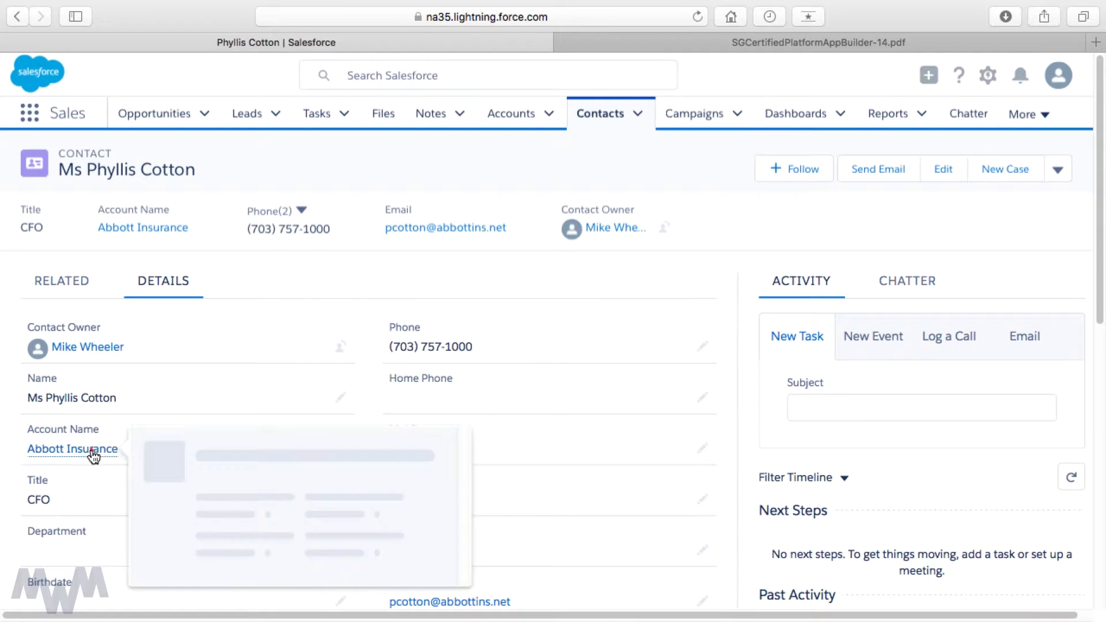
# - Open the contact's Abbott Insurance account, set its Rating to Hot and save the record
pyautogui.click(98, 450)
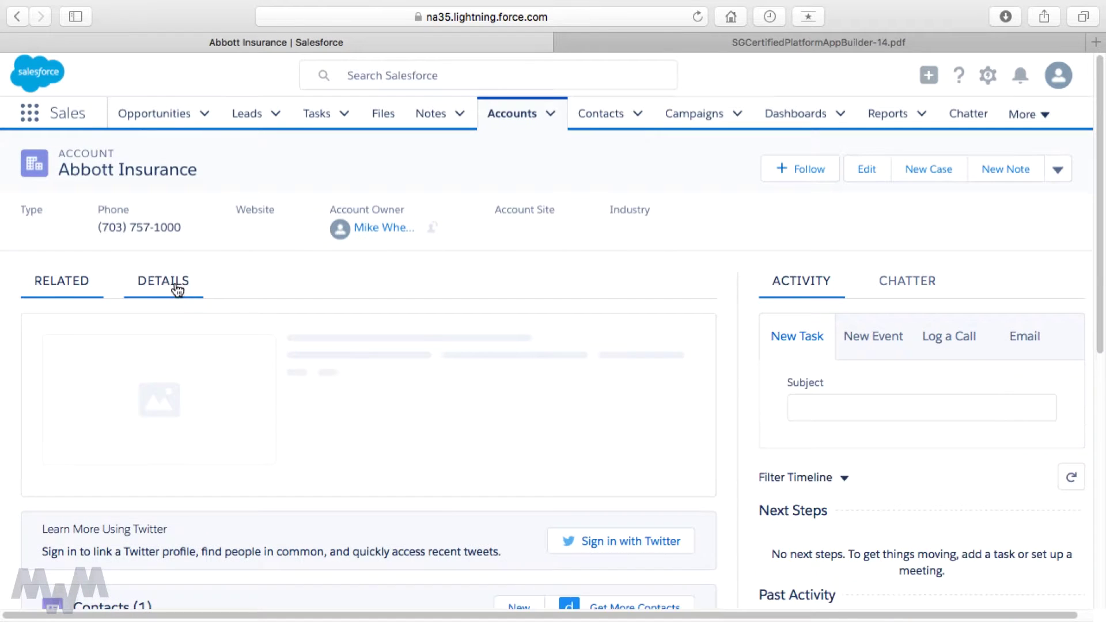
pyautogui.click(173, 281)
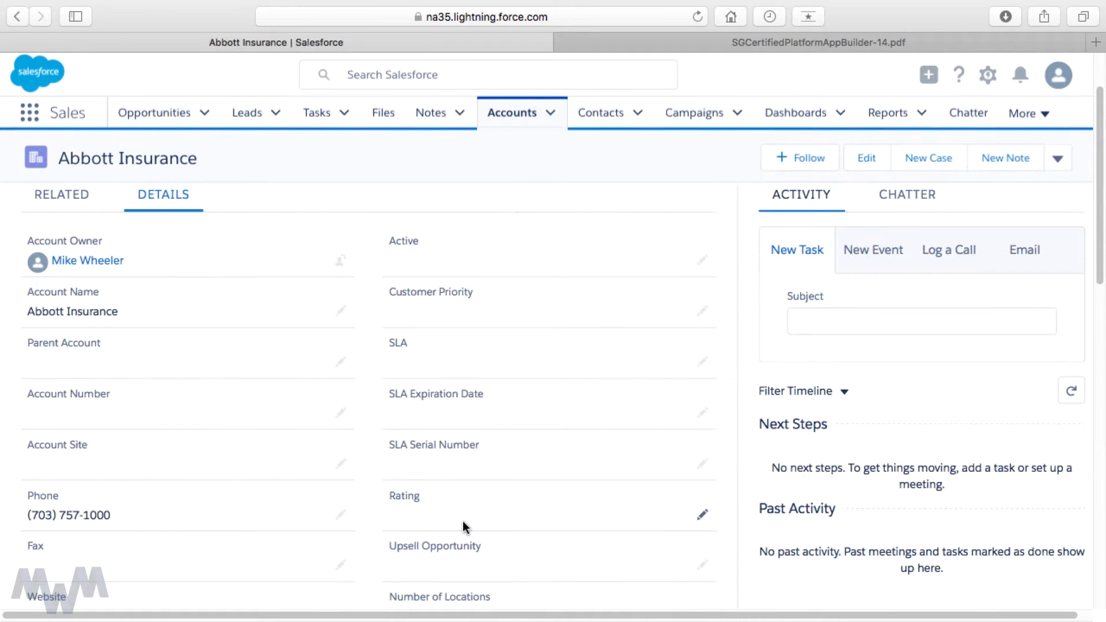
pyautogui.doubleClick(464, 524)
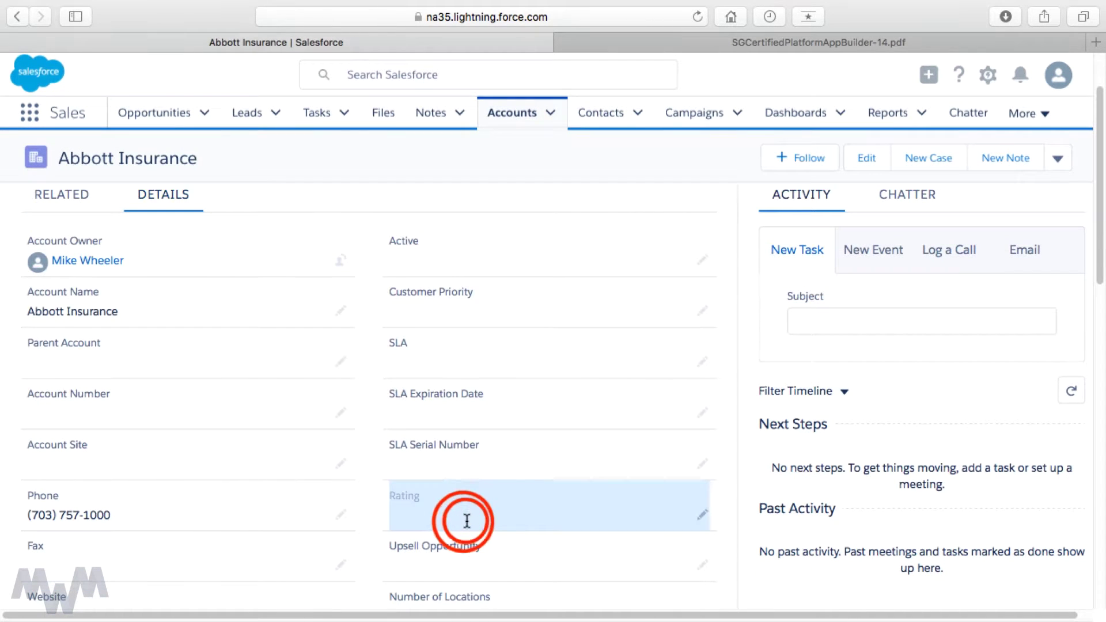
pyautogui.click(467, 524)
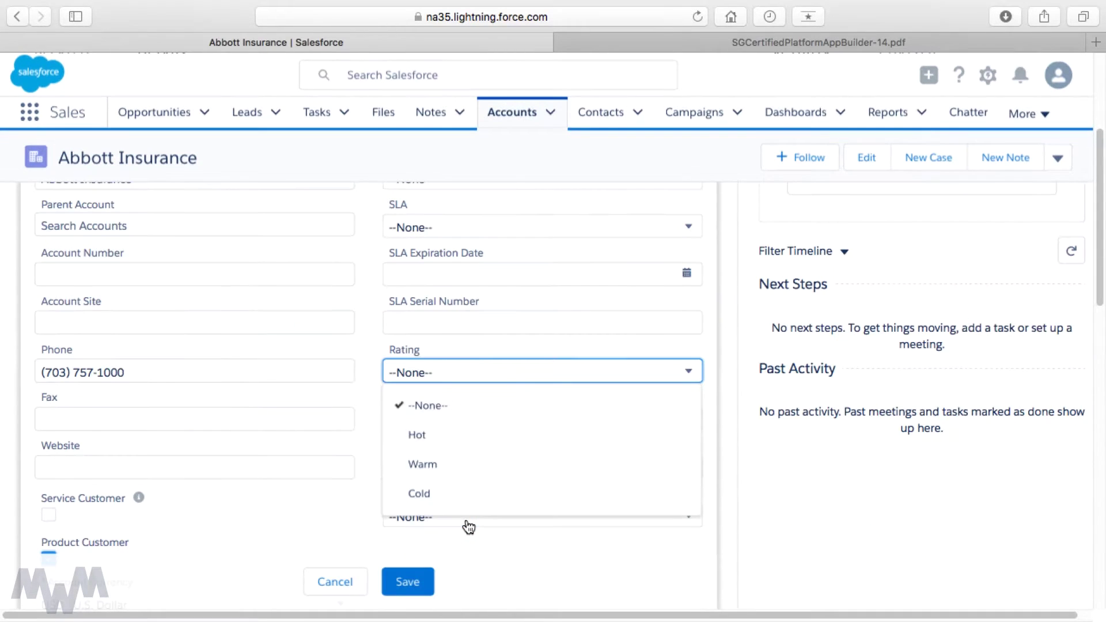
pyautogui.click(433, 444)
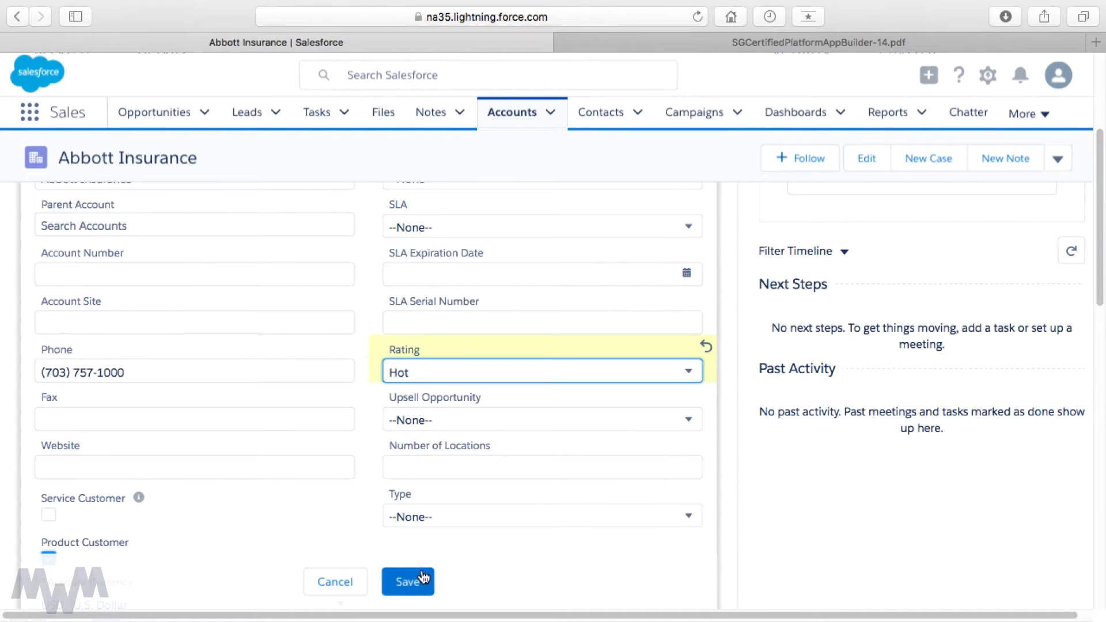
pyautogui.click(409, 582)
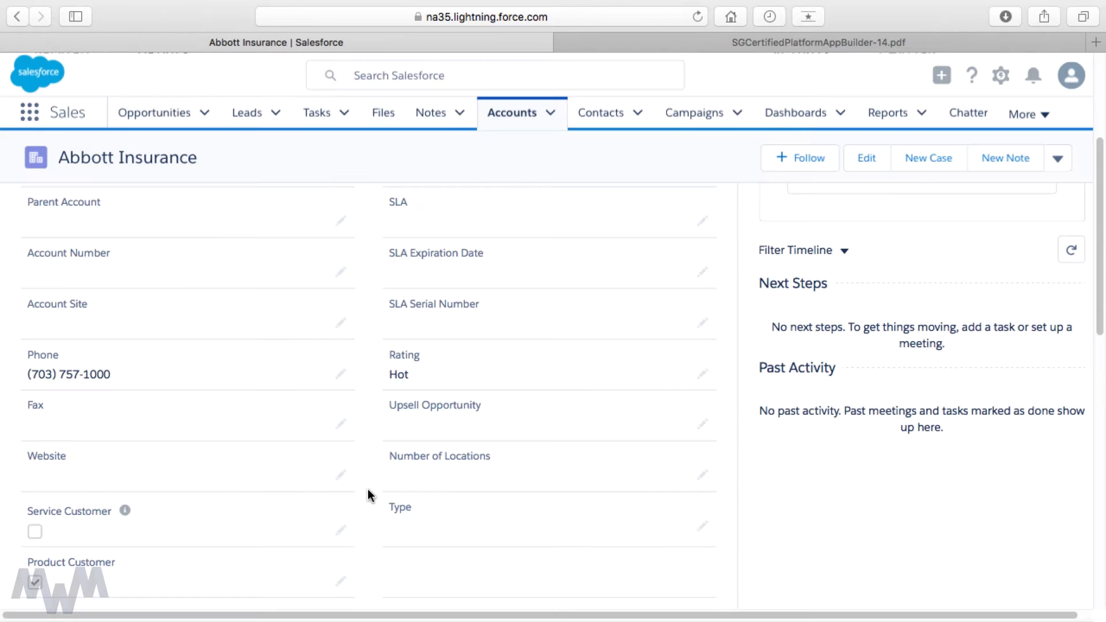
# - Reopen the contact from the Abbott Insurance account's related contacts and check Account Rating in the contact's details
pyautogui.scroll(5, 302, 406)
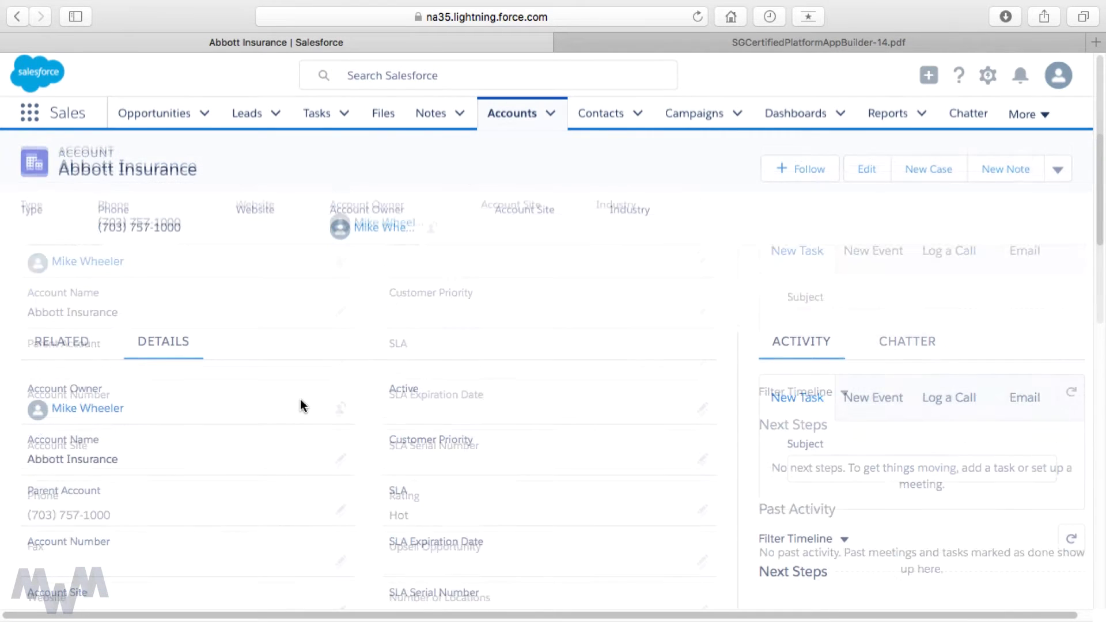
pyautogui.click(65, 344)
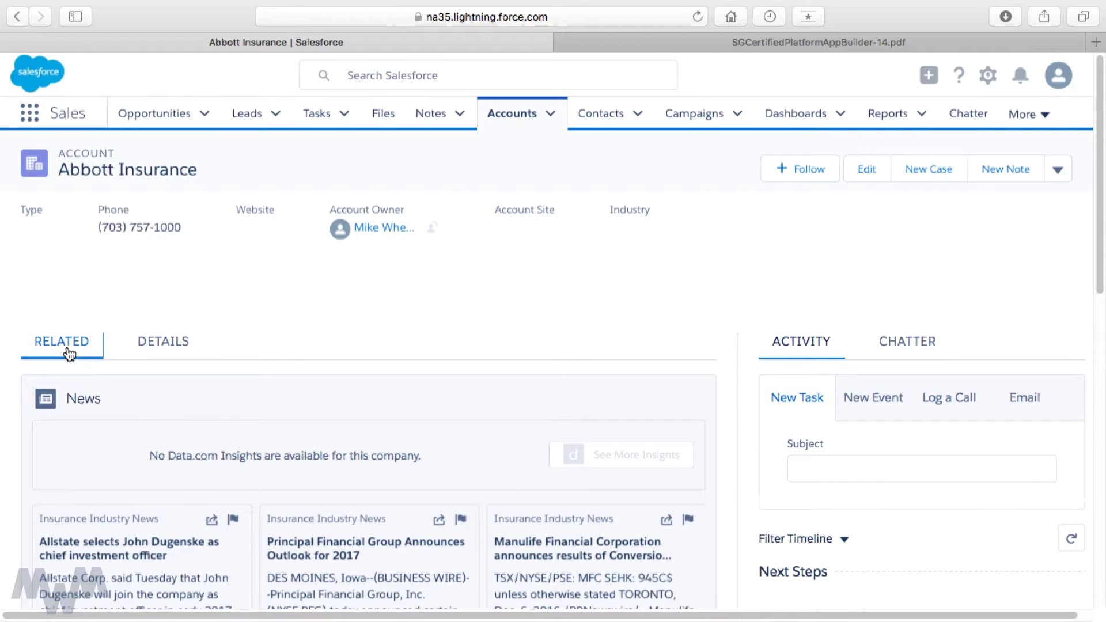
pyautogui.scroll(-10, 291, 389)
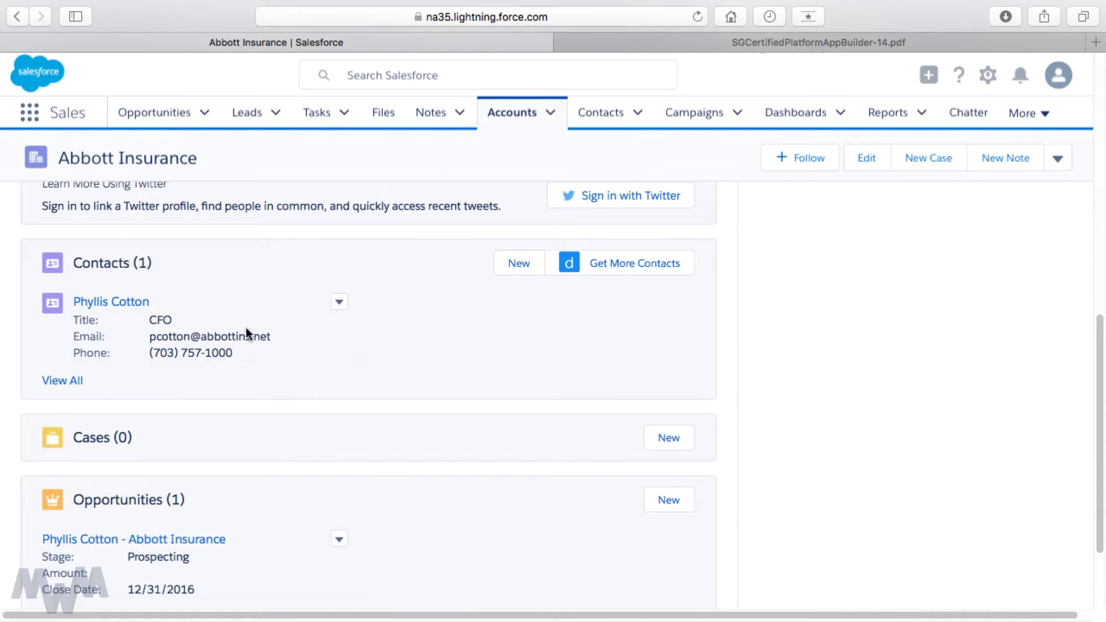
pyautogui.moveTo(131, 310)
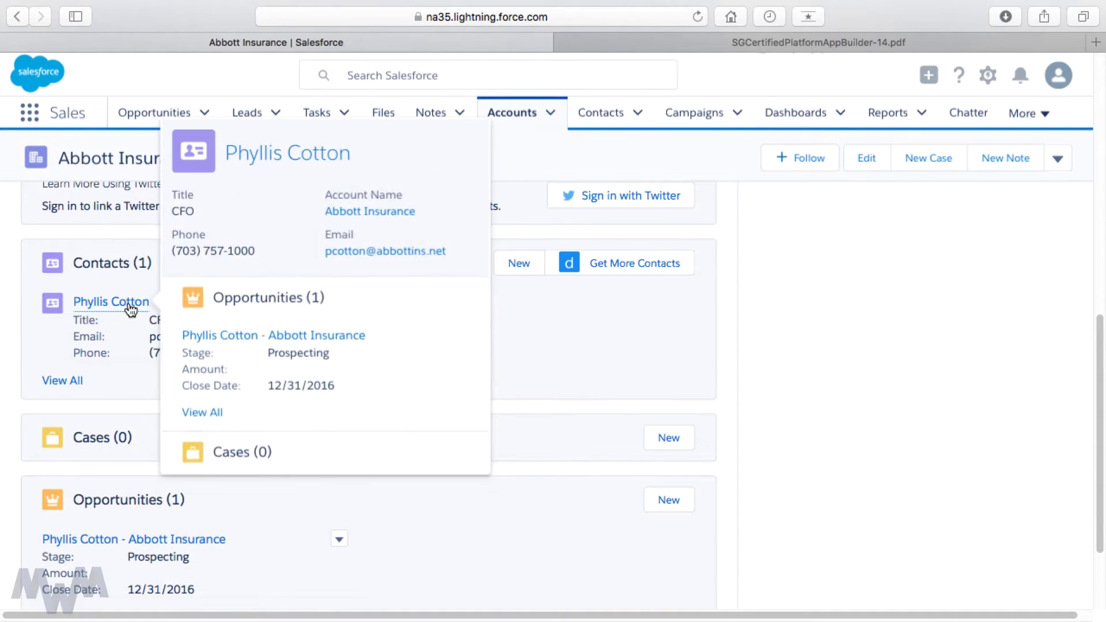
pyautogui.click(129, 307)
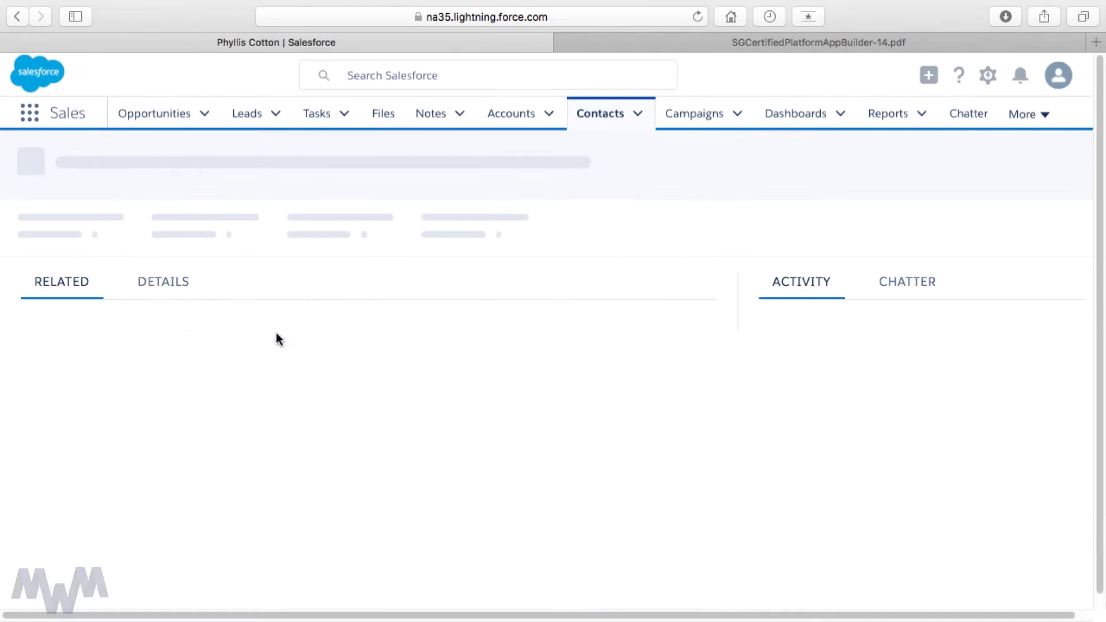
pyautogui.click(169, 280)
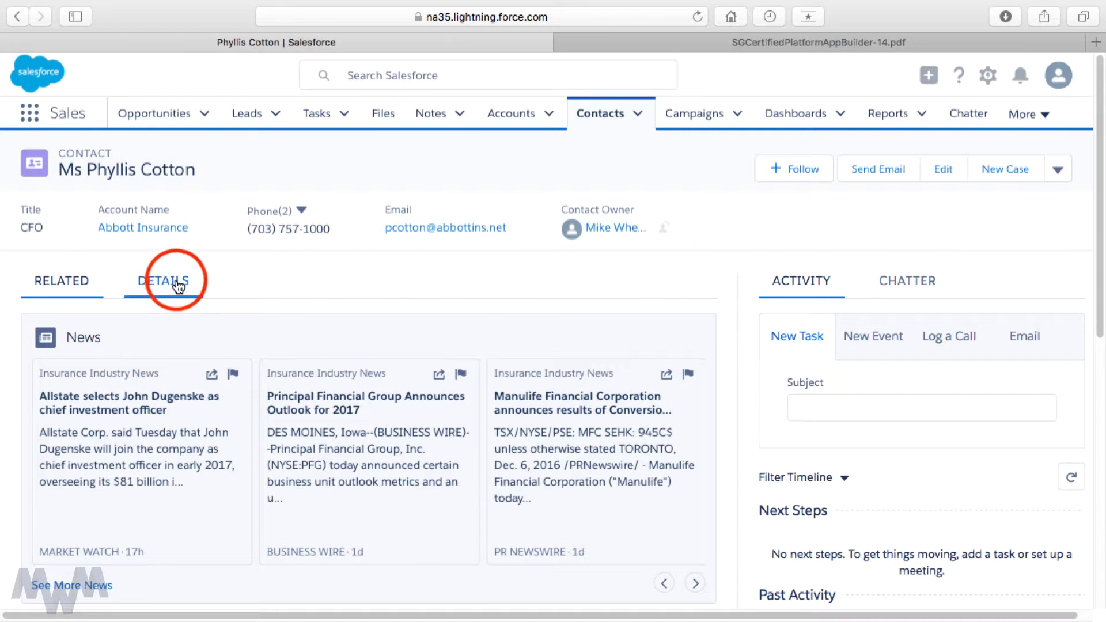
pyautogui.scroll(-5, 352, 396)
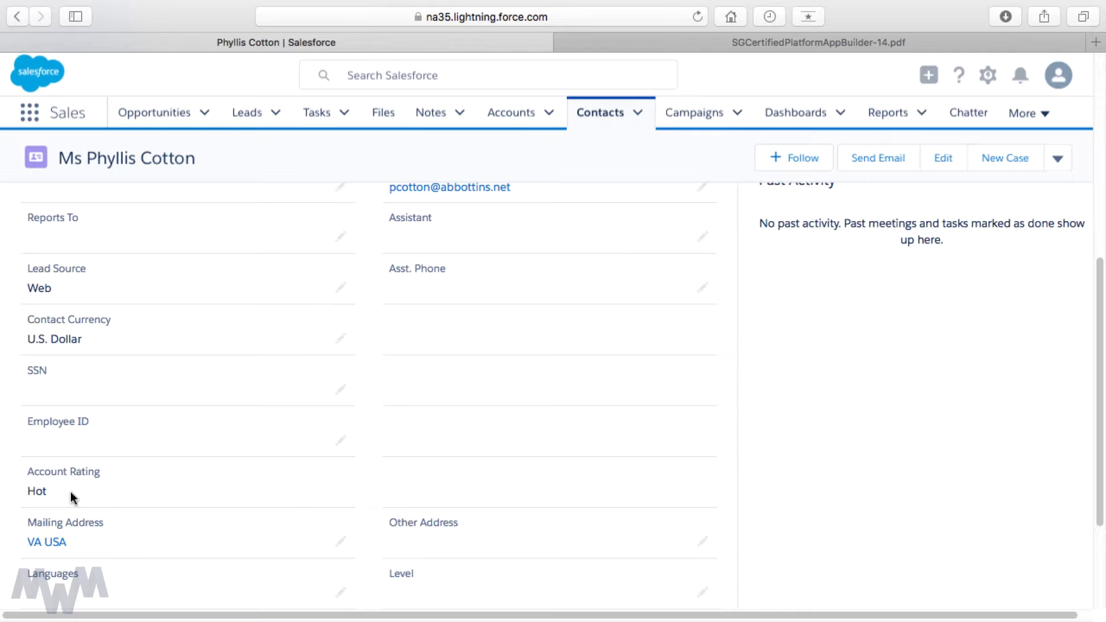
# - Switch to SGCertifiedPlatformAppBuilder-14.pdf and review question 2's two-answer instruction and the CASE formulas in answers A and B
pyautogui.click(827, 38)
pyautogui.click(440, 306)
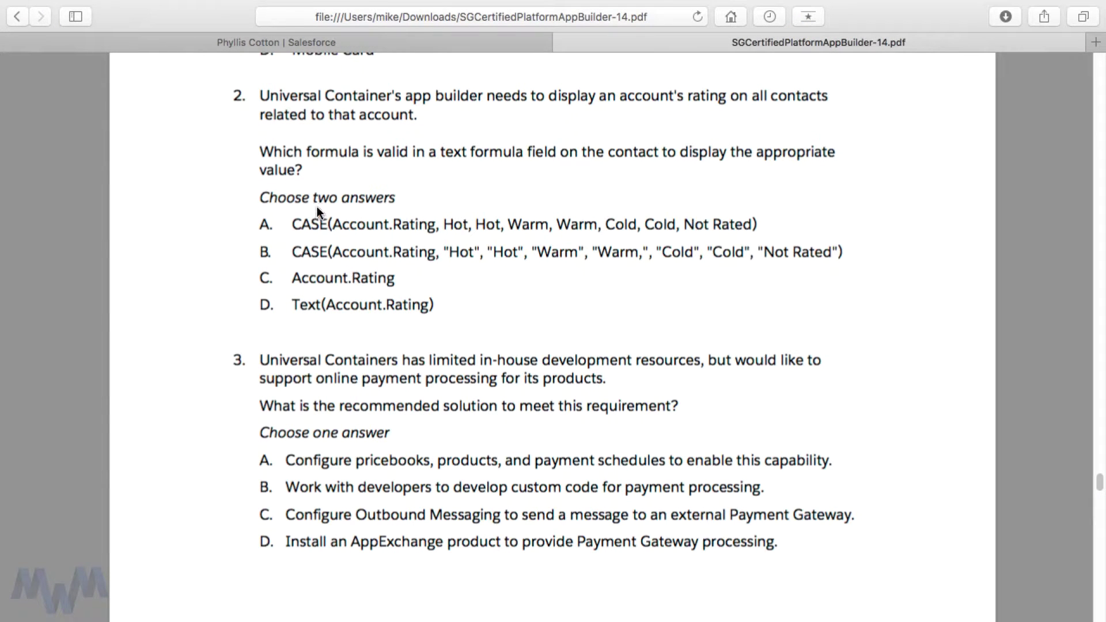
pyautogui.tripleClick(295, 199)
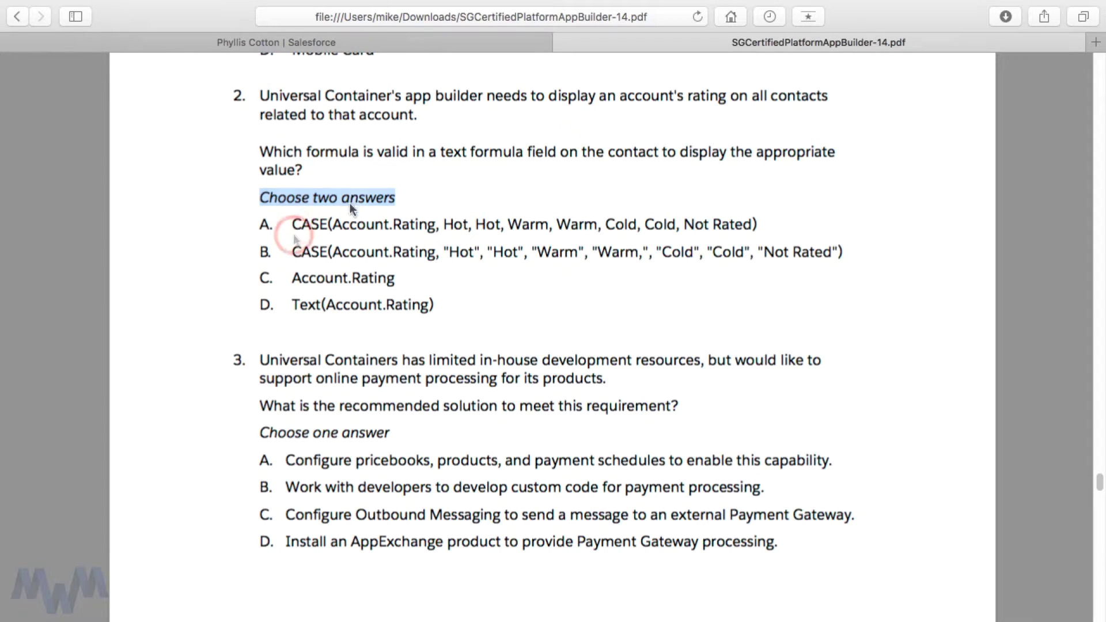
pyautogui.click(292, 225)
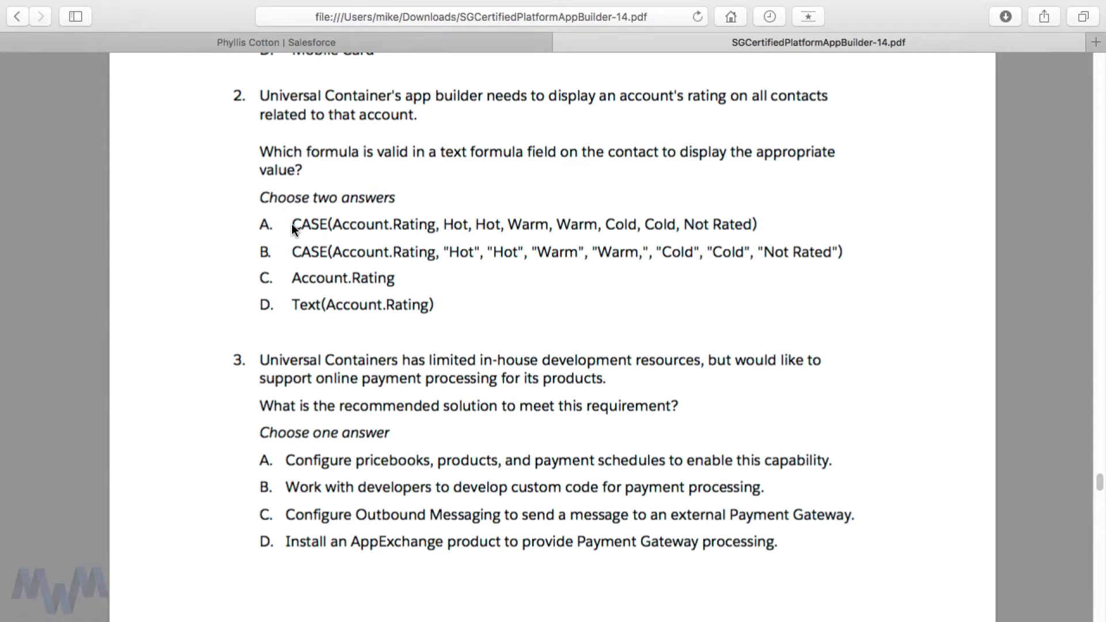
pyautogui.moveTo(292, 225); pyautogui.dragTo(841, 247)
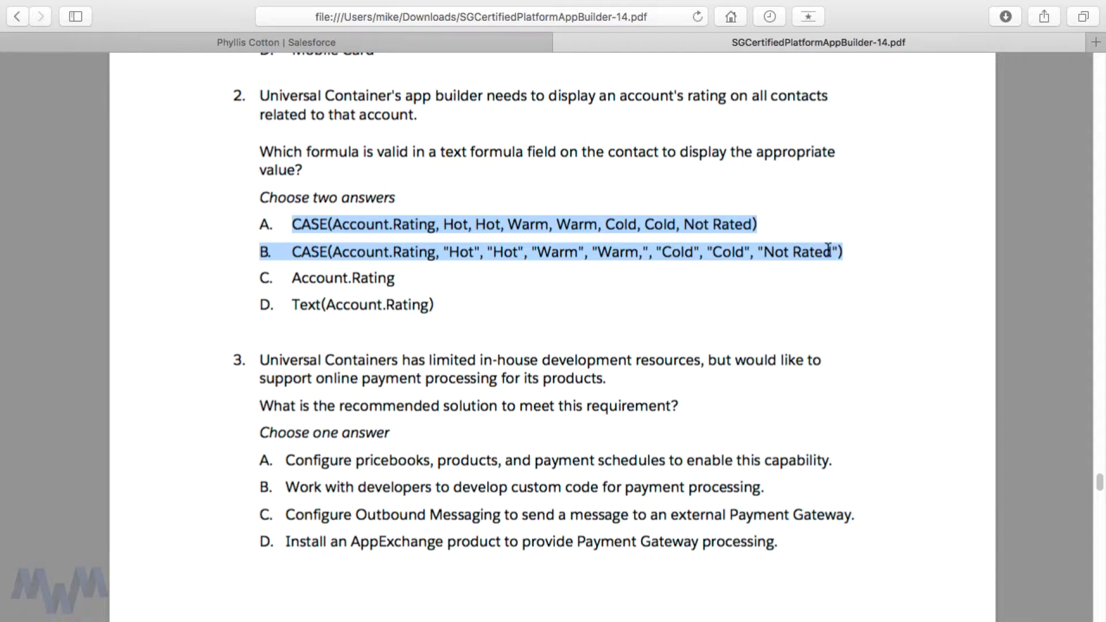
# - Copy answer B's CASE formula with the quoted rating values from question 2
pyautogui.moveTo(292, 279); pyautogui.dragTo(442, 305)
pyautogui.click(438, 254)
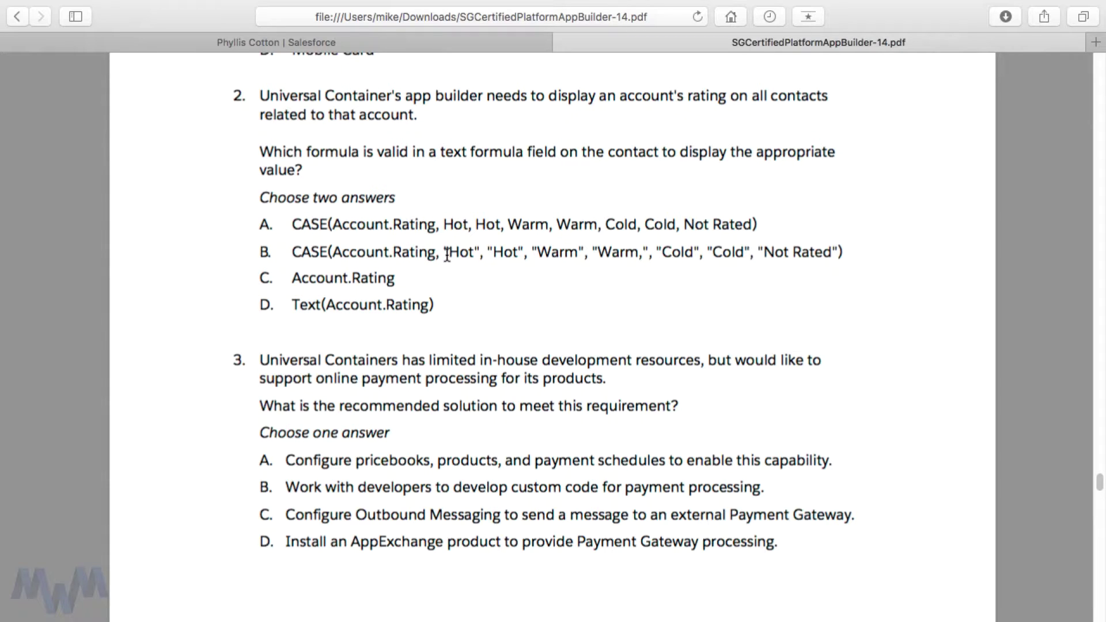
pyautogui.moveTo(446, 254); pyautogui.dragTo(448, 254)
pyautogui.moveTo(298, 253); pyautogui.dragTo(847, 246)
pyautogui.press('super+c')
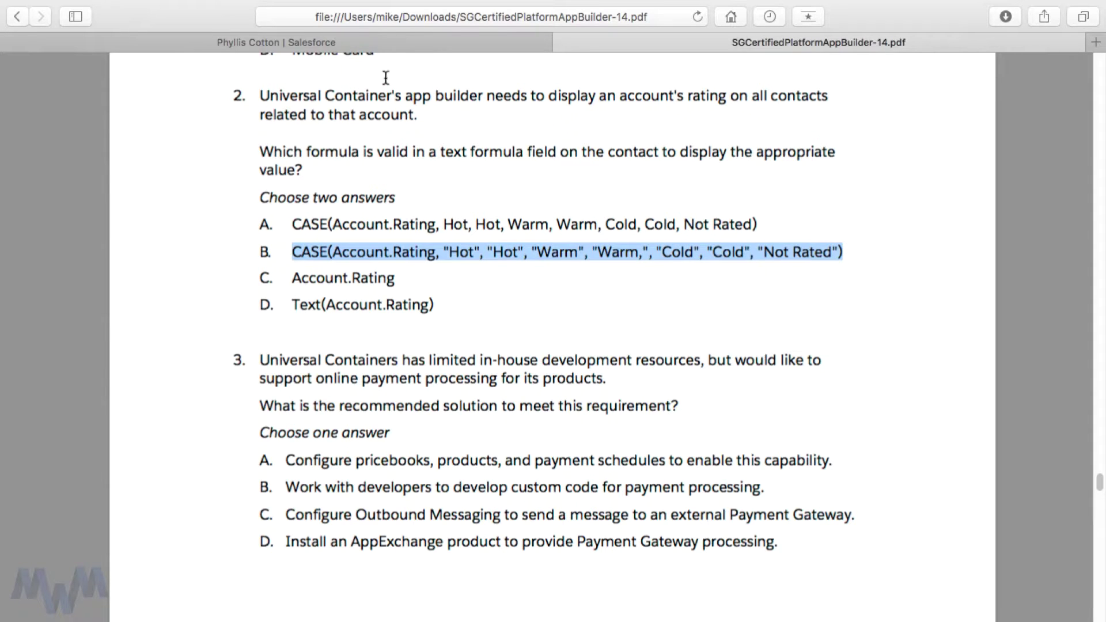
# - Switch to Salesforce Setup and open the Contact object's Account Rating custom field for editing at its formula
pyautogui.click(386, 43)
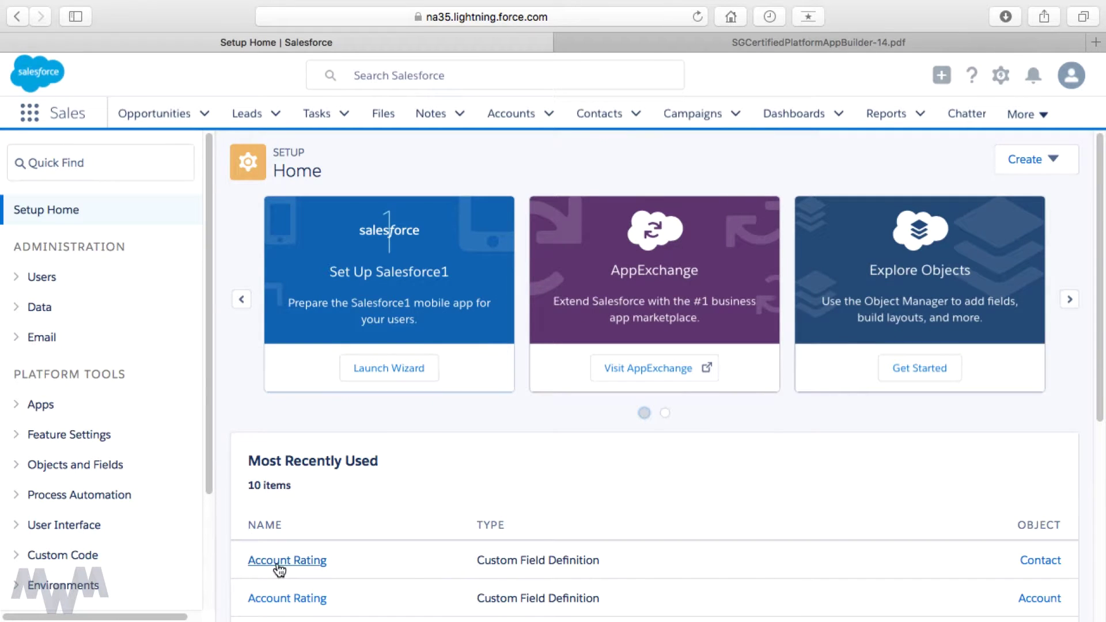
pyautogui.click(303, 568)
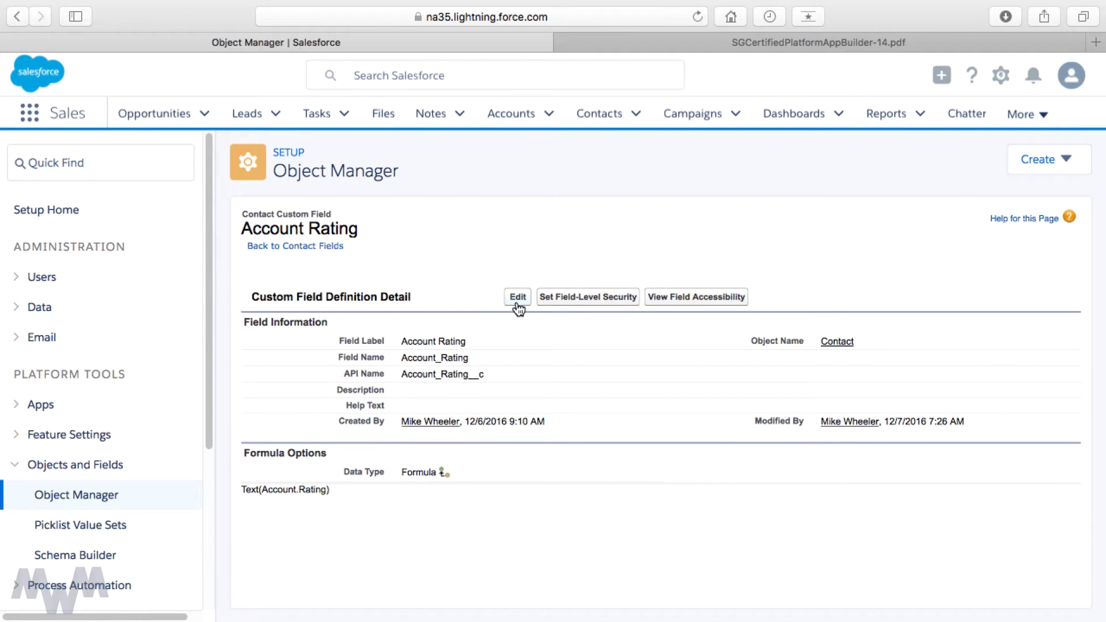
pyautogui.click(518, 297)
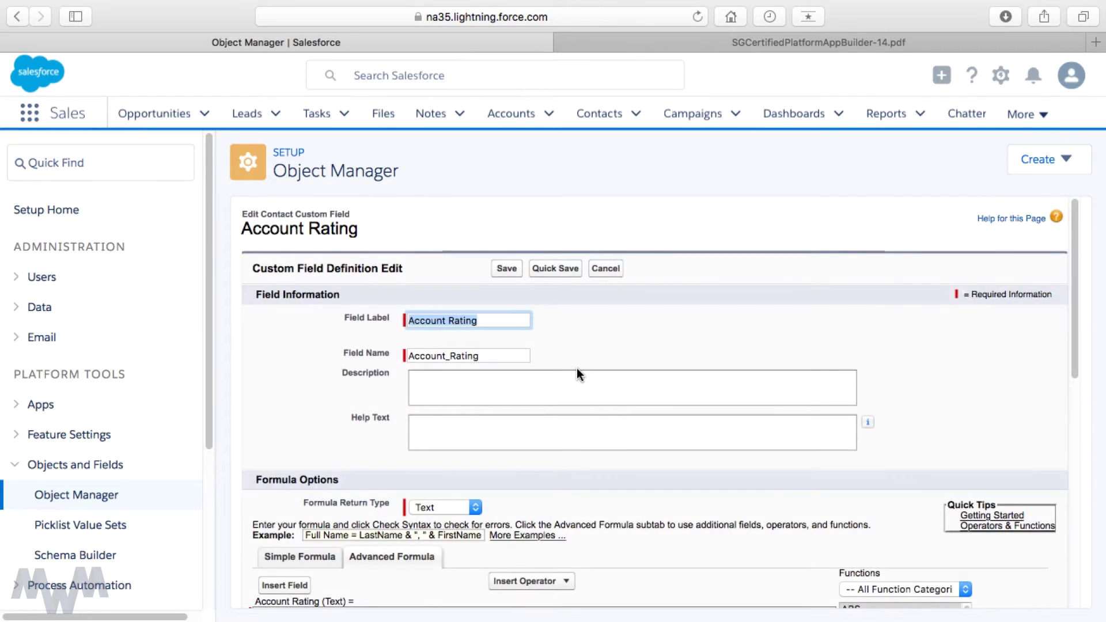
pyautogui.scroll(-3, 578, 372)
pyautogui.scroll(-2, 578, 374)
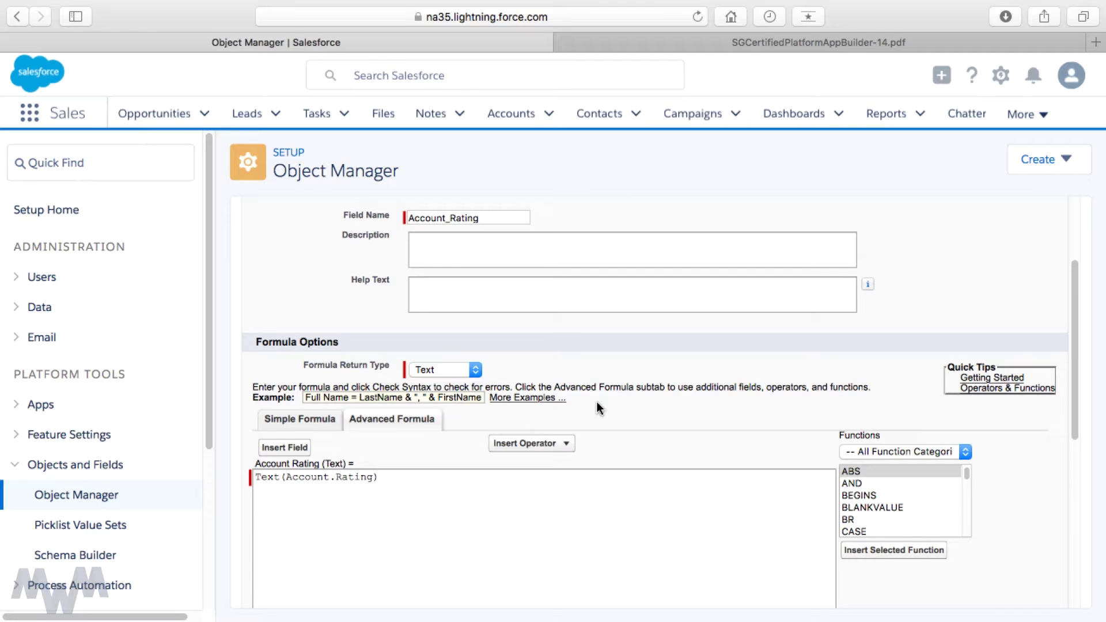
# - Open the additional formula examples from the field editor and look through the Examples of Advanced Formula Fields page
pyautogui.click(521, 403)
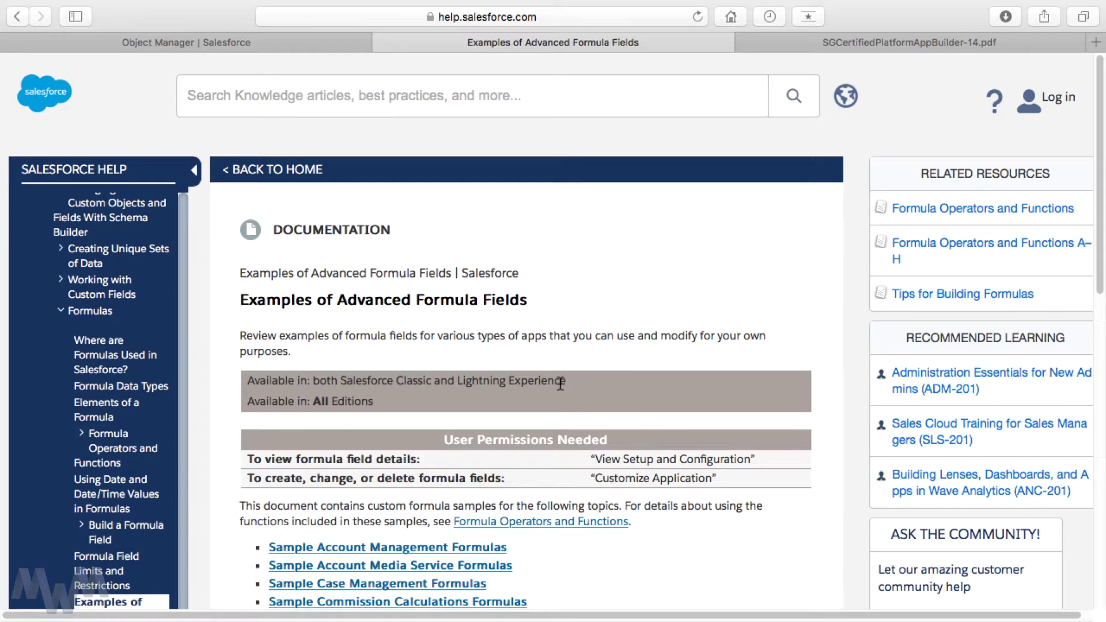
pyautogui.tripleClick(276, 304)
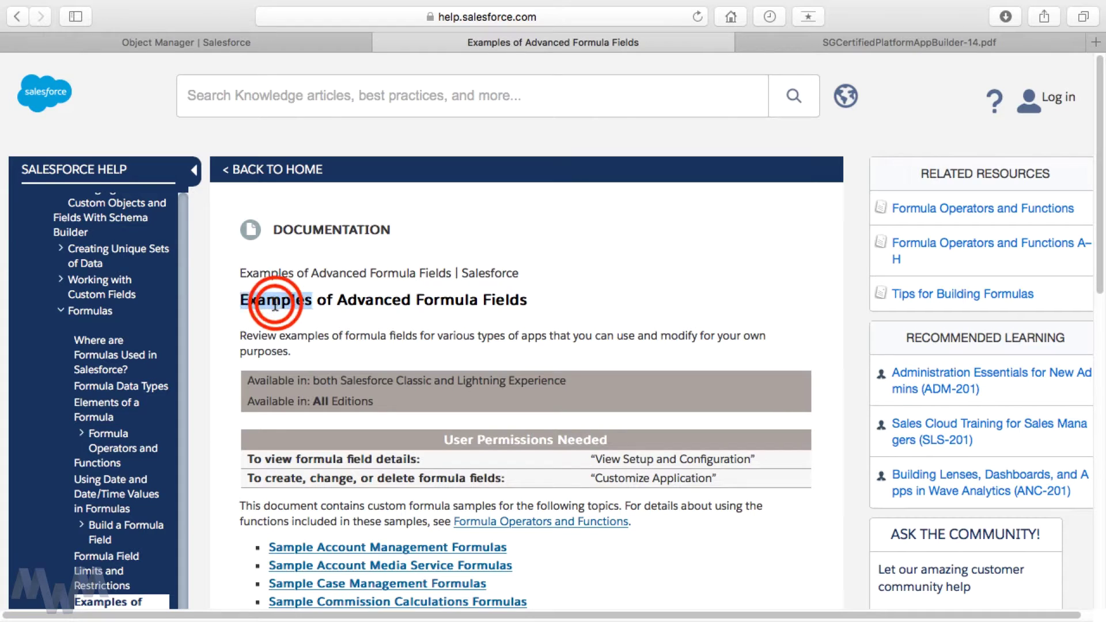
pyautogui.scroll(-10, 544, 347)
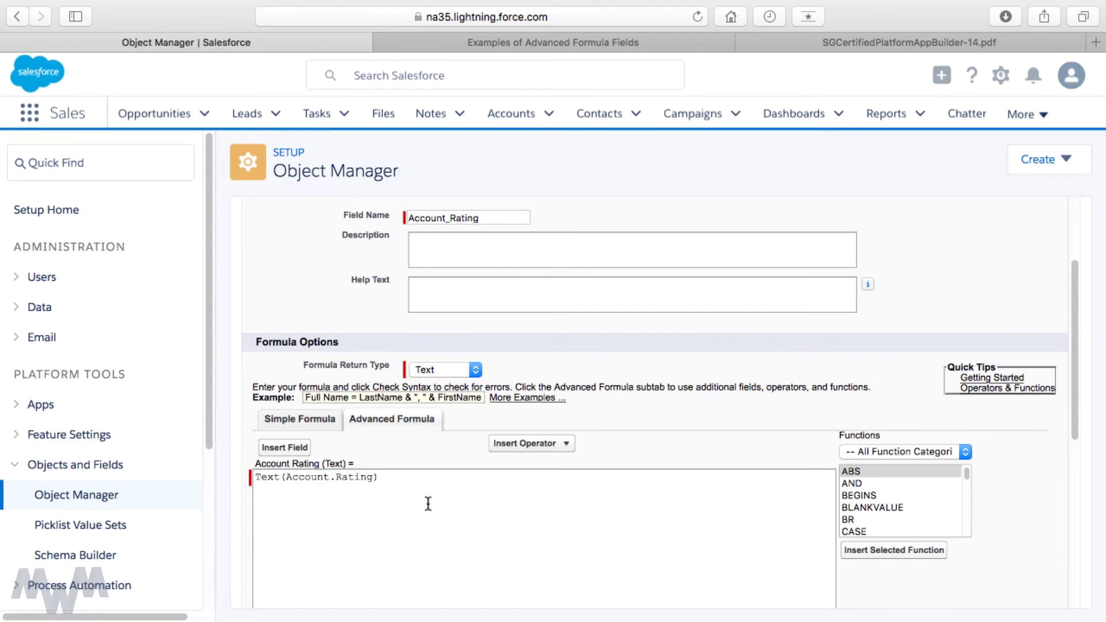
# - Return to the Account Rating formula and paste the copied CASE formula below Text(Account.Rating)
pyautogui.click(425, 476)
pyautogui.press('Return')
pyautogui.press('super+v')
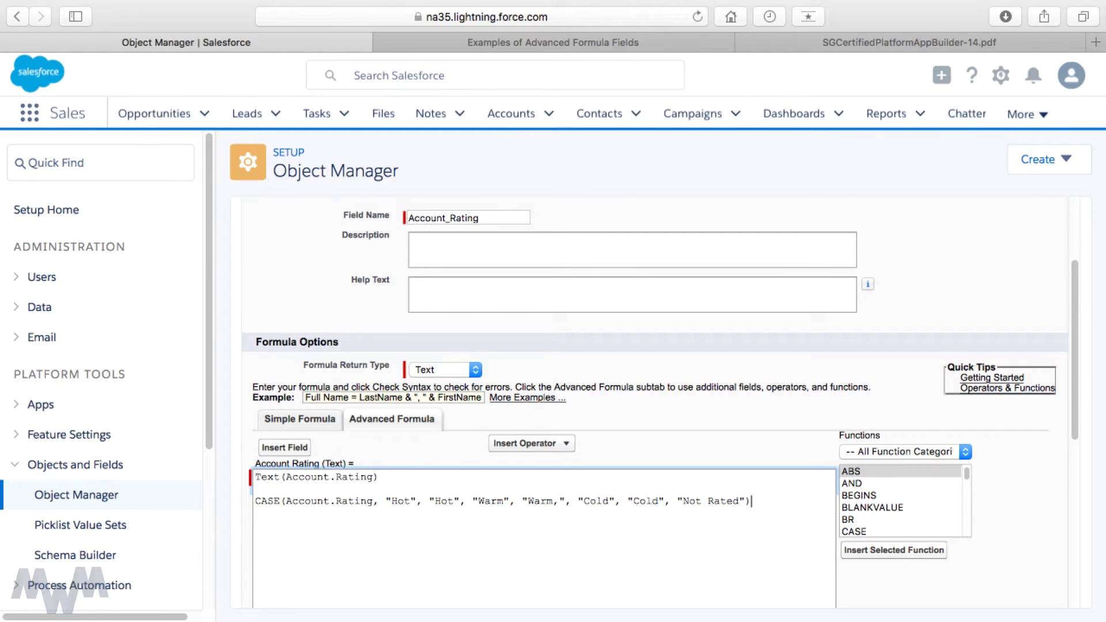
# - Show the CASE function's description and examine its expression, value and result arguments and how the else result is used
pyautogui.click(855, 531)
pyautogui.scroll(-4, 867, 530)
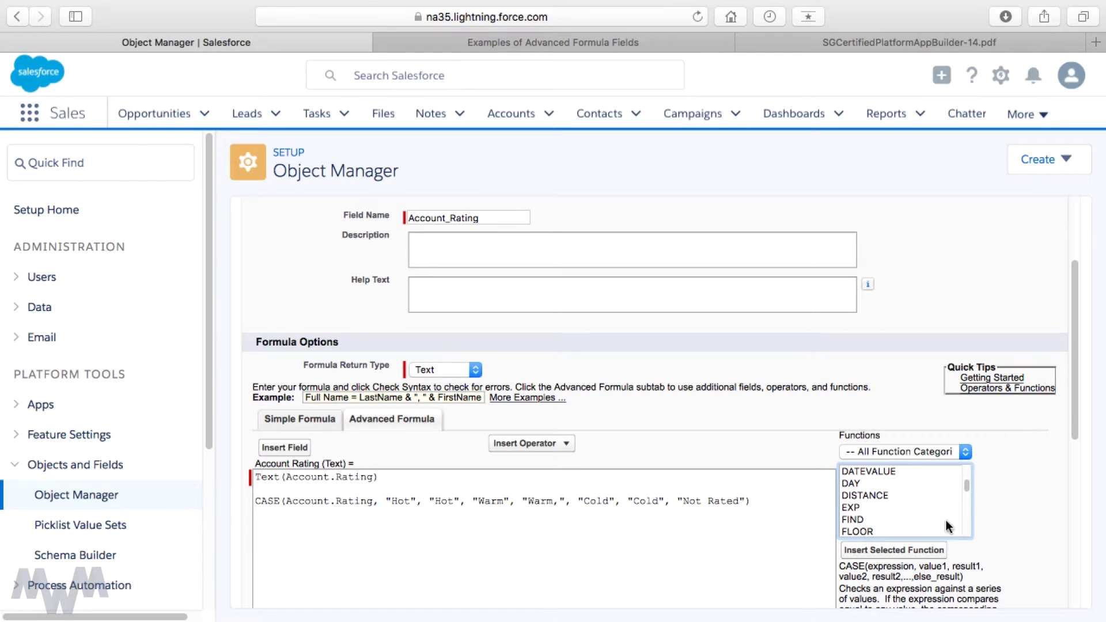
pyautogui.click(1005, 514)
pyautogui.scroll(-5, 1005, 514)
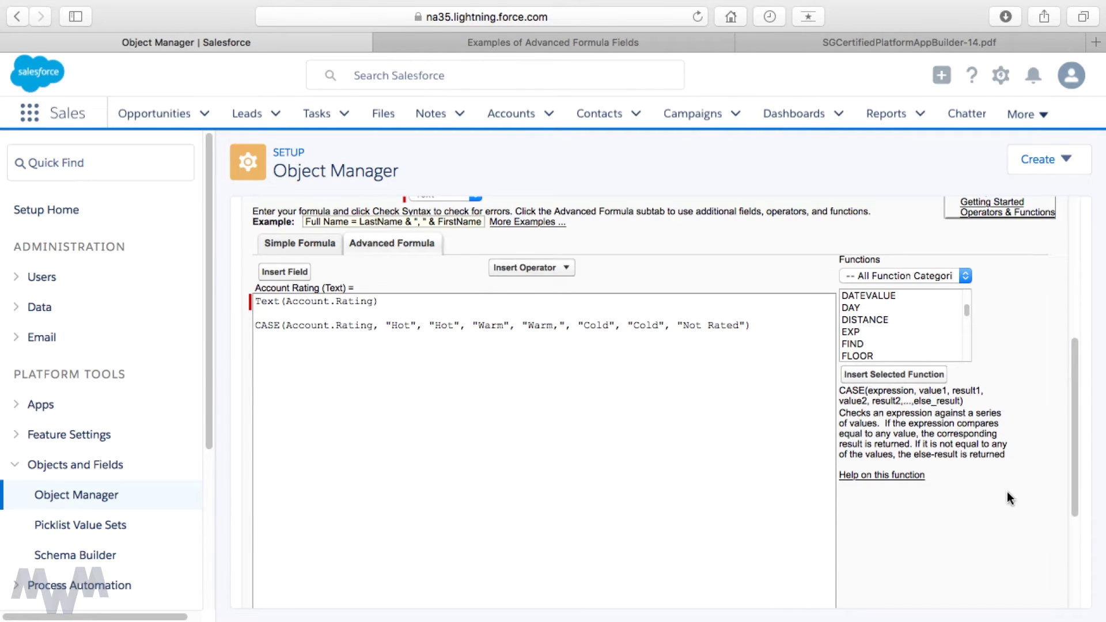
pyautogui.doubleClick(926, 391)
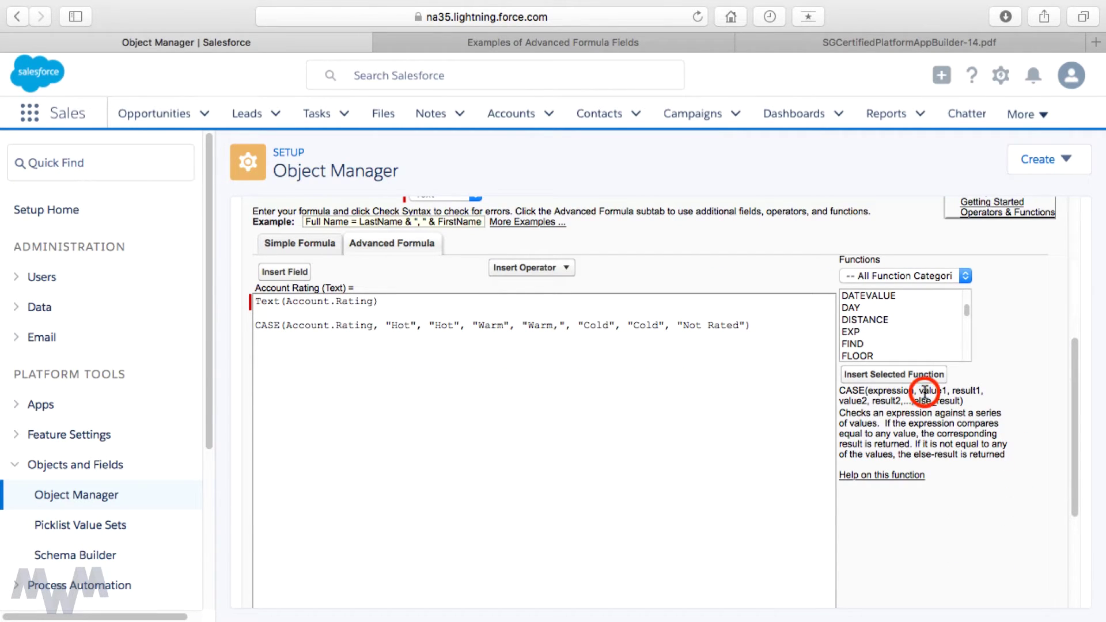
pyautogui.doubleClick(968, 391)
pyautogui.doubleClick(858, 402)
pyautogui.doubleClick(884, 402)
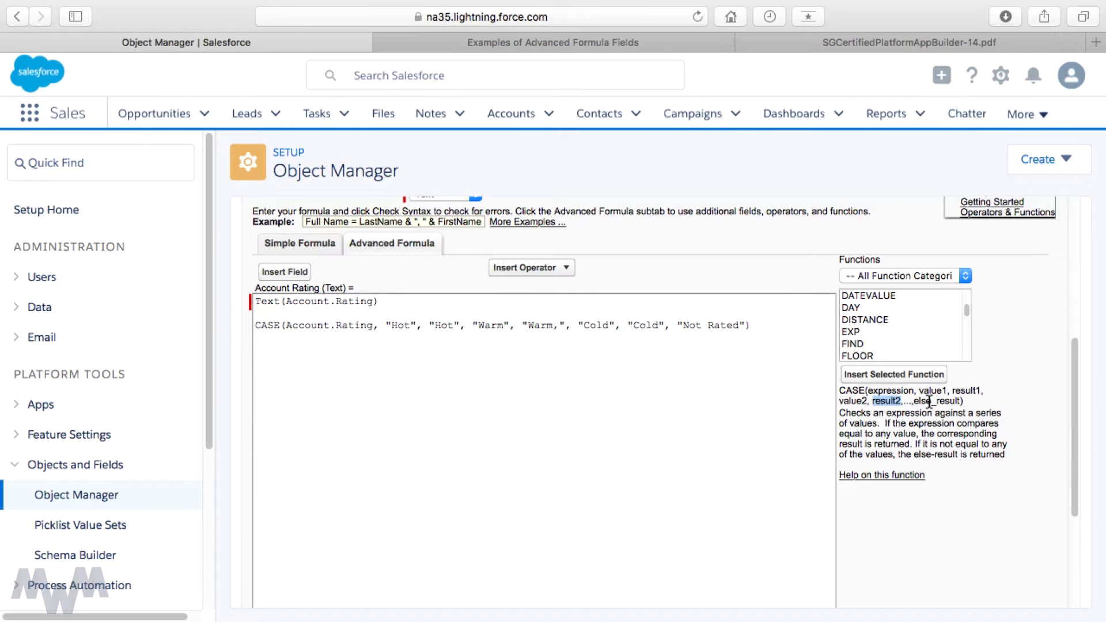
pyautogui.moveTo(842, 414); pyautogui.dragTo(999, 452)
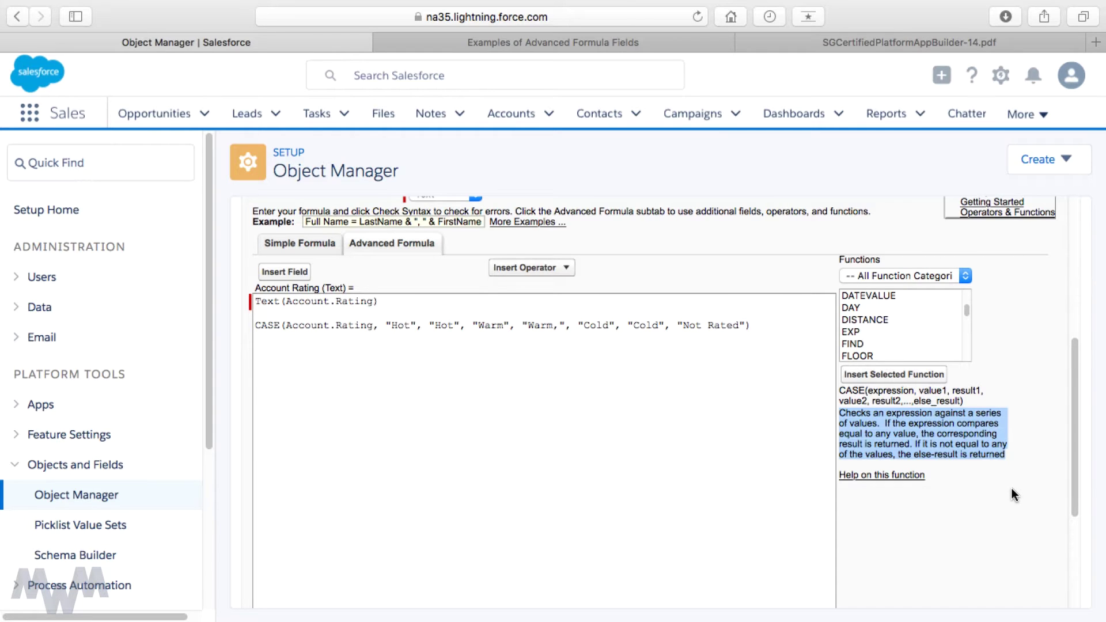
# - Delete Text(Account.Rating) and the empty line so that only the CASE formula remains in the Account Rating formula
pyautogui.click(537, 424)
pyautogui.click(353, 315)
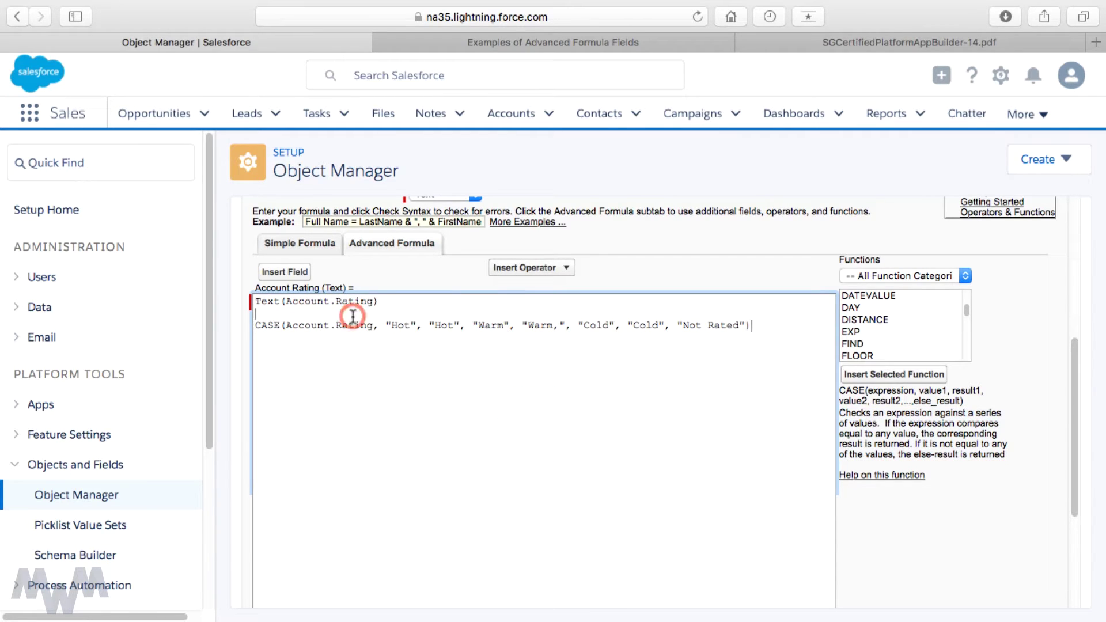
pyautogui.hotkey('shift', 'Up')
pyautogui.press('BackSpace')
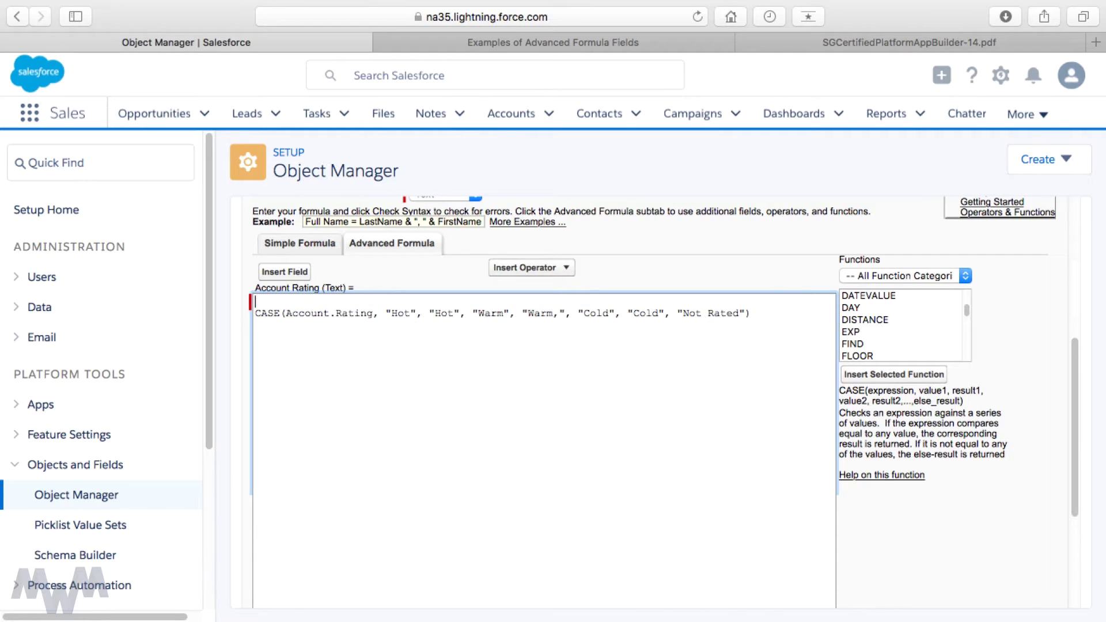
pyautogui.press('Delete')
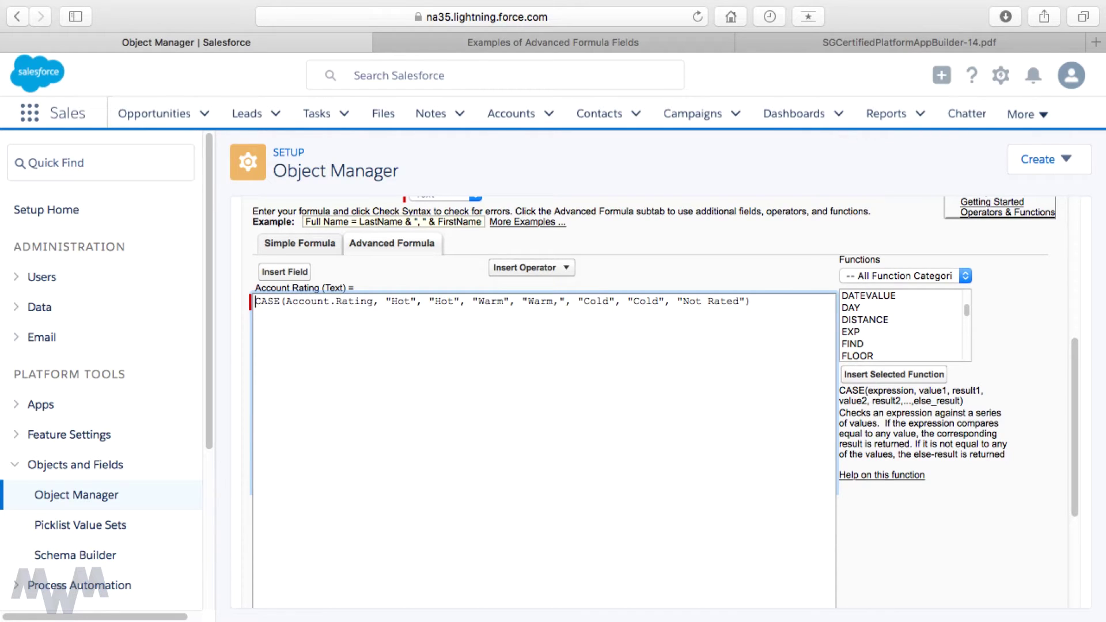
# - Examine the CASE formula's arguments, from the Account.Rating expression through the Hot, Warm and Cold pairs to "Not Rated"
pyautogui.doubleClick(316, 302)
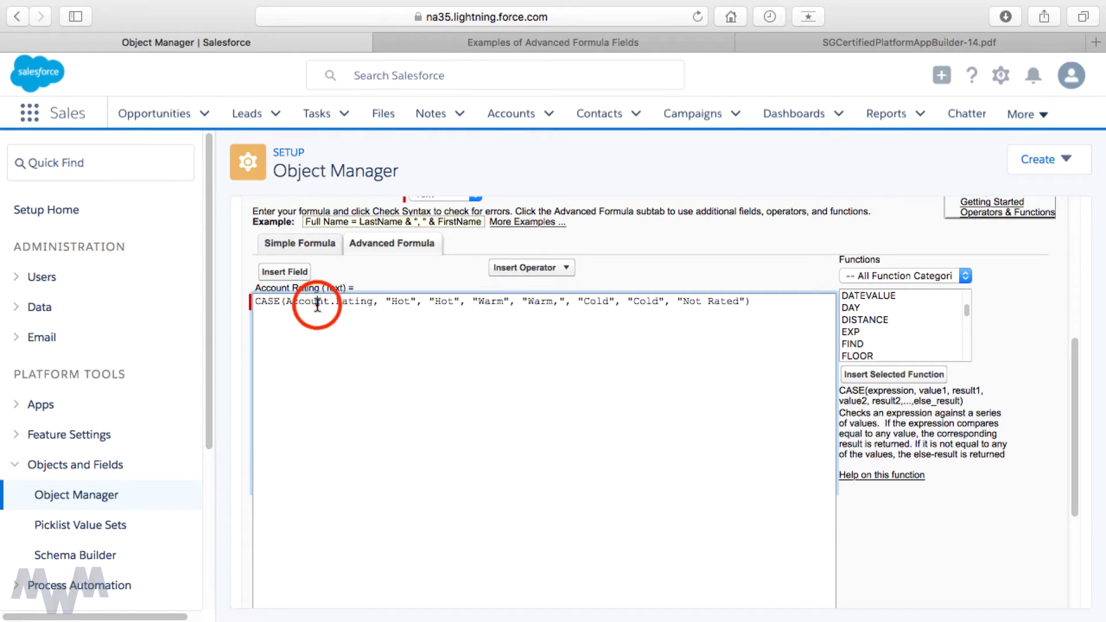
pyautogui.click(345, 302)
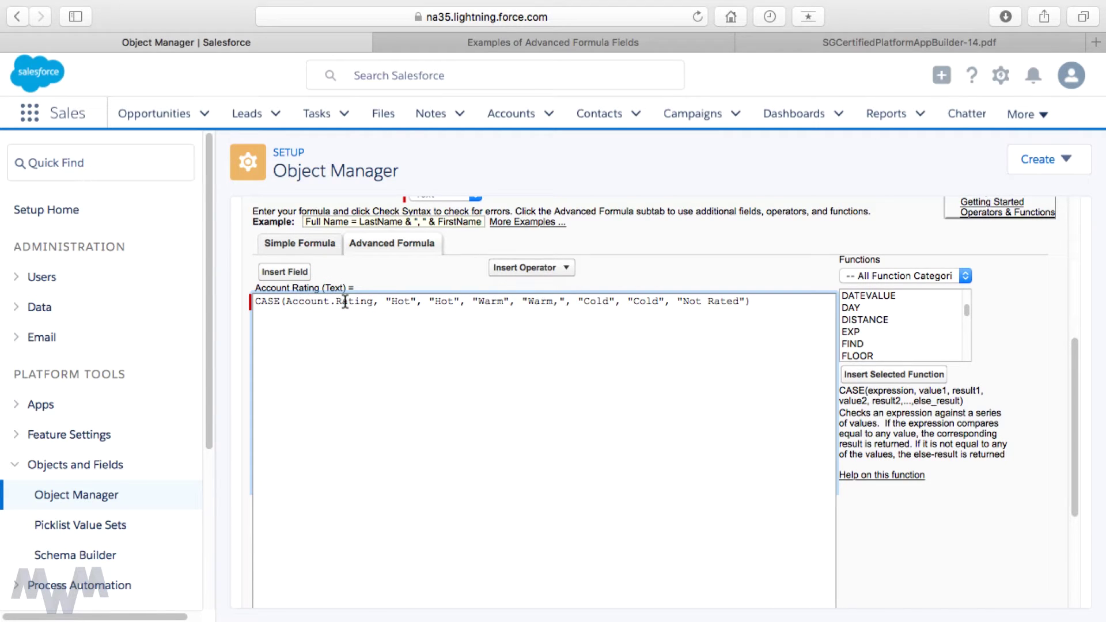
pyautogui.doubleClick(319, 304)
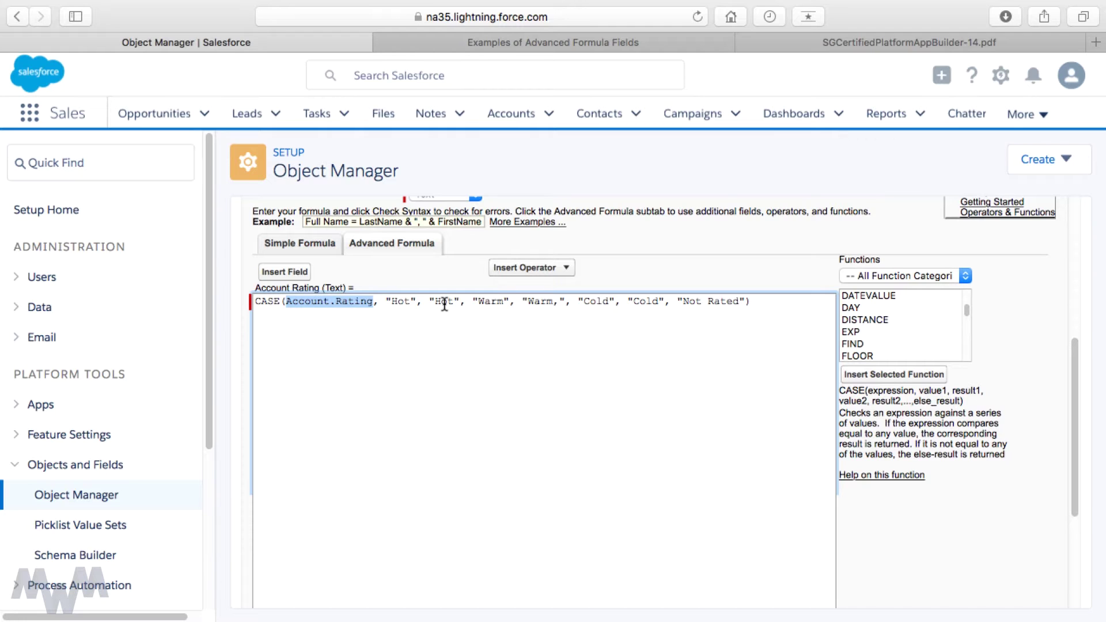
pyautogui.click(496, 305)
pyautogui.click(533, 304)
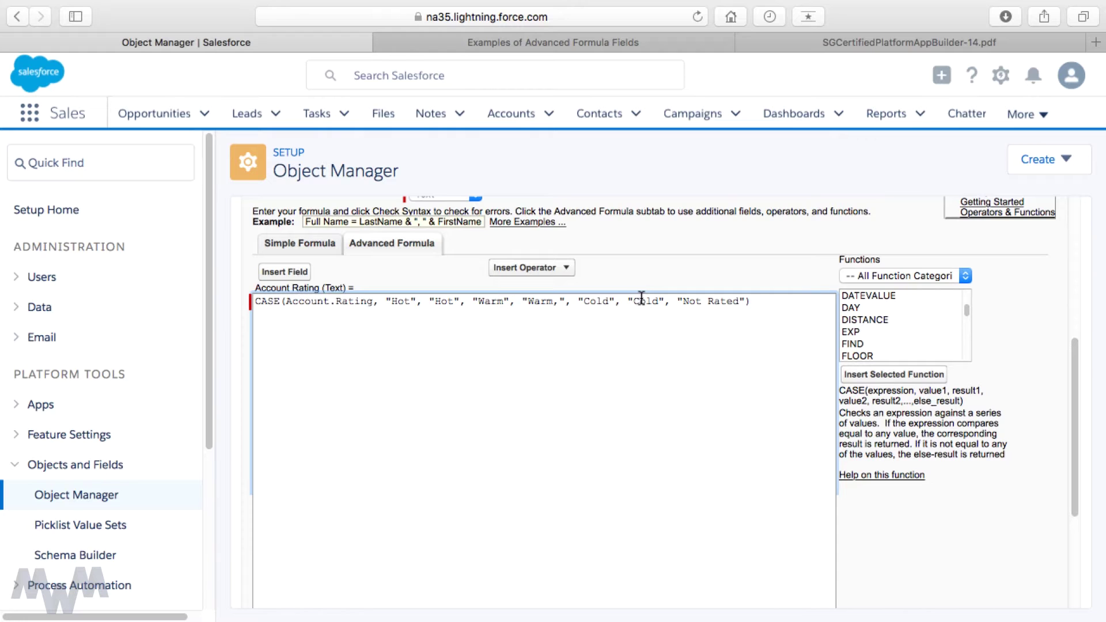
pyautogui.click(639, 276)
pyautogui.moveTo(680, 304); pyautogui.dragTo(741, 307)
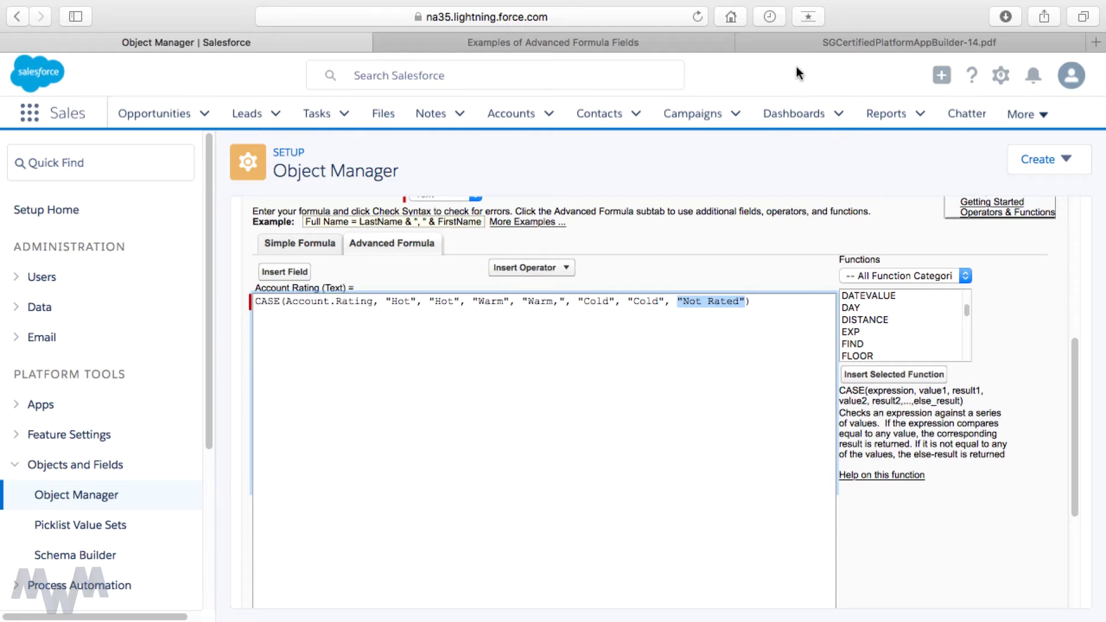
# - Switch to SGCertifiedPlatformAppBuilder-14.pdf and compare question 2's answers B and D
pyautogui.click(804, 43)
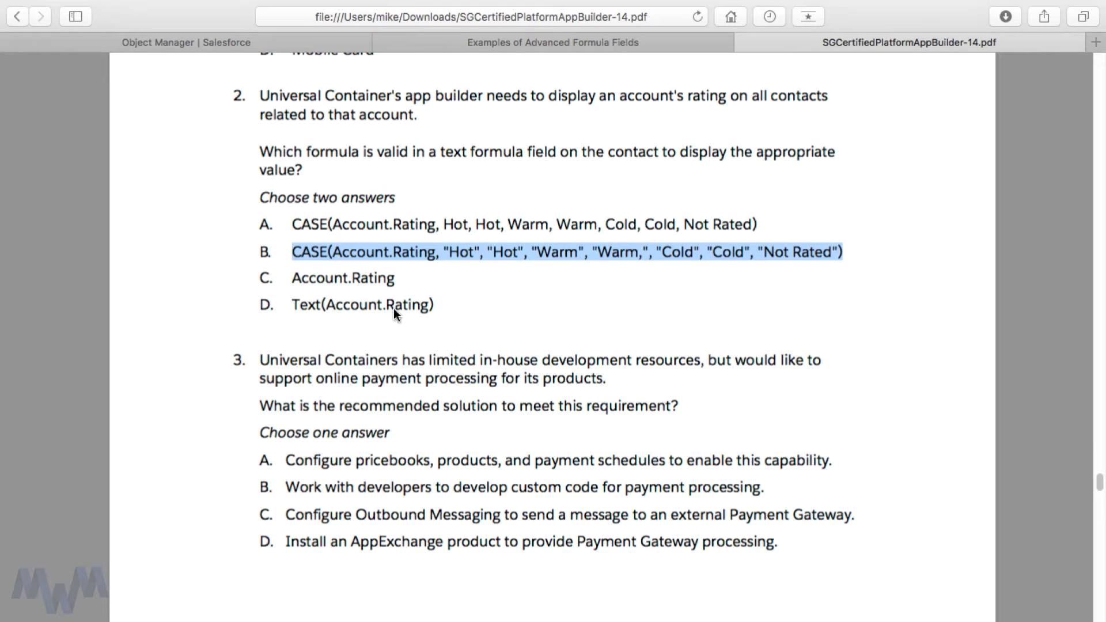
pyautogui.click(312, 306)
pyautogui.moveTo(293, 305); pyautogui.dragTo(434, 307)
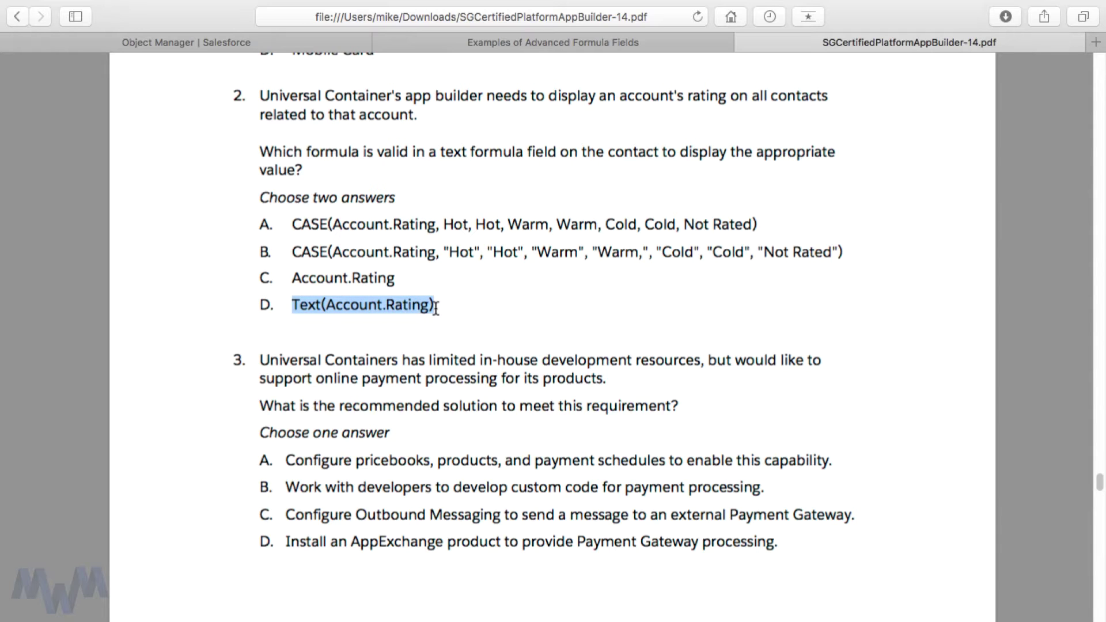
pyautogui.click(312, 252)
pyautogui.moveTo(293, 253); pyautogui.dragTo(847, 249)
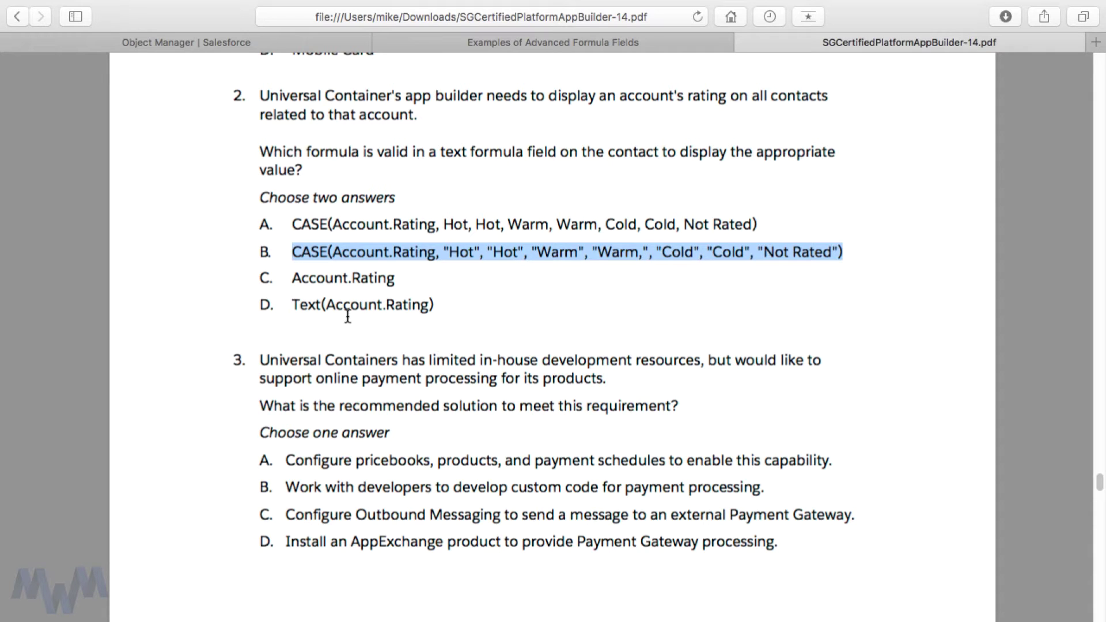
pyautogui.moveTo(292, 304); pyautogui.dragTo(435, 301)
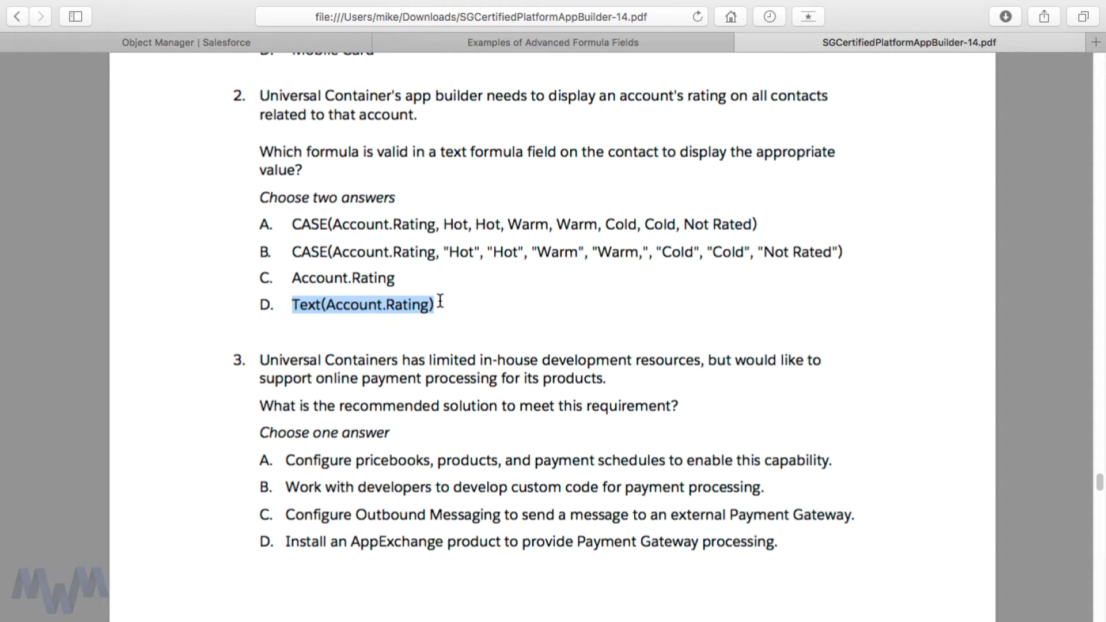
# - Return to the Account Rating field editor and check the syntax of the quoted CASE formula
pyautogui.click(272, 41)
pyautogui.click(401, 348)
pyautogui.scroll(-5, 403, 351)
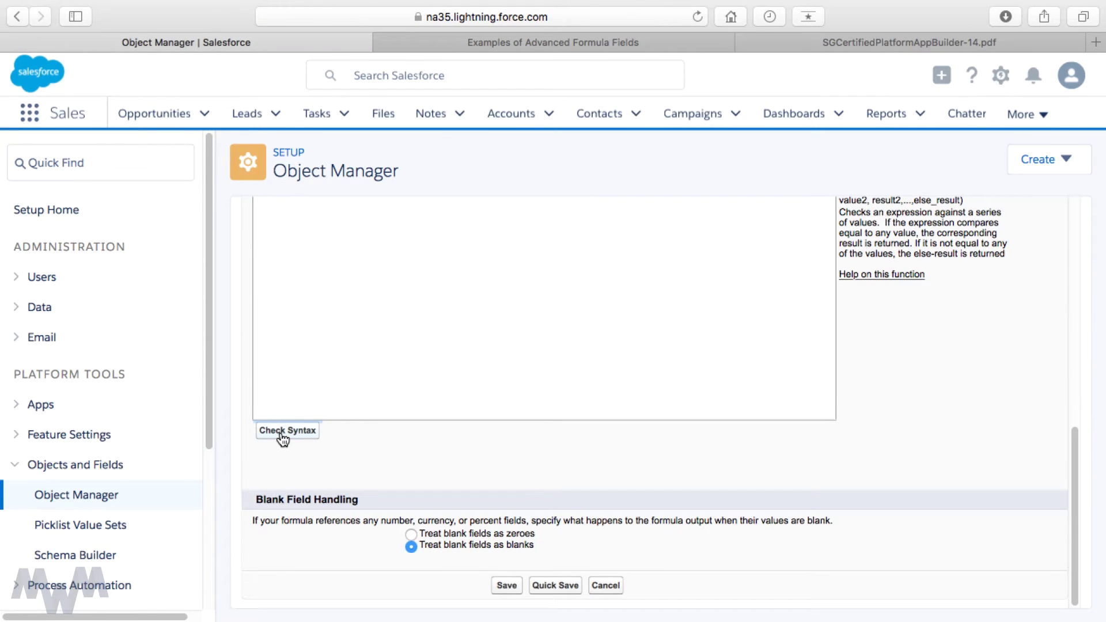
pyautogui.click(283, 433)
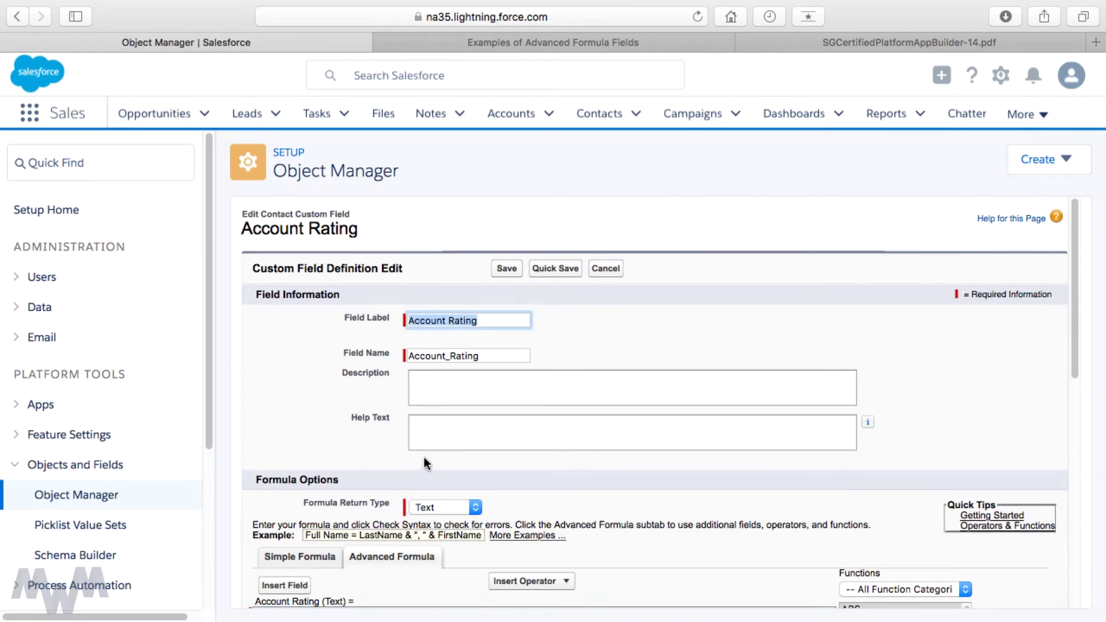
pyautogui.scroll(-7, 424, 457)
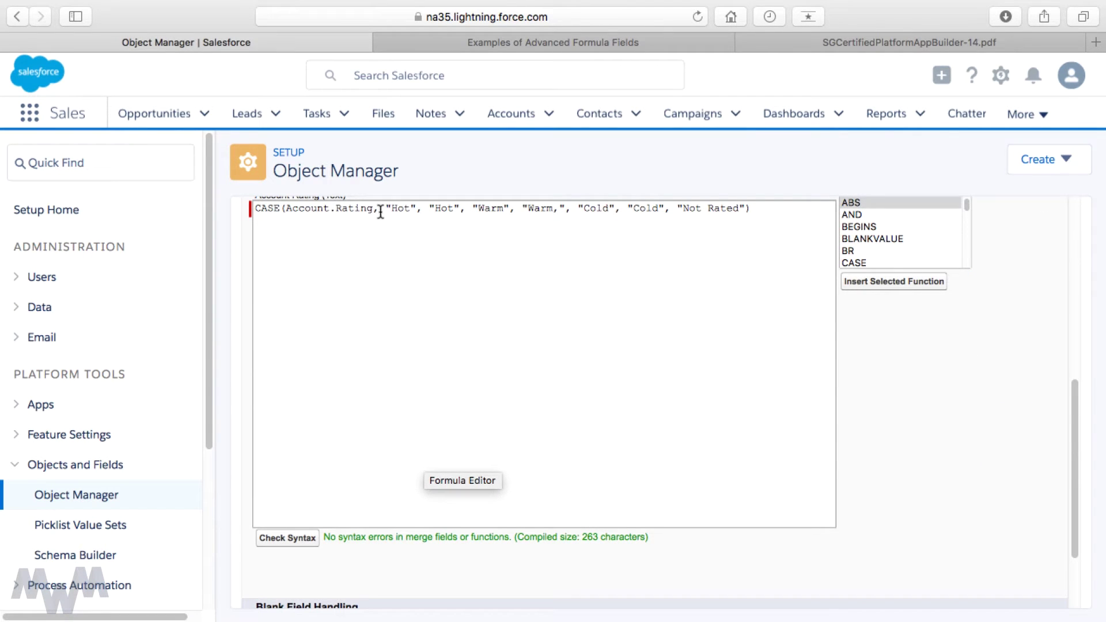
# - Remove the quotation marks and stray comma to make the formula CASE(Account.Rating, Hot, Hot, Warm, Warm, Cold, Cold, Not Rated), and check its syntax
pyautogui.scroll(1, 346, 242)
pyautogui.click(388, 254)
pyautogui.press('super+z')
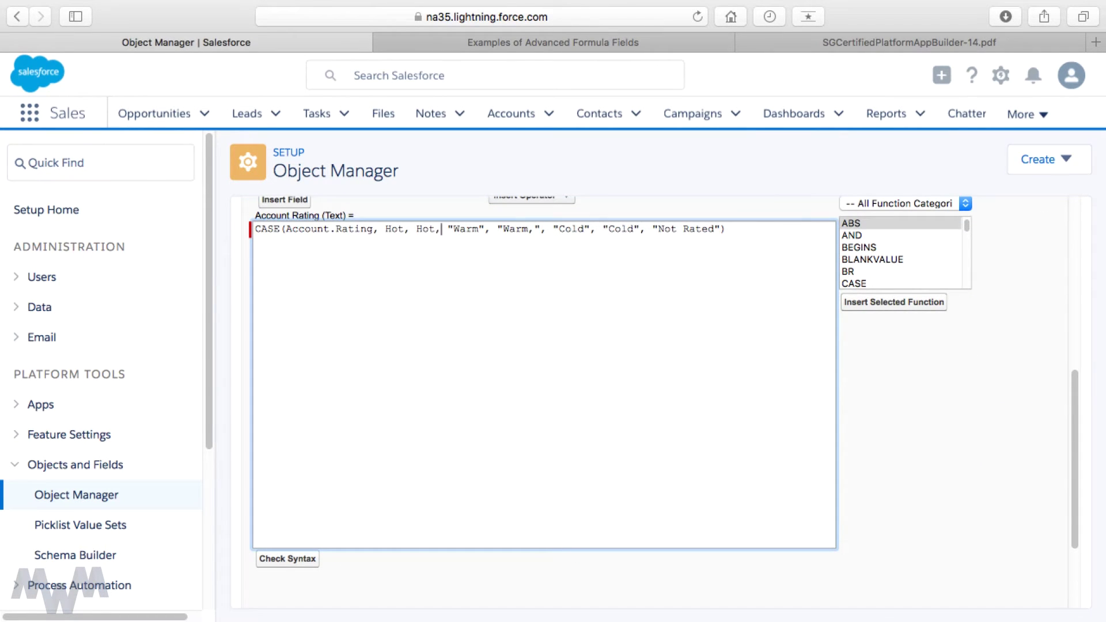
pyautogui.press('BackSpace')
pyautogui.press('Right')
pyautogui.press('Right')
pyautogui.press('Right')
pyautogui.press('Right')
pyautogui.press('Delete')
pyautogui.press('Right')
pyautogui.press('Right')
pyautogui.press('Delete')
pyautogui.press('Right')
pyautogui.press('Right')
pyautogui.press('Right')
pyautogui.press('Right')
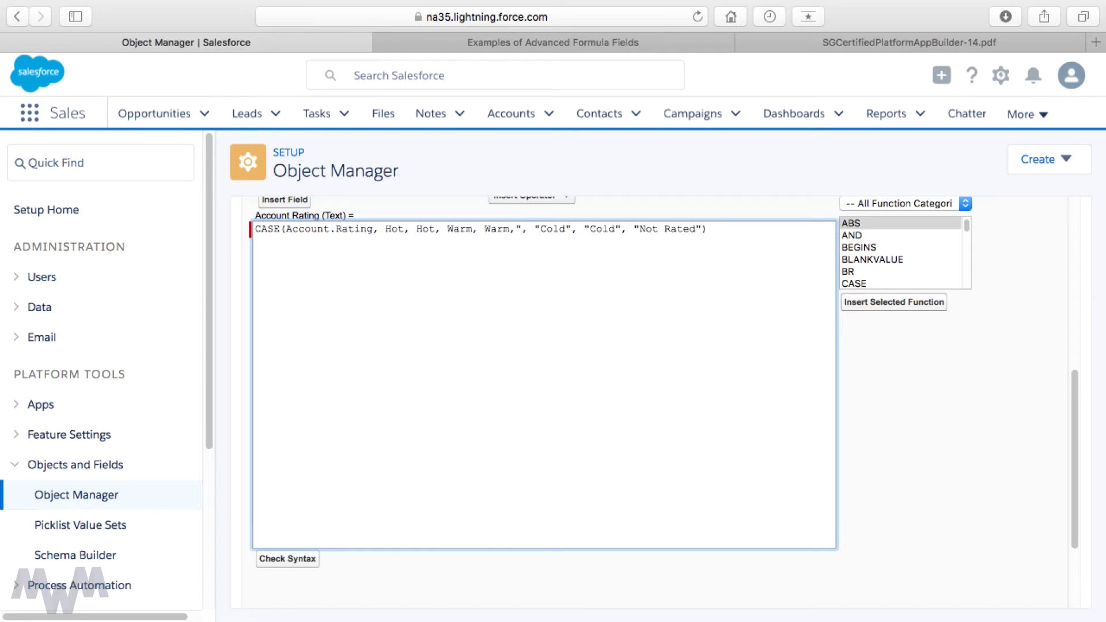
pyautogui.press('BackSpace')
pyautogui.press('BackSpace')
pyautogui.press('Right')
pyautogui.press('Right')
pyautogui.press('Delete')
pyautogui.press('Right')
pyautogui.press('Right')
pyautogui.press('Right')
pyautogui.press('Right')
pyautogui.press('Delete')
pyautogui.press('Right')
pyautogui.press('Right')
pyautogui.press('Delete')
pyautogui.press('Right')
pyautogui.press('Right')
pyautogui.press('Right')
pyautogui.press('Right')
pyautogui.press('Delete')
pyautogui.press('Right')
pyautogui.press('Right')
pyautogui.press('Delete')
pyautogui.press('Right')
pyautogui.press('Right')
pyautogui.press('Right')
pyautogui.press('Right')
pyautogui.press('Right')
pyautogui.press('Right')
pyautogui.press('Right')
pyautogui.press('Right')
pyautogui.press('Right')
pyautogui.press('Delete')
pyautogui.click(288, 562)
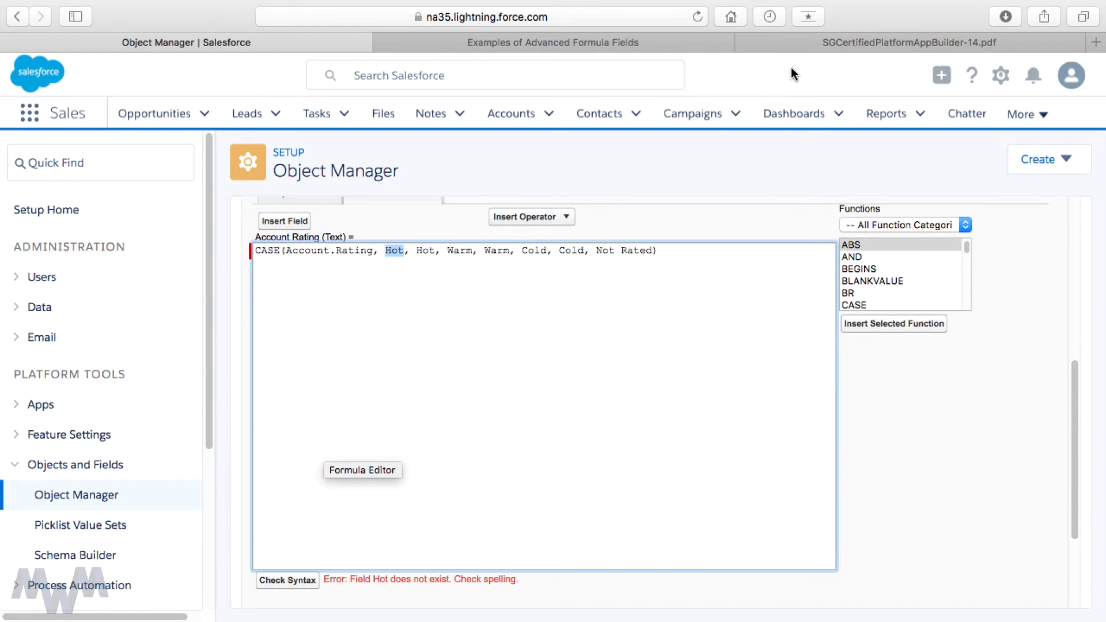
# - Switch to SGCertifiedPlatformAppBuilder-14.pdf and copy answer A's unquoted CASE formula from question 2
pyautogui.click(828, 45)
pyautogui.click(489, 226)
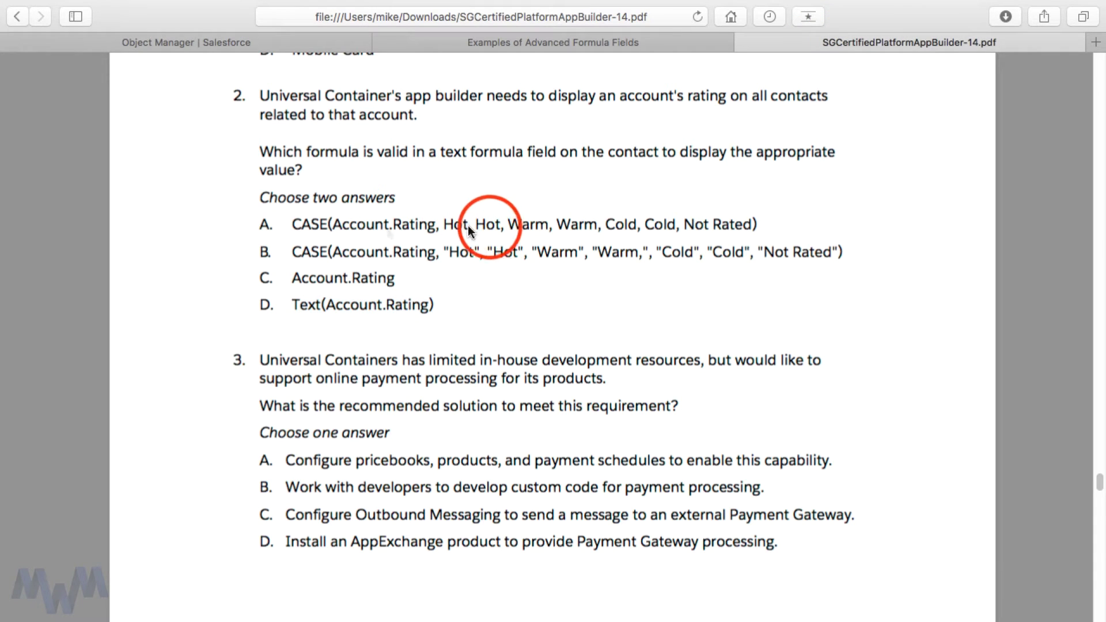
pyautogui.moveTo(293, 225); pyautogui.dragTo(758, 226)
pyautogui.hotkey('ctrl', 'c')
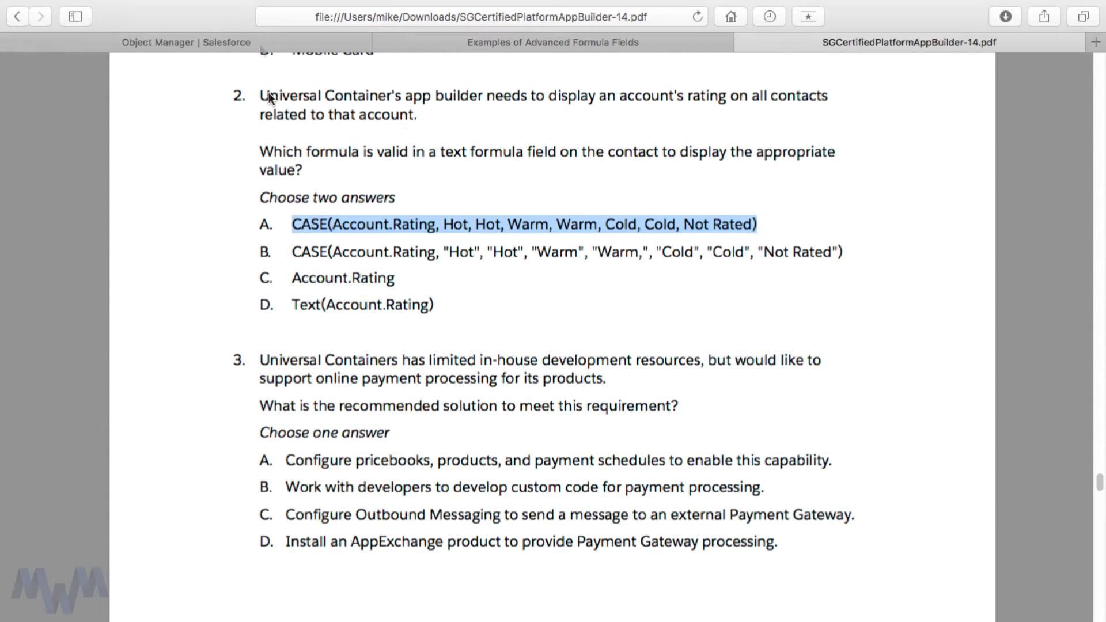
# - Switch to Salesforce, replace the Account Rating formula with CASE(Account.Rating, Hot, Hot, Warm, Warm, Cold, Cold, Not Rated), and check its syntax
pyautogui.click(259, 44)
pyautogui.hotkey('ctrl', 'a')
pyautogui.hotkey('ctrl', 'v')
pyautogui.click(313, 580)
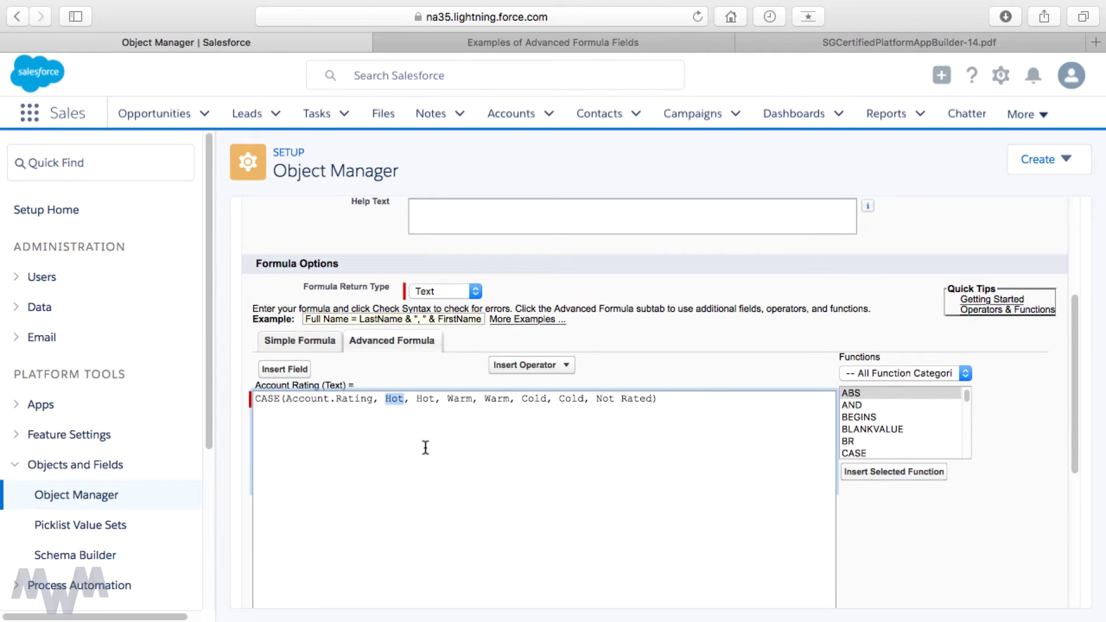
pyautogui.scroll(-2, 425, 447)
pyautogui.scroll(-2, 425, 447)
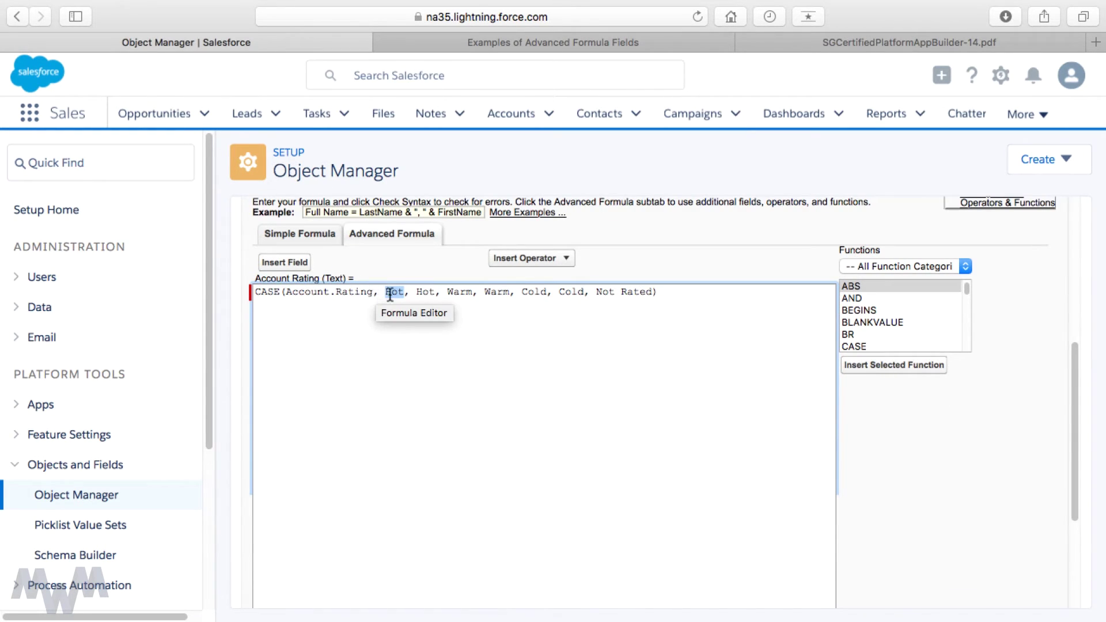
pyautogui.scroll(-5, 385, 339)
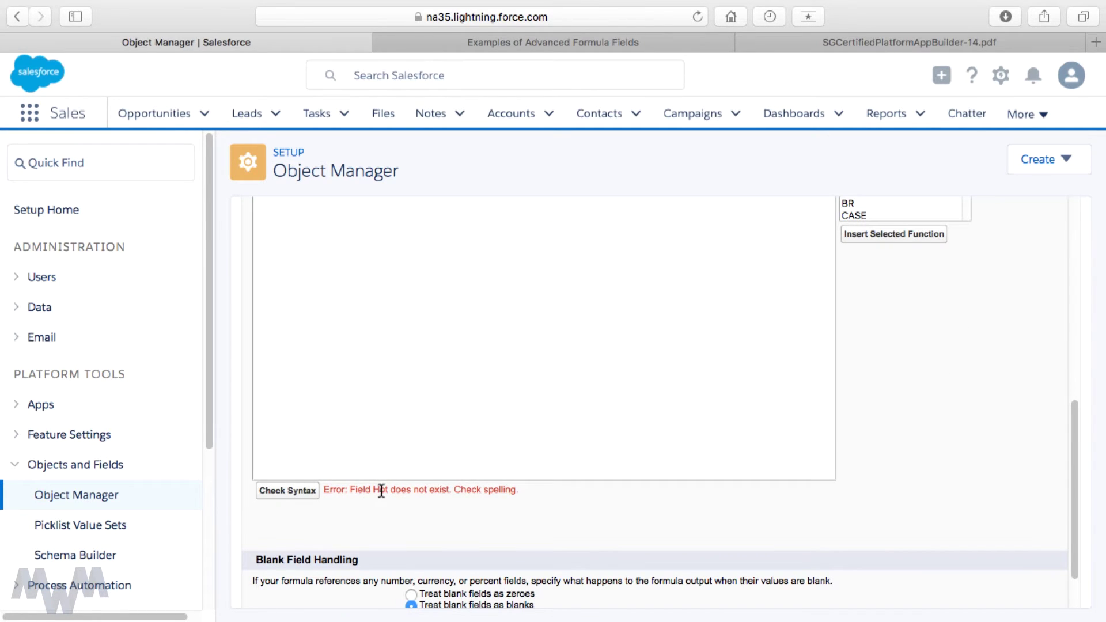
pyautogui.scroll(5, 381, 375)
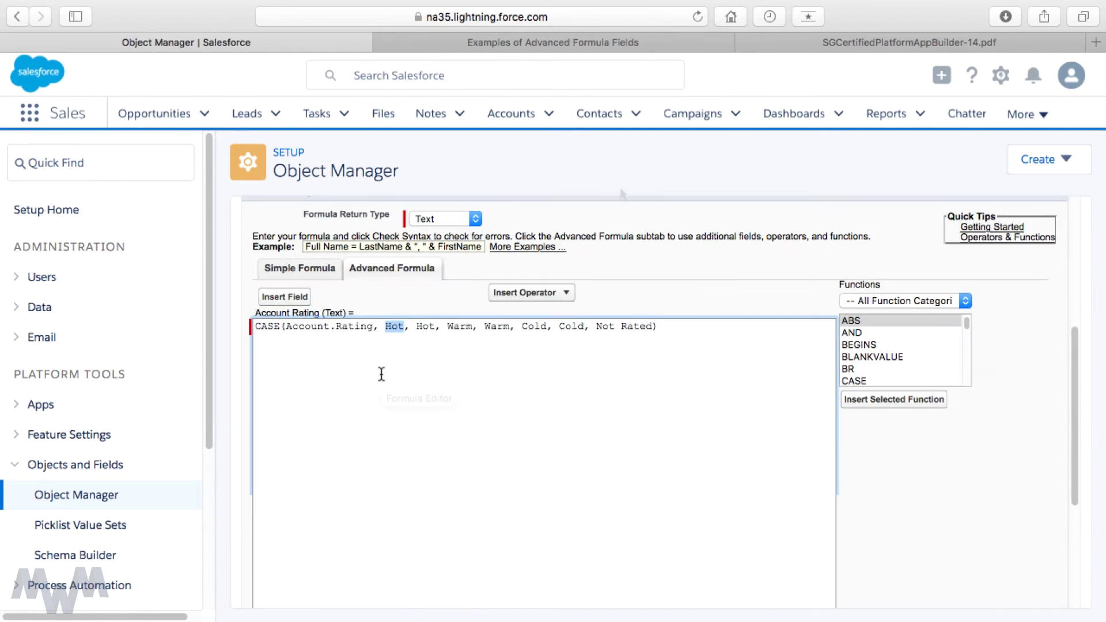
# - Switch to SGCertifiedPlatformAppBuilder-14.pdf and review question 2's answers B and D against its two-answer and text formula field requirements
pyautogui.click(782, 49)
pyautogui.click(404, 297)
pyautogui.moveTo(292, 253); pyautogui.dragTo(772, 253)
pyautogui.moveTo(292, 304); pyautogui.dragTo(429, 304)
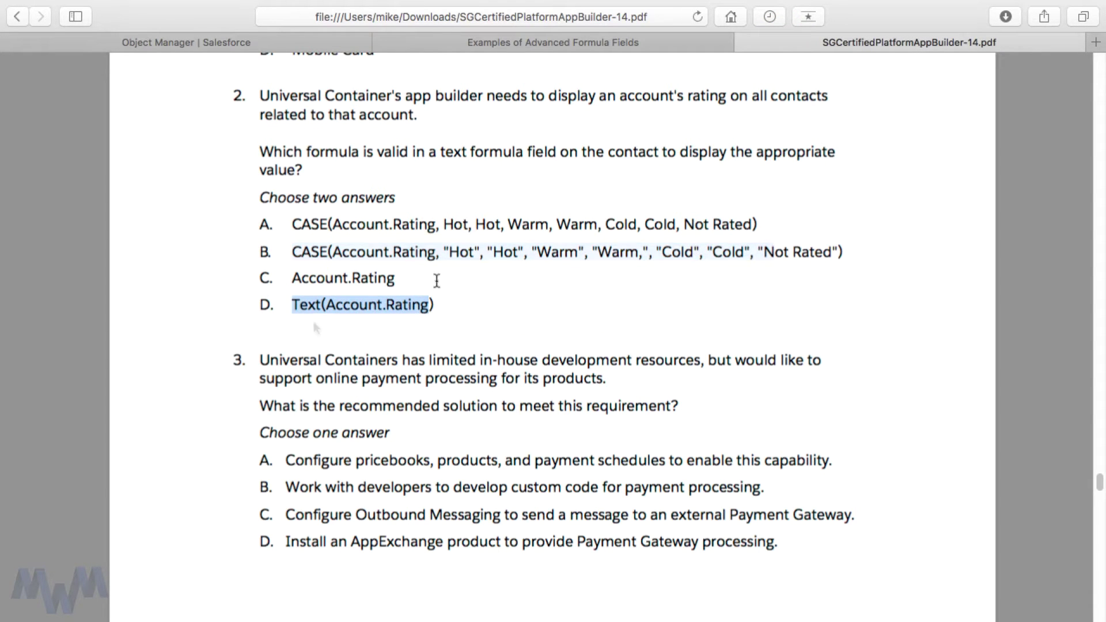
pyautogui.tripleClick(282, 198)
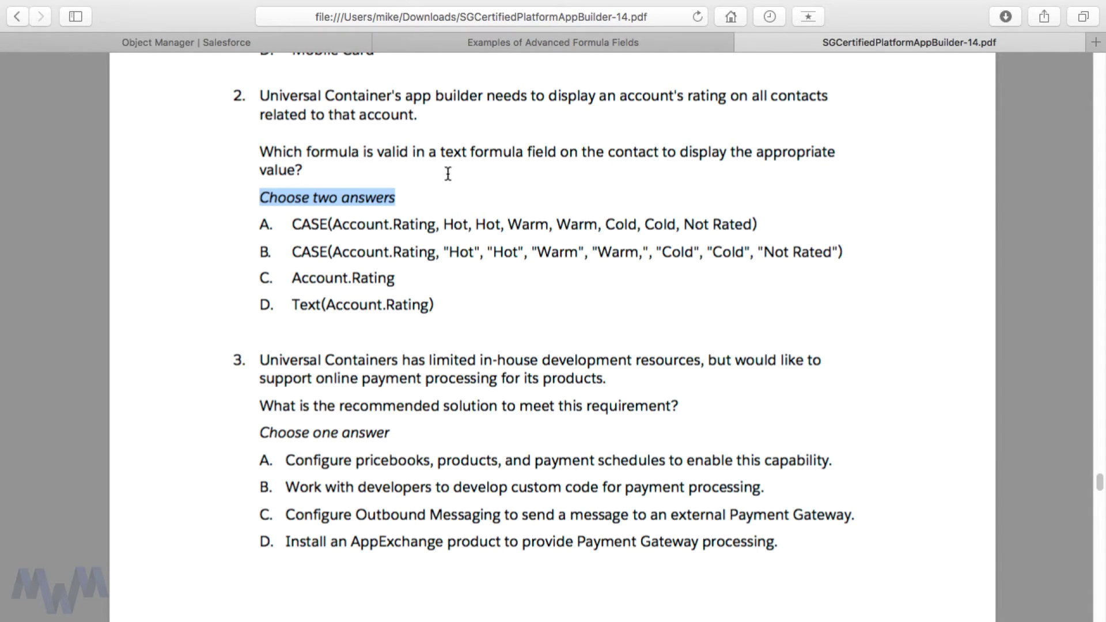
pyautogui.doubleClick(454, 152)
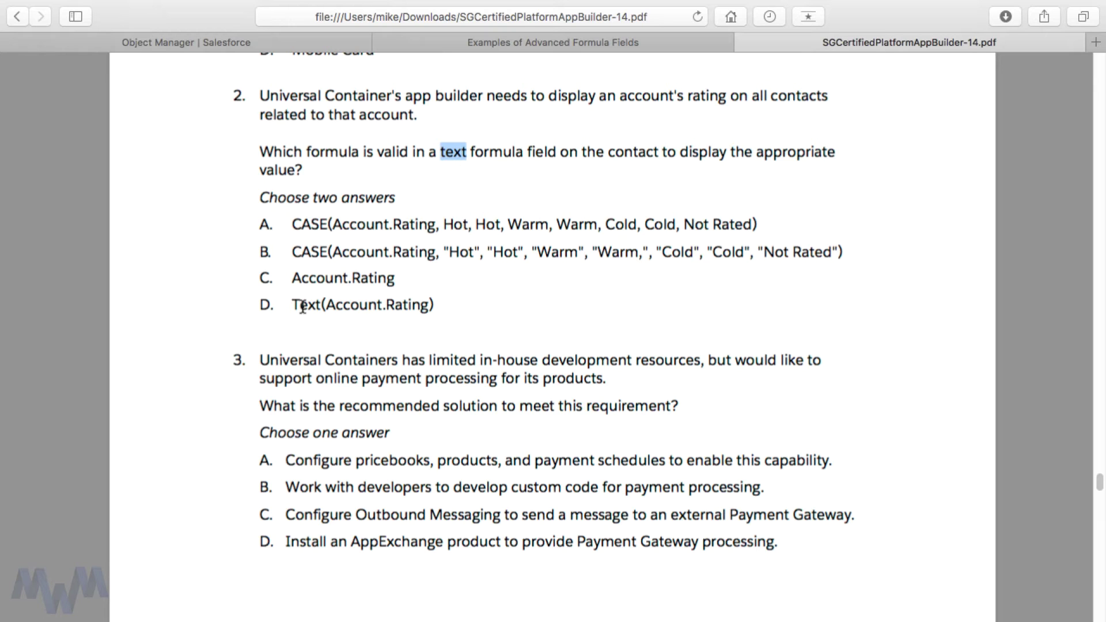
# - Examine the Text function in answer D and the CASE function, Not Rated value and quotation marks in answer B
pyautogui.doubleClick(413, 305)
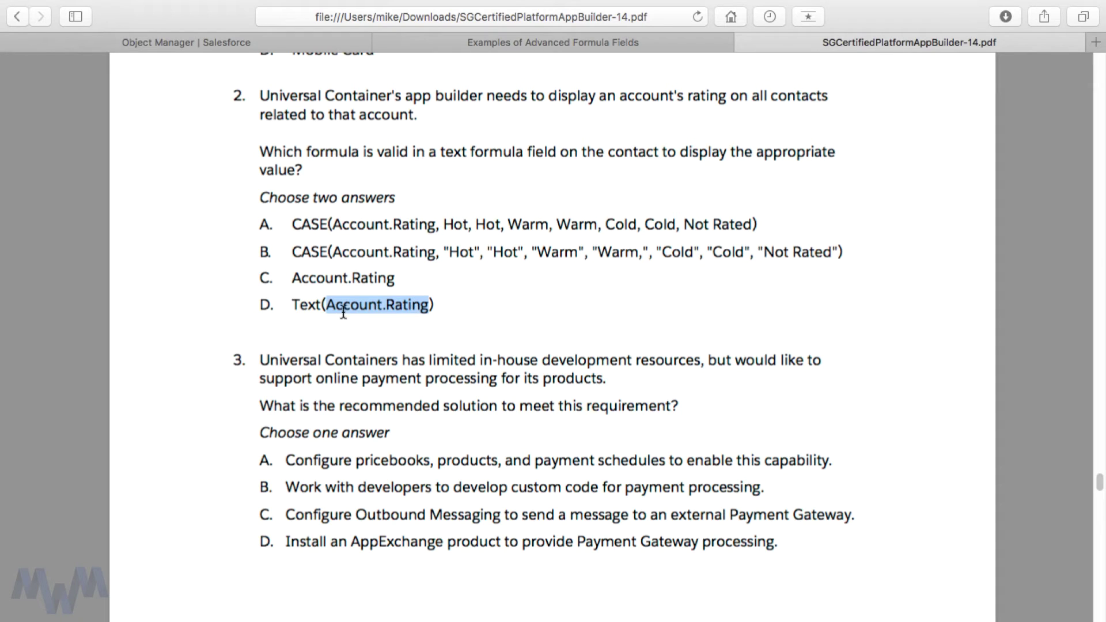
pyautogui.doubleClick(310, 304)
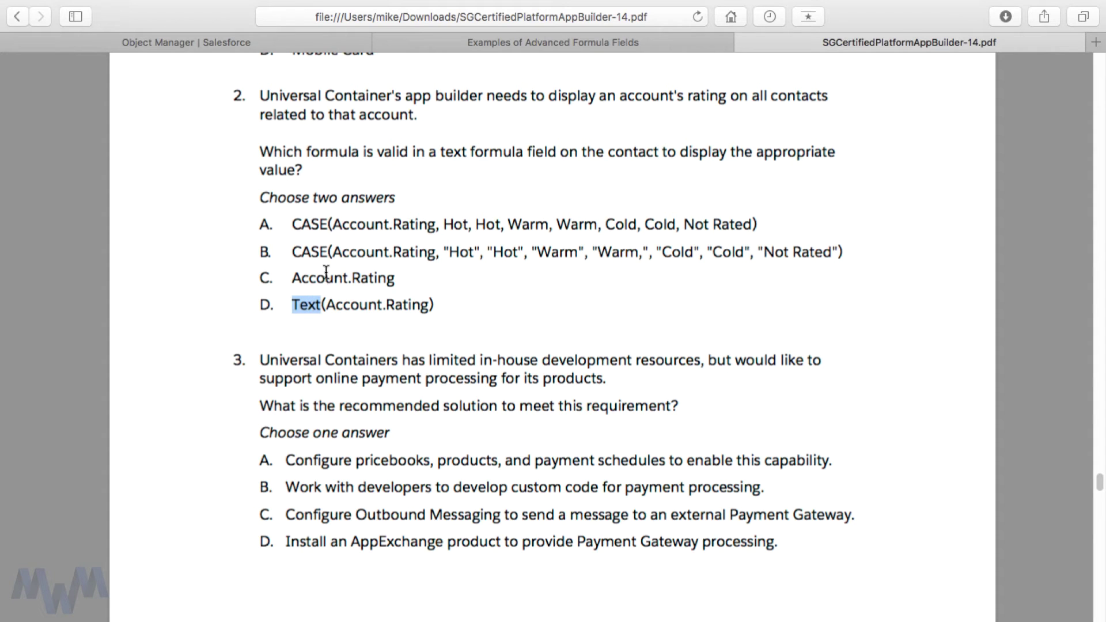
pyautogui.doubleClick(321, 253)
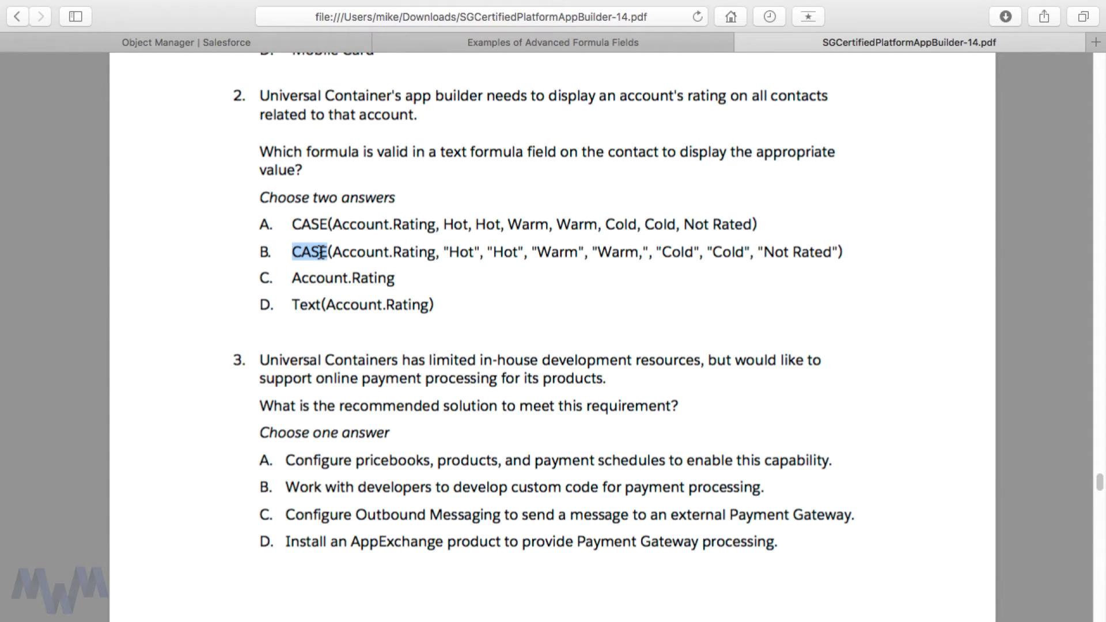
pyautogui.moveTo(769, 255); pyautogui.dragTo(828, 257)
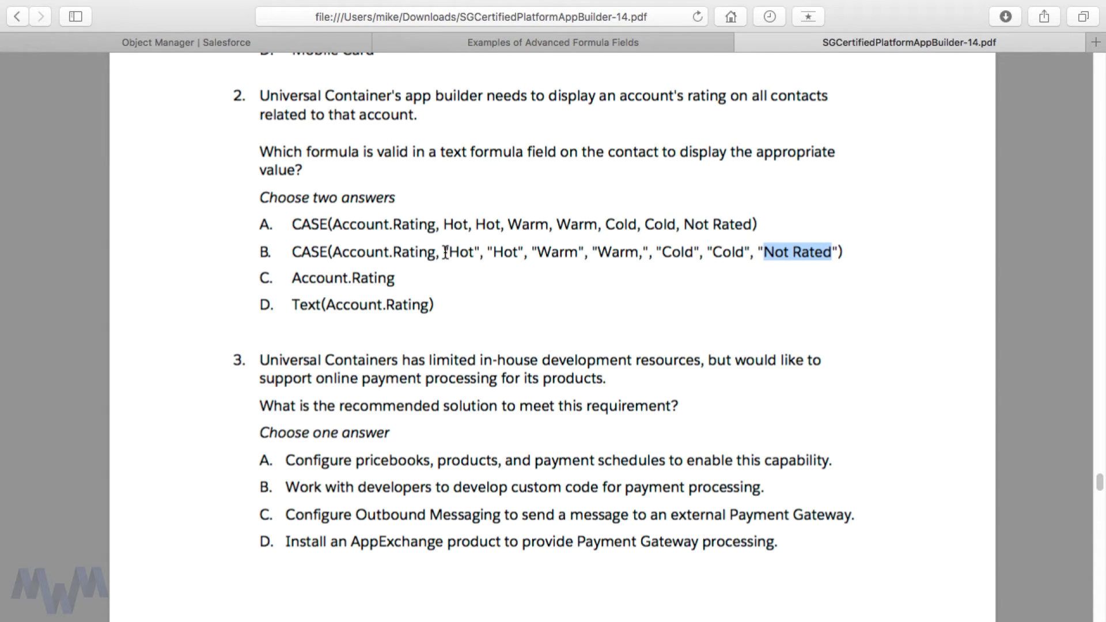
pyautogui.doubleClick(448, 153)
pyautogui.click(443, 253)
pyautogui.moveTo(443, 252); pyautogui.dragTo(450, 252)
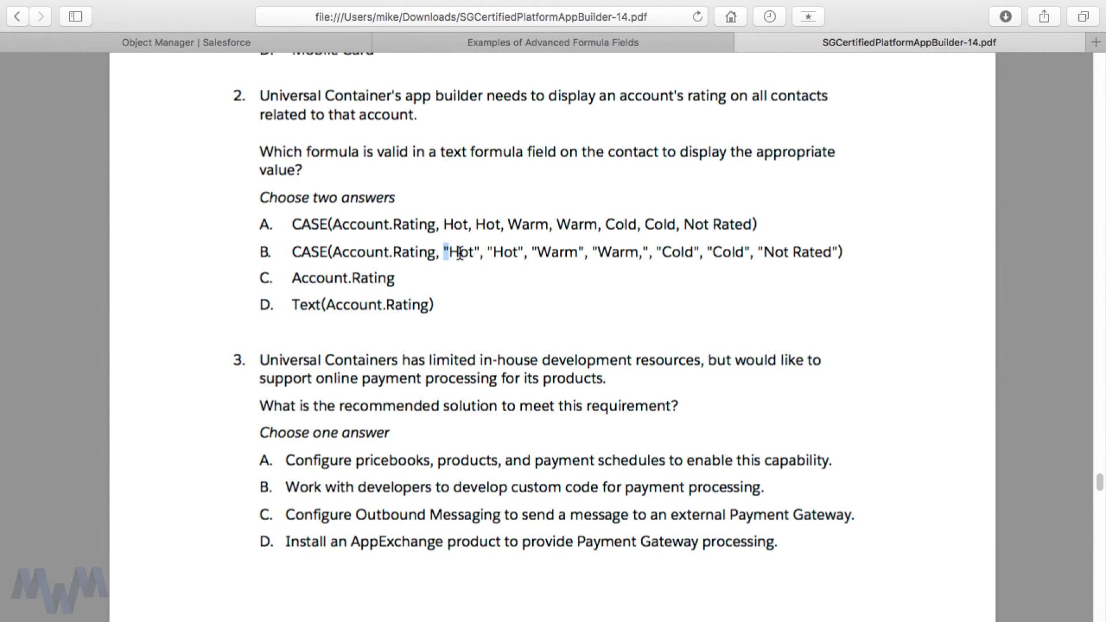
pyautogui.click(509, 257)
# - Copy answer B's quoted CASE formula from question 2 in SGCertifiedPlatformAppBuilder-14.pdf
pyautogui.click(258, 44)
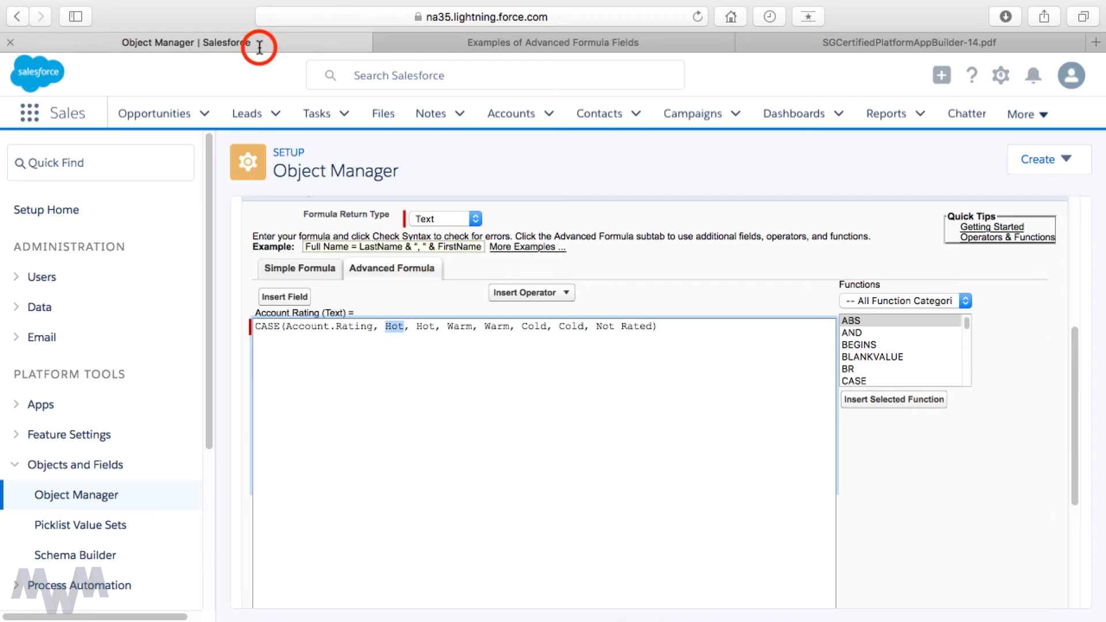
pyautogui.click(810, 44)
pyautogui.click(567, 268)
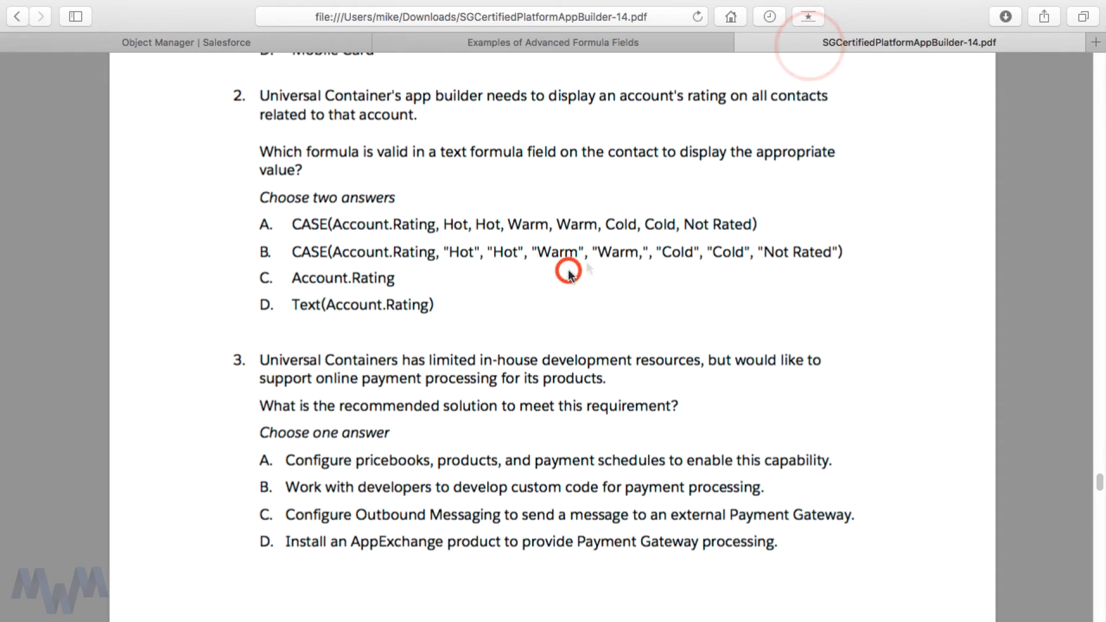
pyautogui.moveTo(292, 251); pyautogui.dragTo(664, 275)
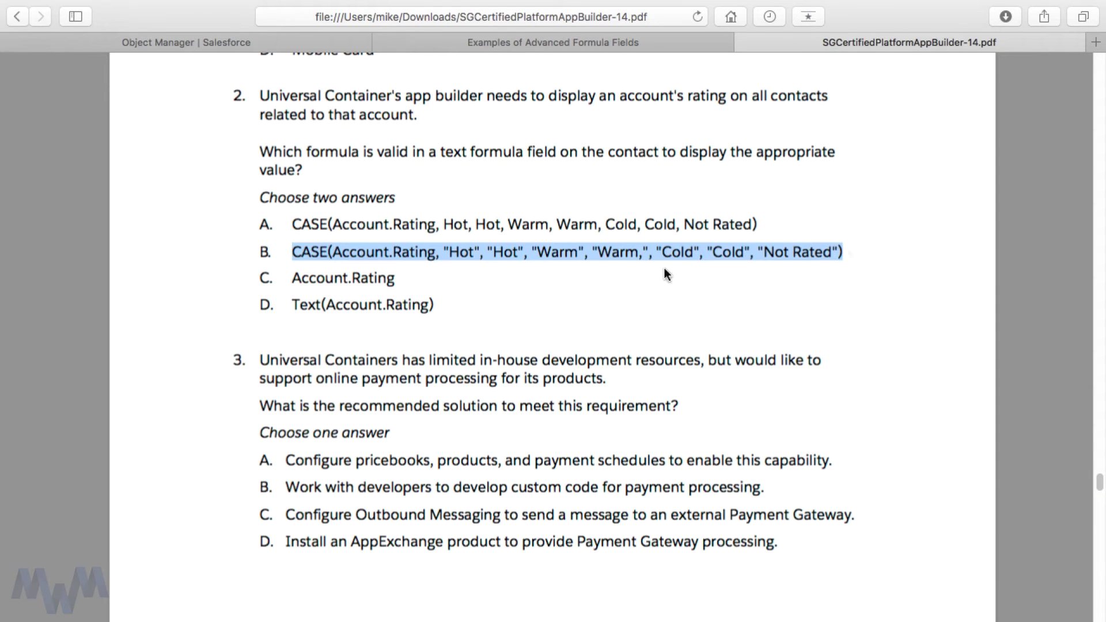
# - In Salesforce, replace the Account Rating formula with CASE(Account.Rating, "Hot", "Hot", "Warm", "Warm,", "Cold", "Cold", "Not Rated"), check its syntax, and save the field
pyautogui.click(264, 44)
pyautogui.moveTo(686, 237); pyautogui.dragTo(178, 200)
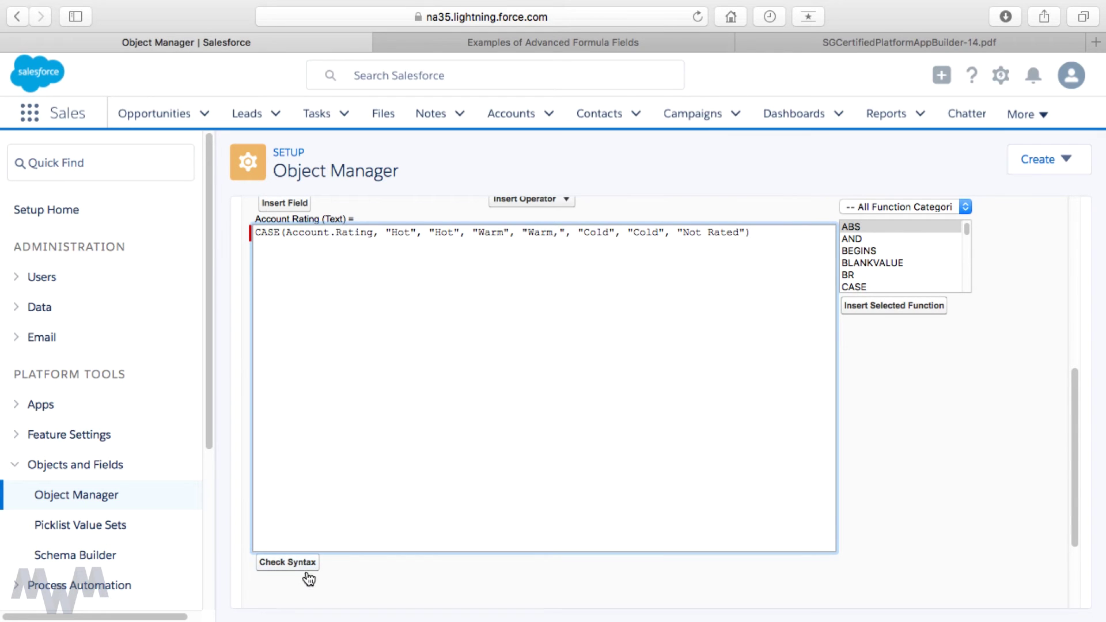
pyautogui.click(309, 568)
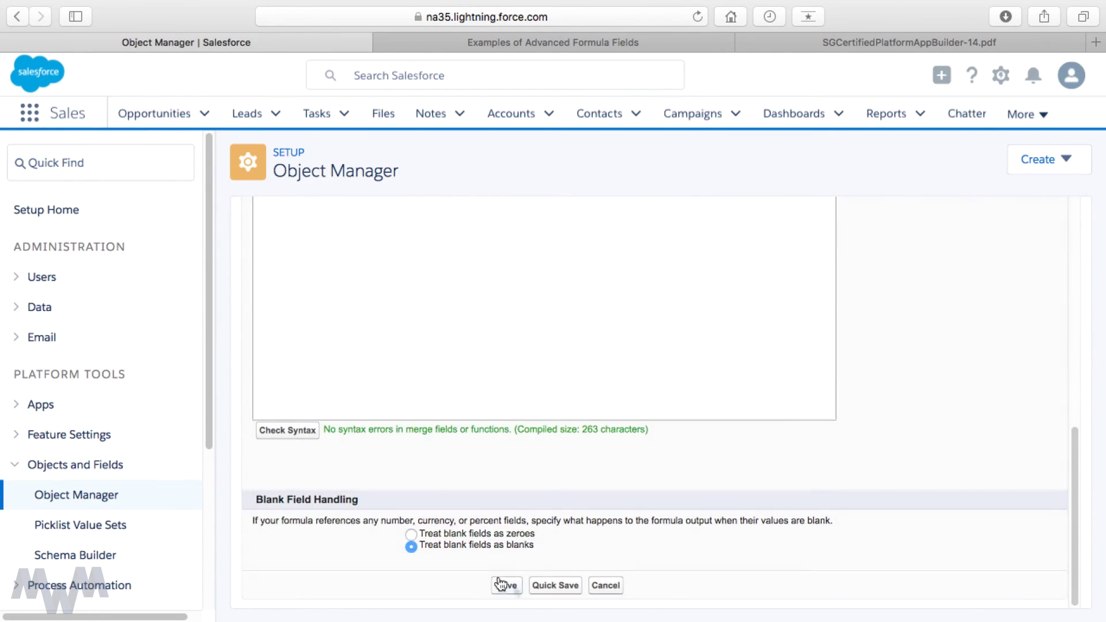
pyautogui.click(507, 586)
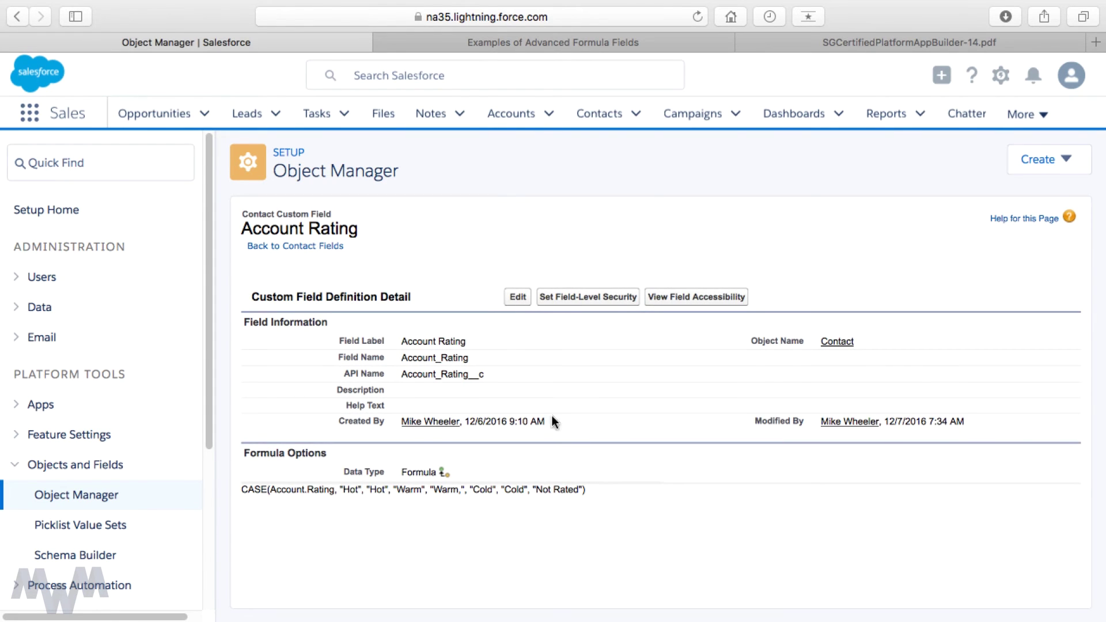
# - Open the Abbott Insurance account's details, set its Rating to --None--, and save the record
pyautogui.click(547, 113)
pyautogui.click(520, 211)
pyautogui.click(177, 276)
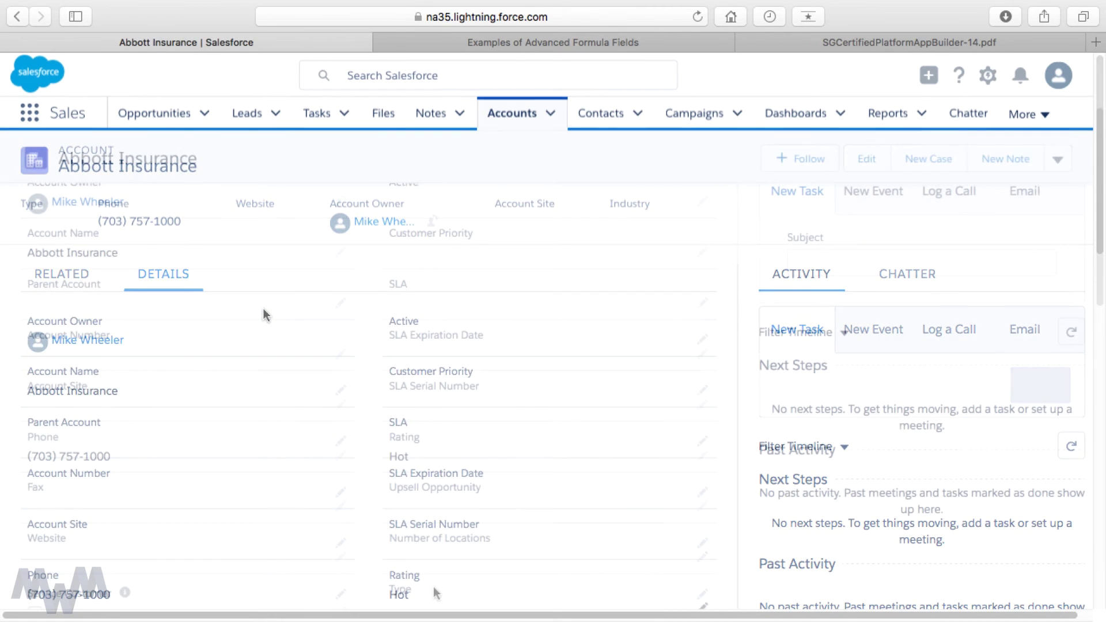
pyautogui.doubleClick(441, 457)
pyautogui.click(440, 453)
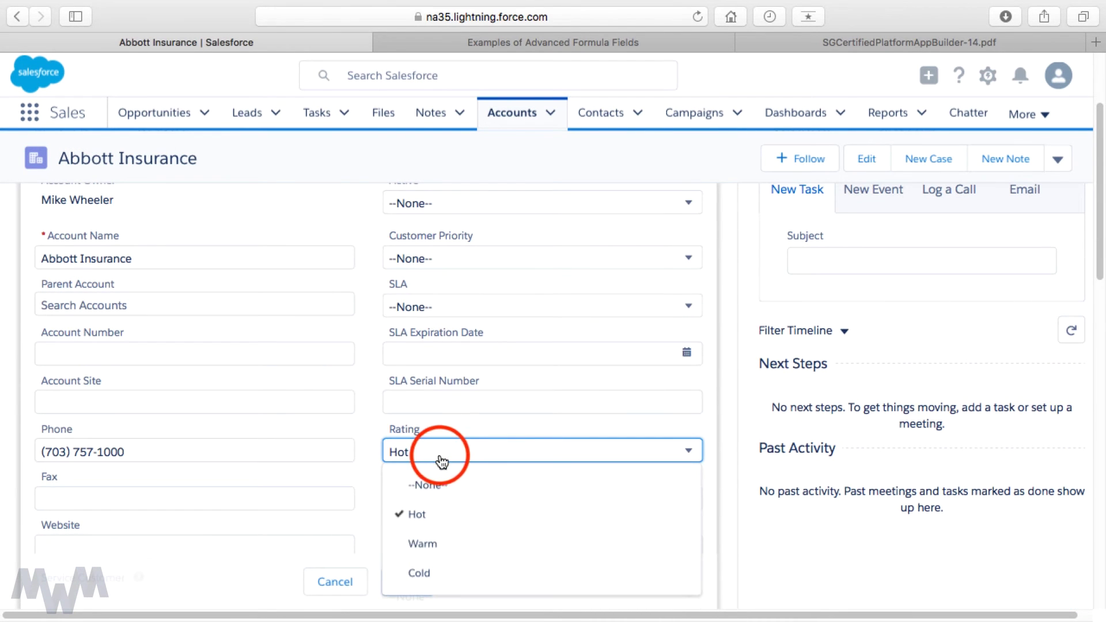
pyautogui.click(440, 488)
pyautogui.click(408, 583)
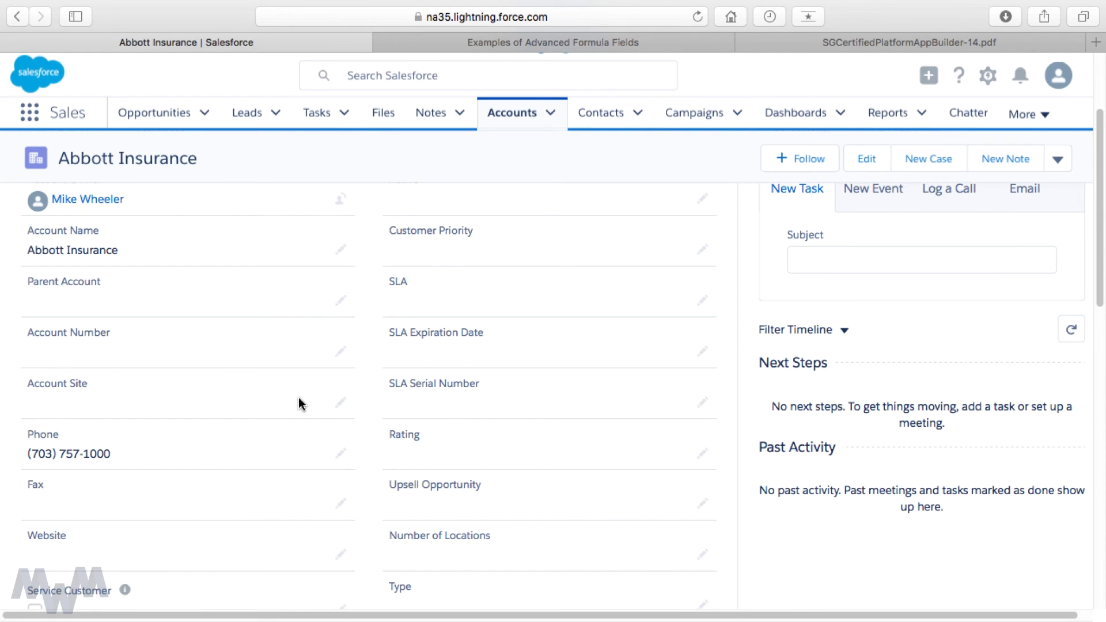
# - Open the recently viewed contact belonging to Abbott Insurance and check its Account Rating field
pyautogui.click(638, 113)
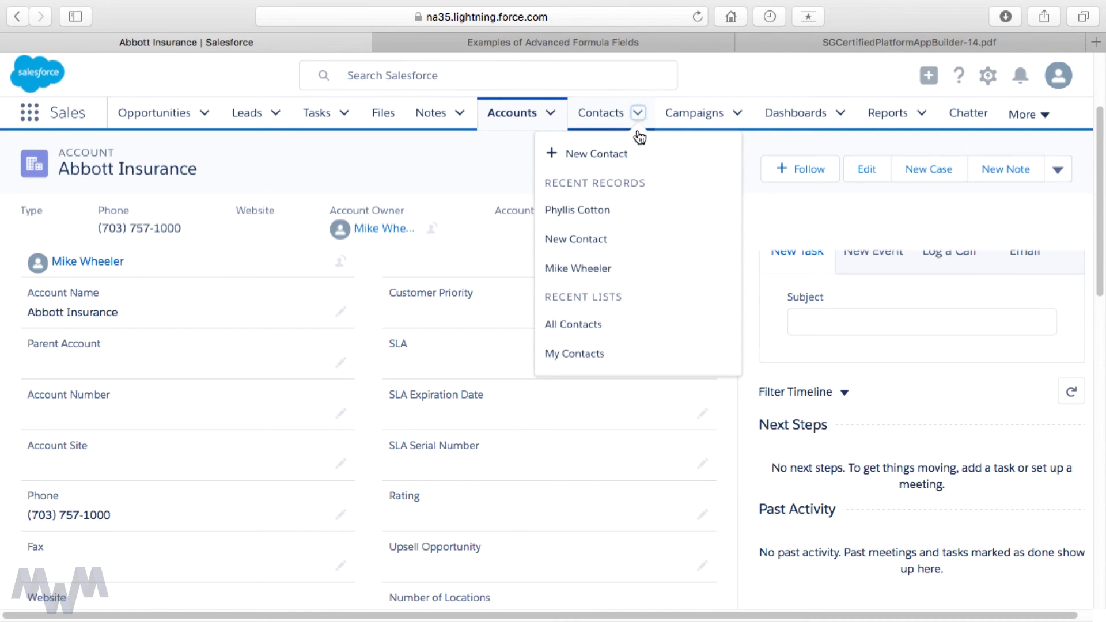
pyautogui.click(597, 213)
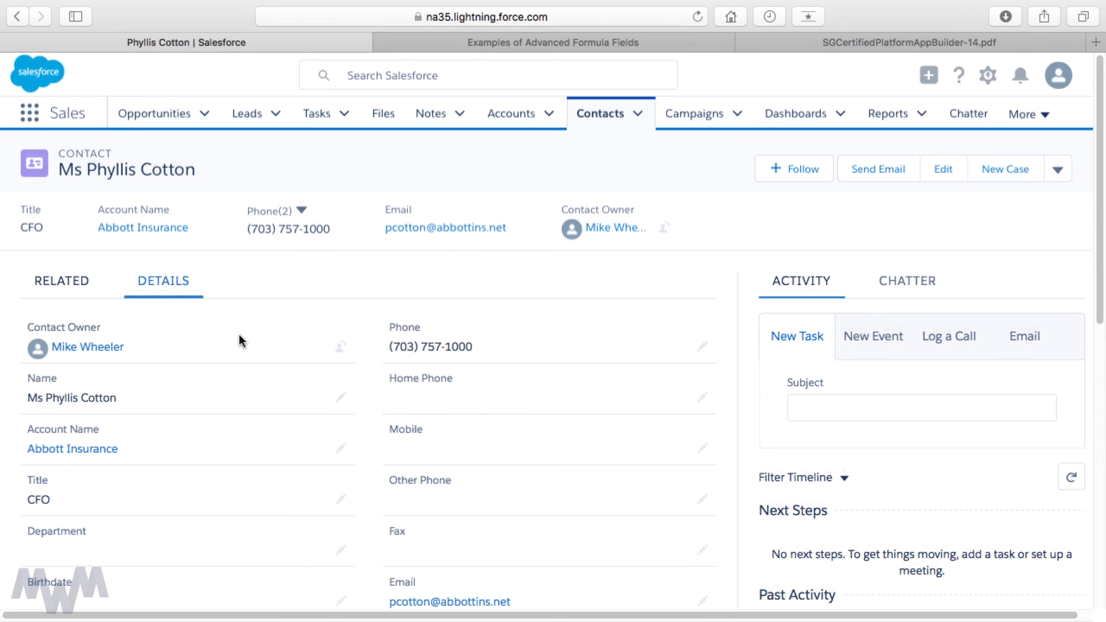
pyautogui.scroll(-4, 244, 346)
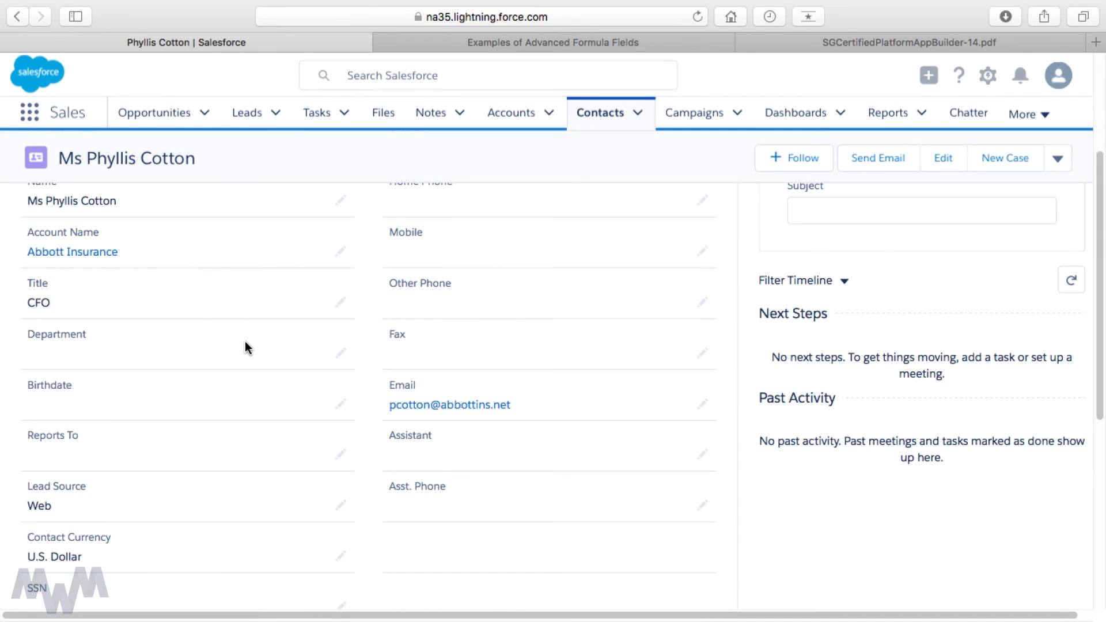
pyautogui.scroll(-3, 245, 346)
pyautogui.scroll(-3, 244, 346)
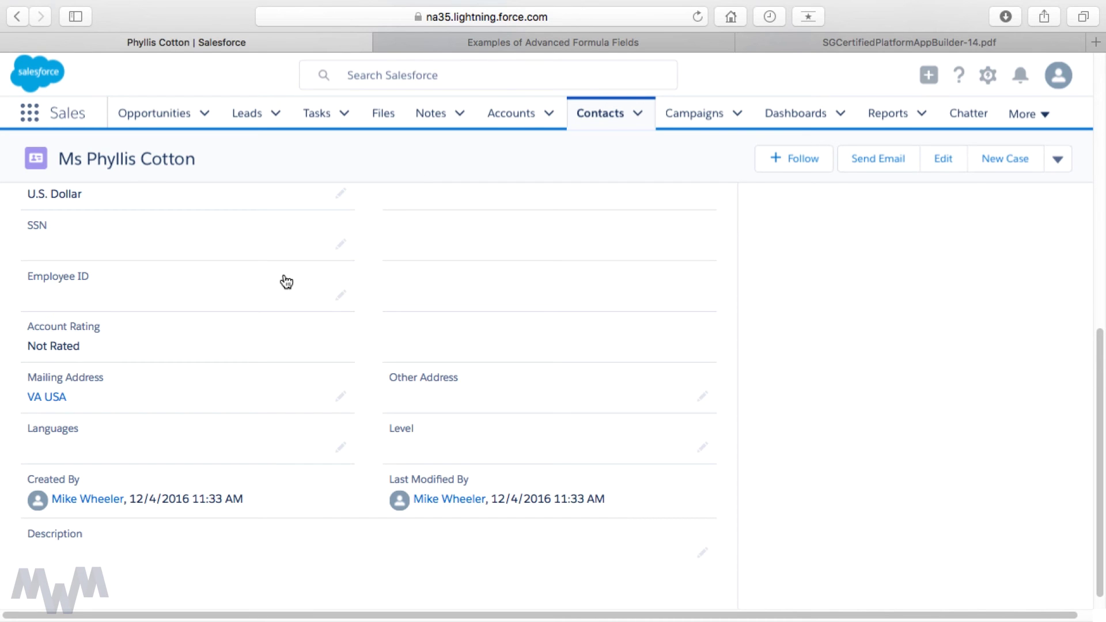
# - Switch to SGCertifiedPlatformAppBuilder-14.pdf and revisit the answers to question 2
pyautogui.click(521, 43)
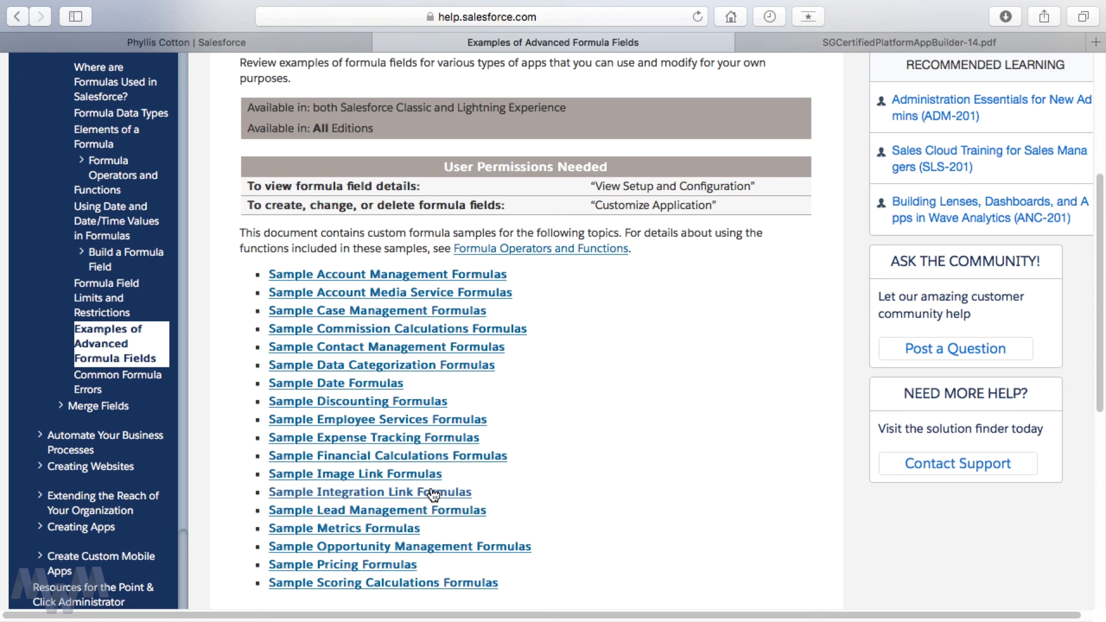
pyautogui.click(879, 43)
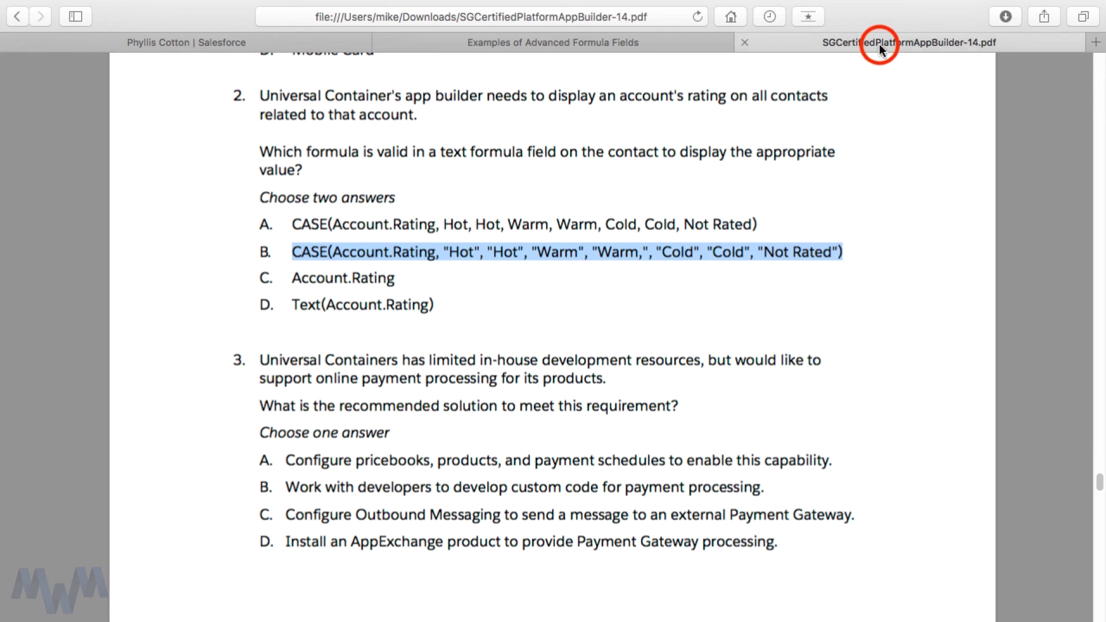
pyautogui.click(676, 286)
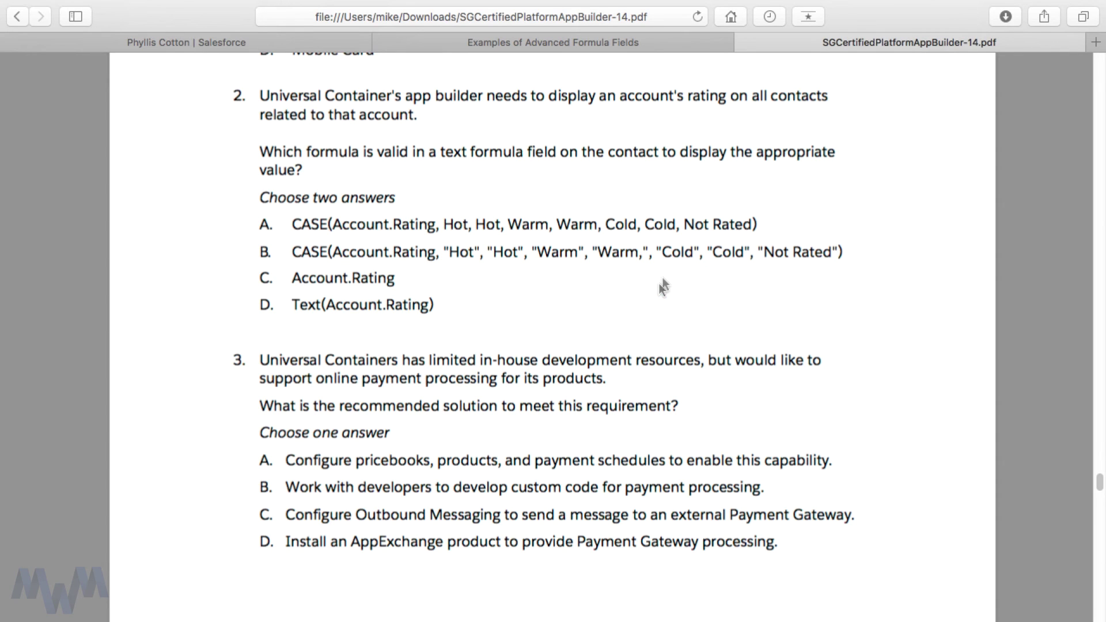